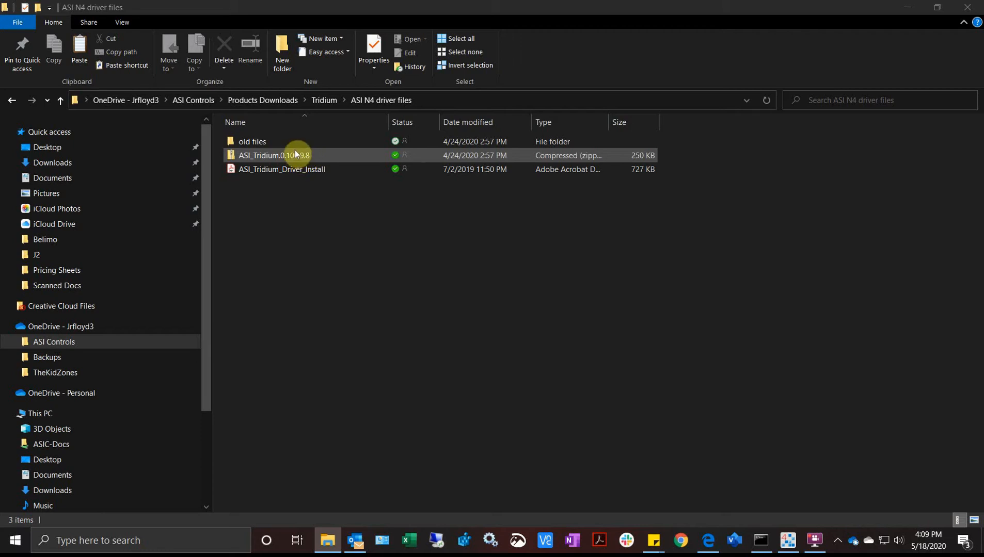
- Extract the driver zip into the ASI_Tridium.0.100.9.8 folder and open it
right_click(292, 152)
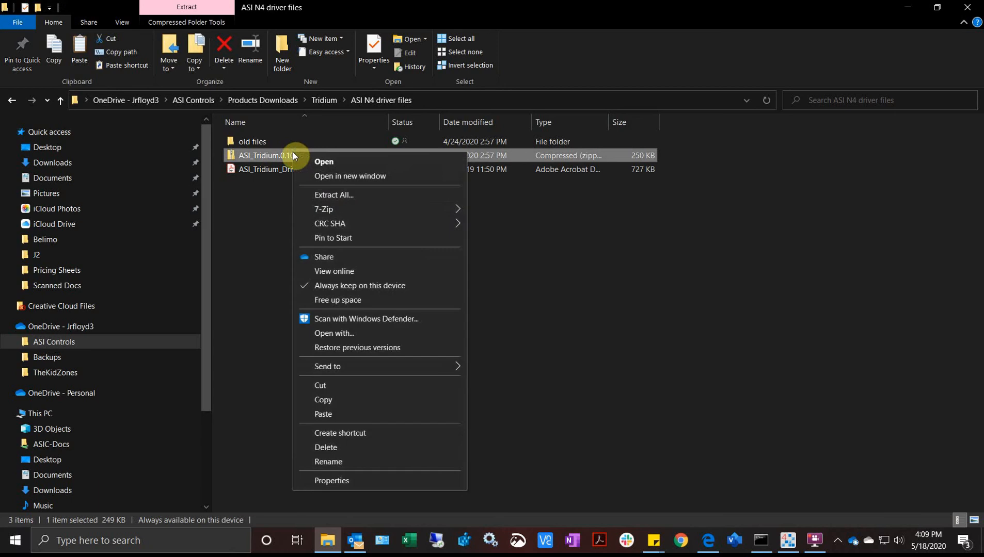
left_click(327, 196)
left_click(591, 401)
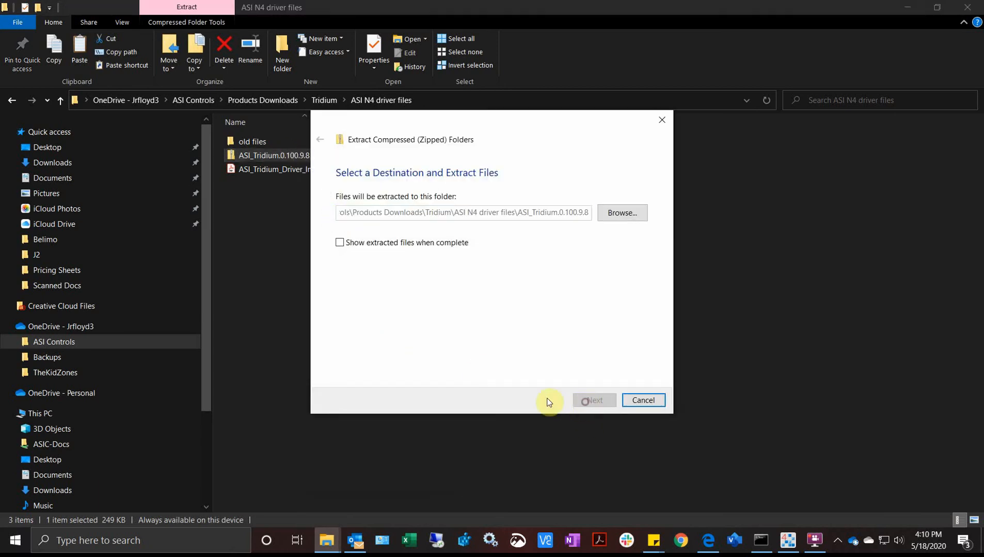
double_click(291, 143)
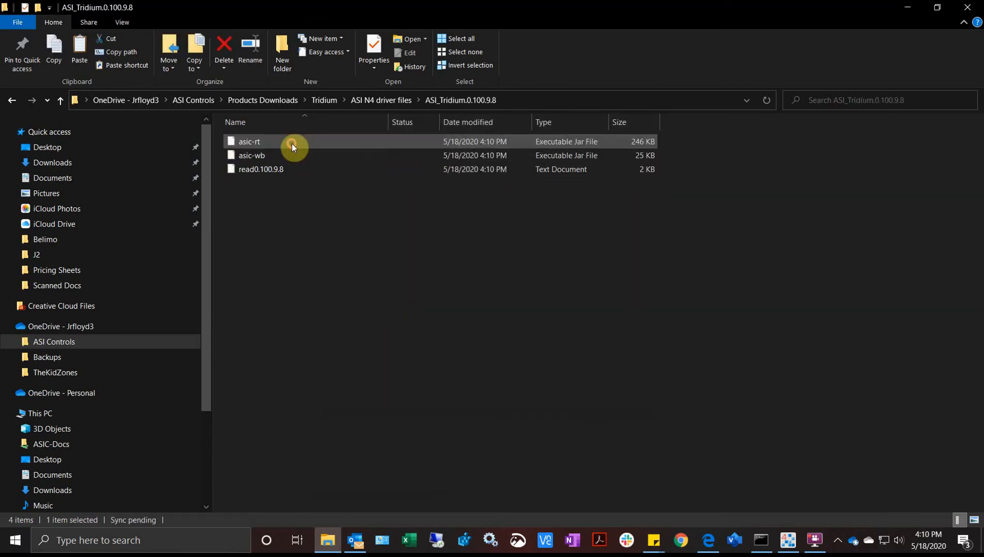
- Read the read0.100.9.8 release notes in Notepad, then close them
left_click(253, 156)
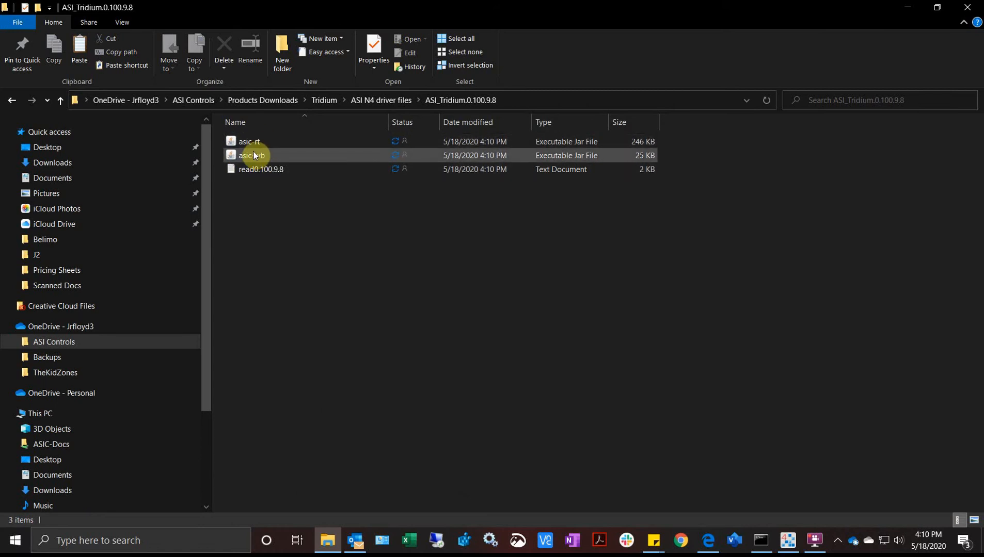
left_click(276, 169)
double_click(276, 169)
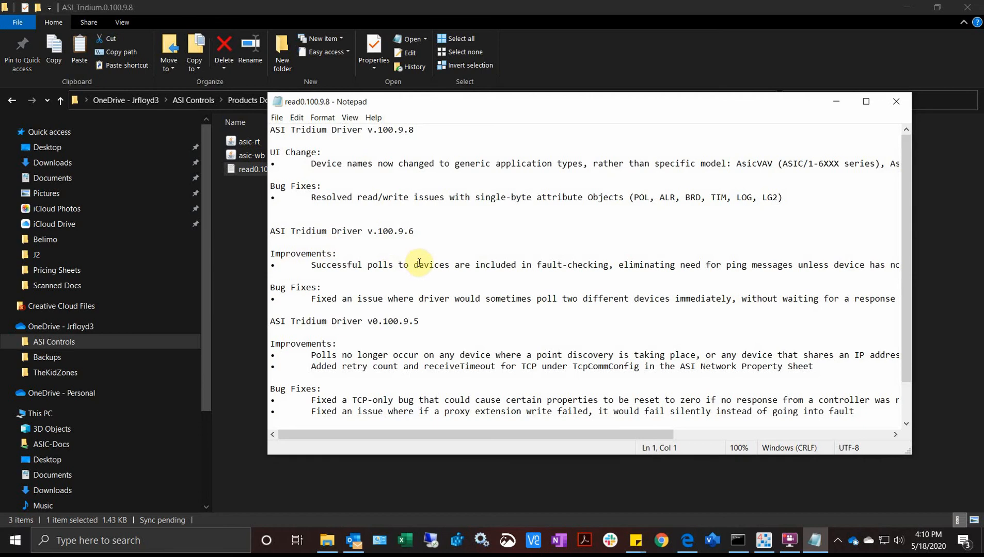
scroll(416, 305, "down", 2)
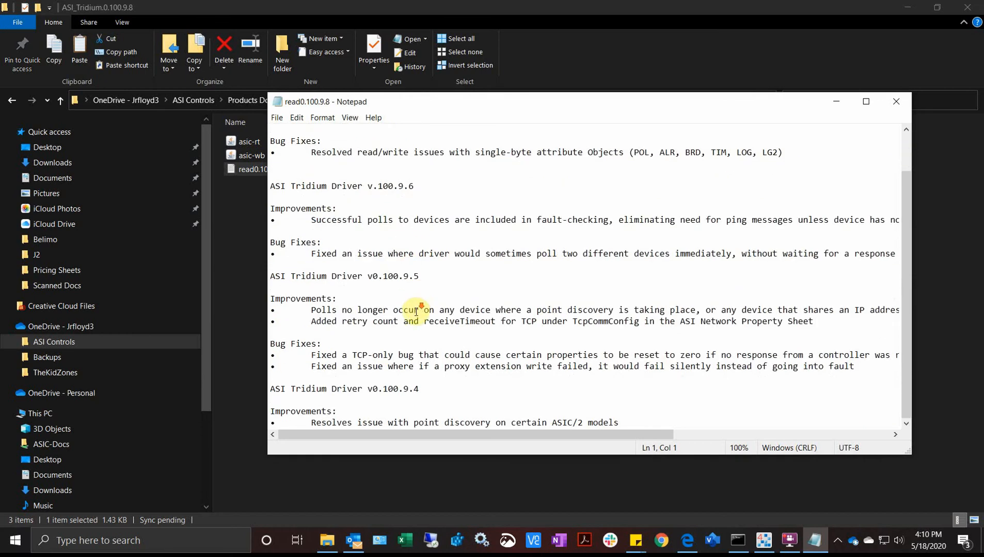
scroll(415, 307, "up", 2)
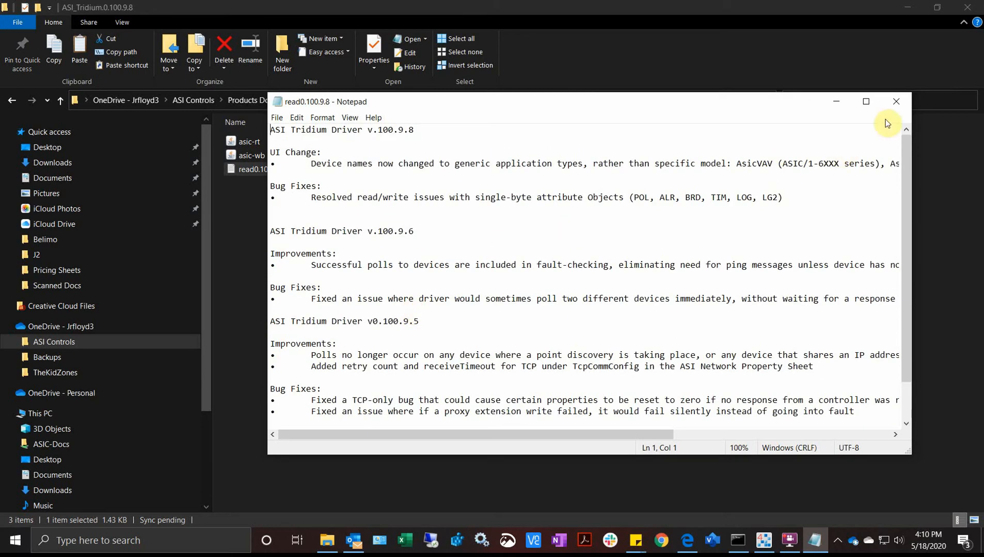
left_click(896, 101)
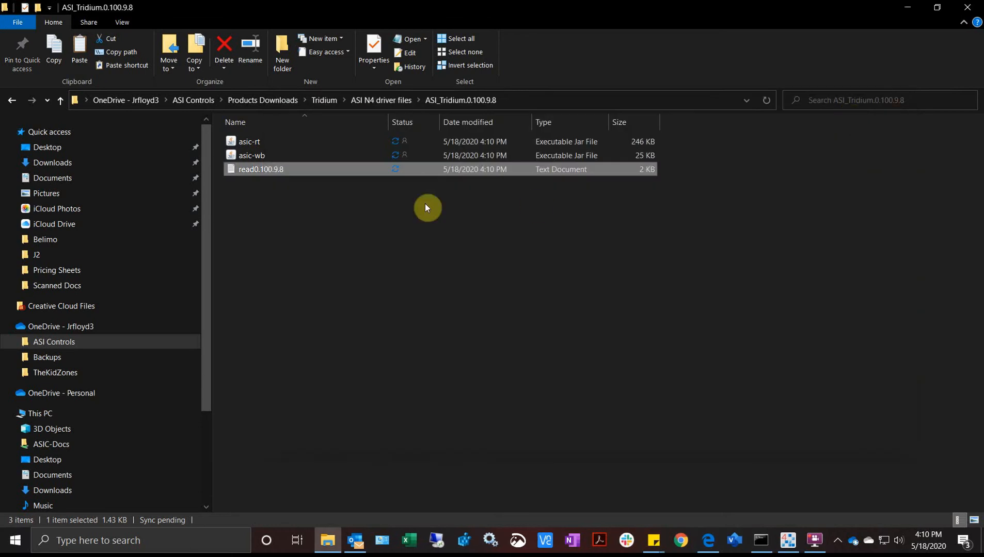
- Copy the asic-rt and asic-wb module files
left_click(266, 154)
left_click(257, 142, "ctrl")
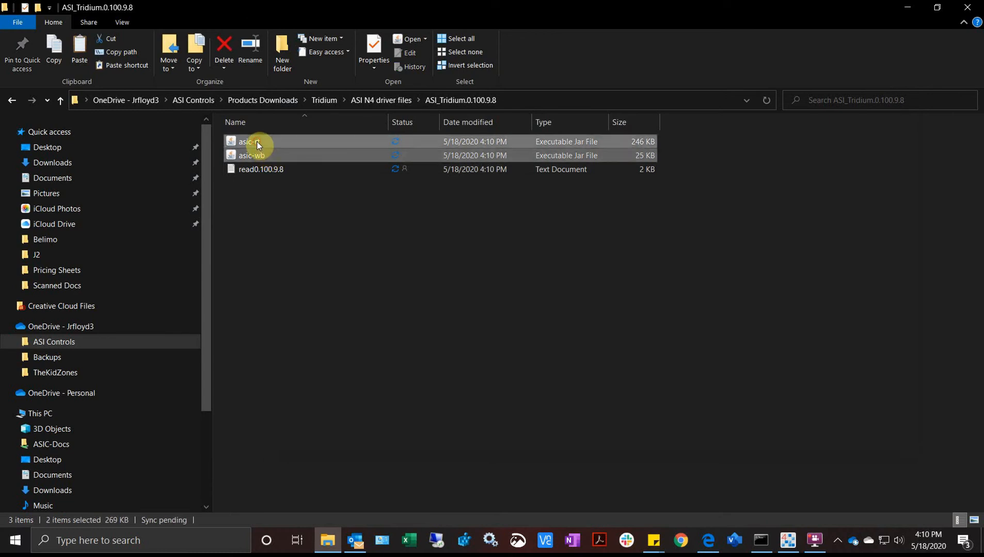
right_click(256, 142)
left_click(318, 282)
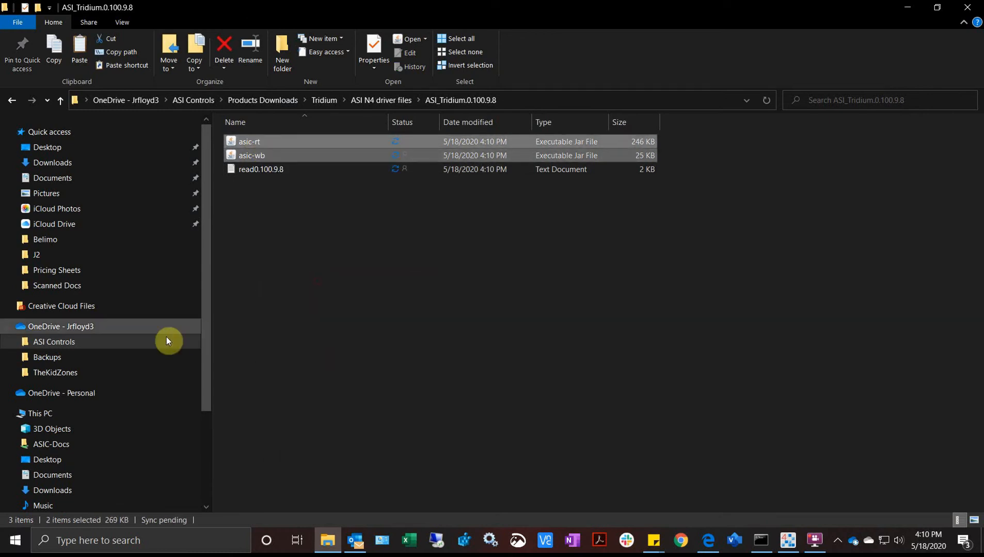
- Paste them into C:\Niagara\Niagara-4.7.110.32\modules, replacing the existing asic files
scroll(131, 411, "down", 2)
scroll(129, 412, "down", 2)
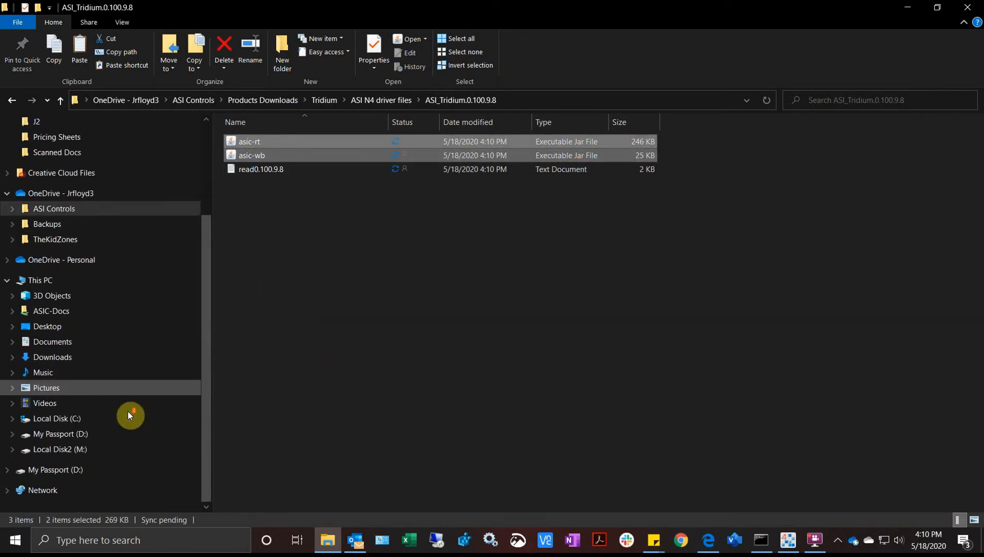
left_click(78, 418)
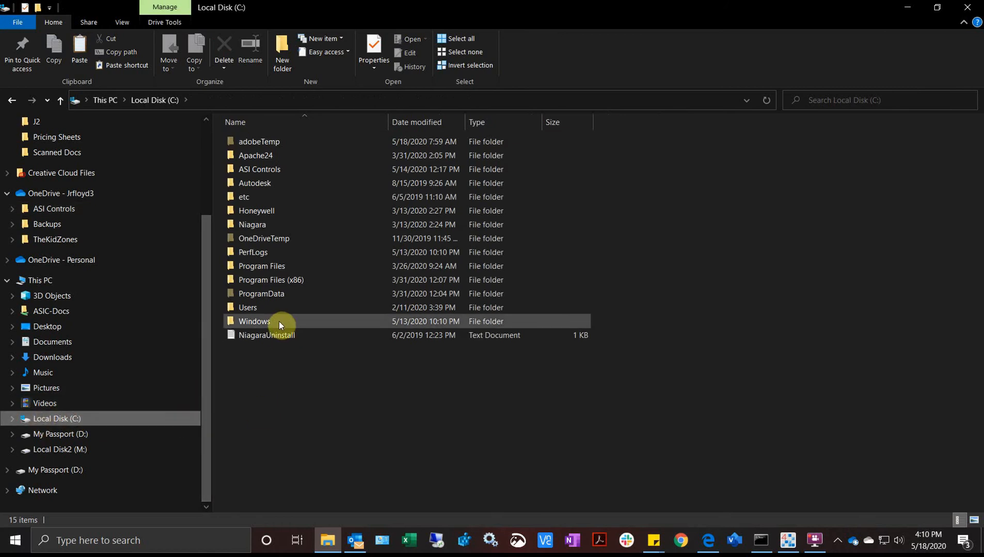
left_click(265, 224)
double_click(266, 224)
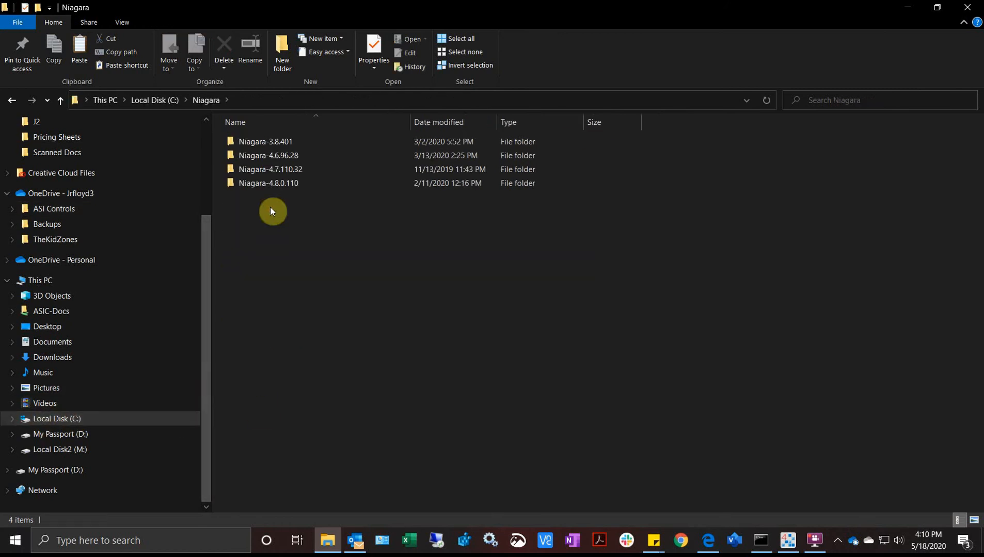
double_click(277, 173)
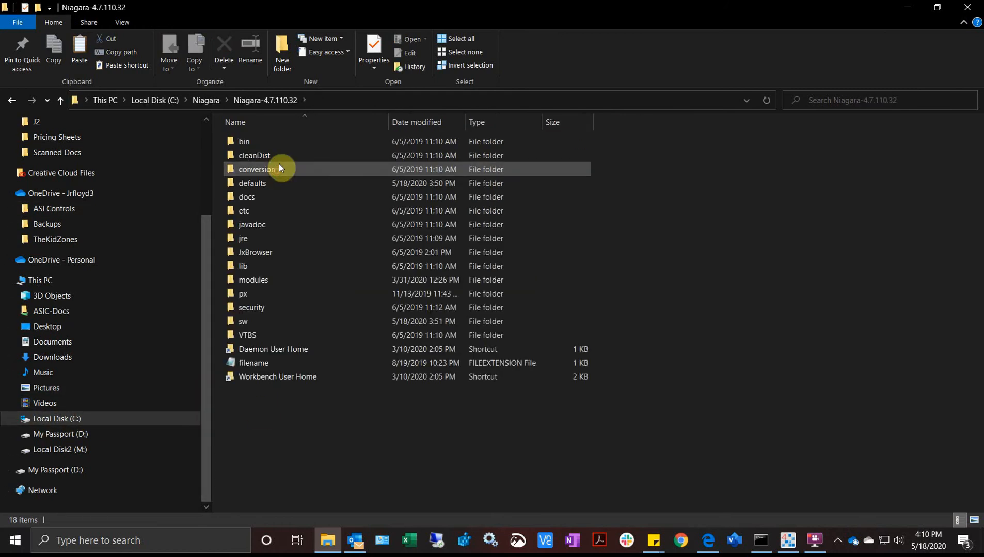
double_click(290, 280)
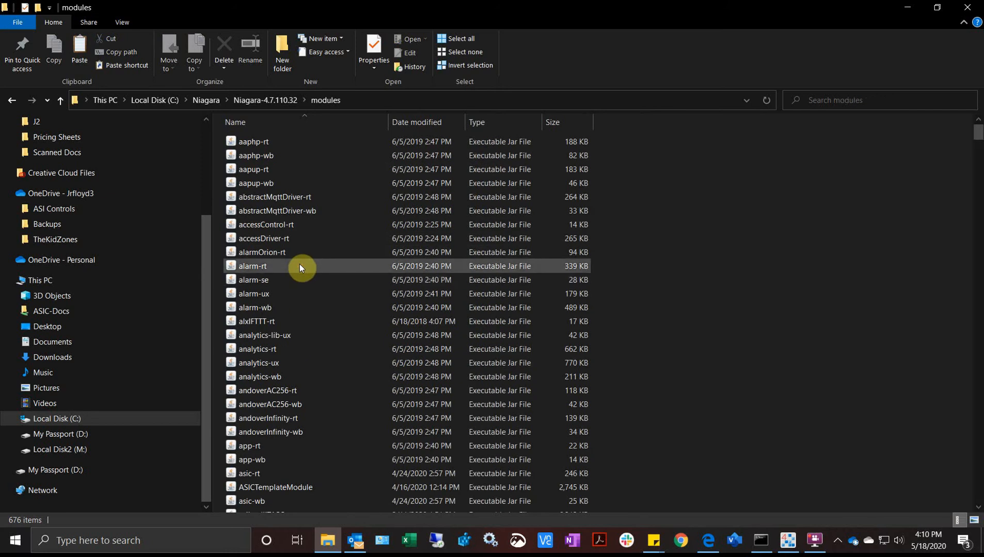
right_click(300, 265)
left_click(337, 355)
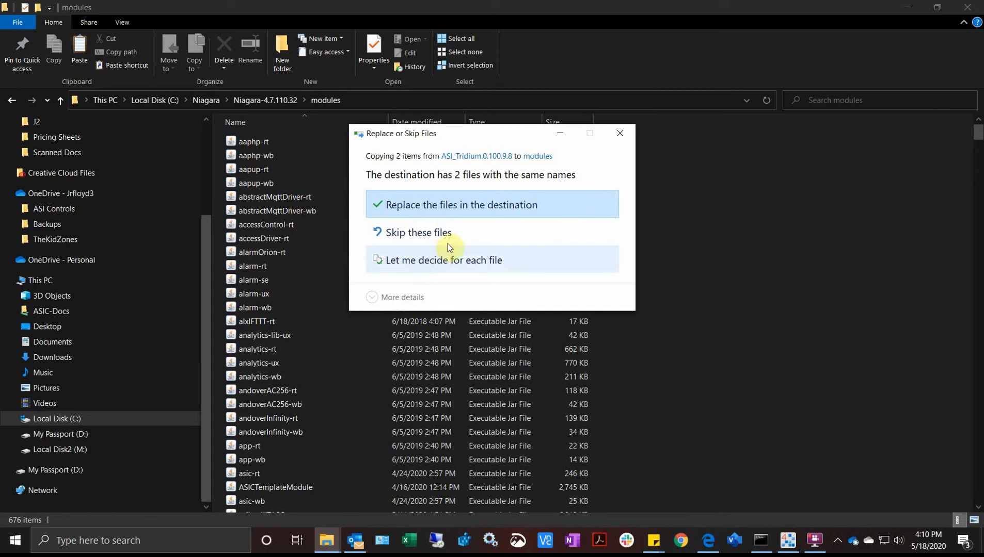
left_click(452, 204)
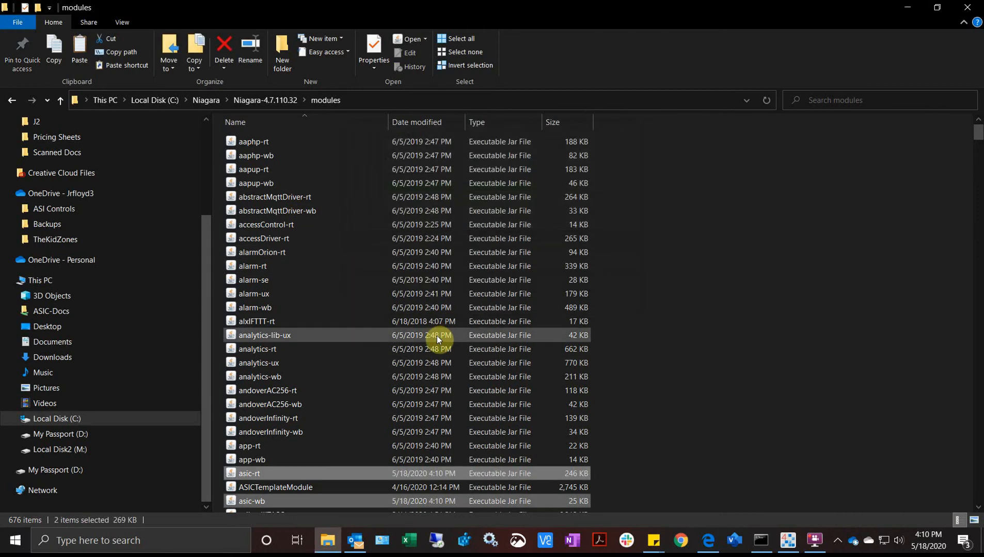
- Check the modules folder contents and close File Explorer
scroll(327, 409, "down", 3)
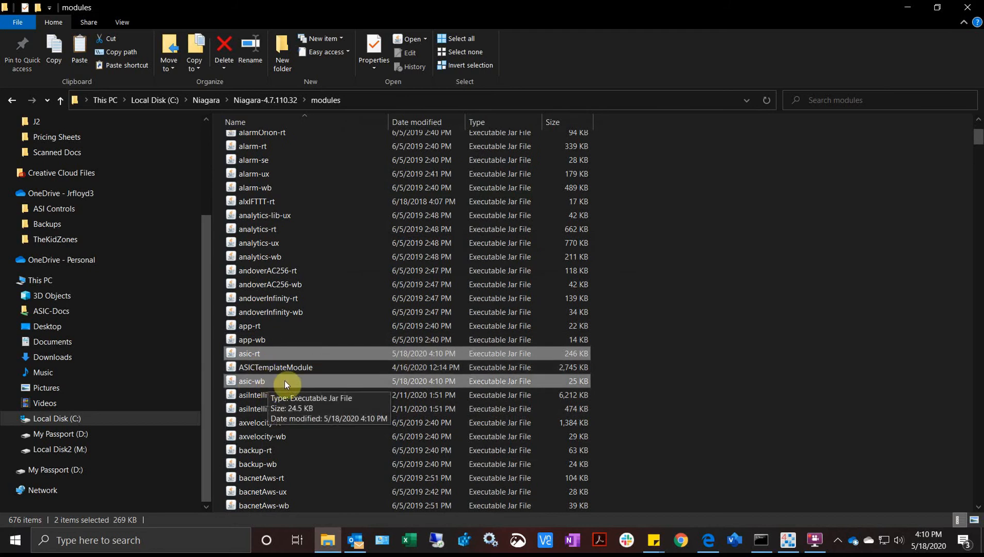
scroll(285, 381, "up", 3)
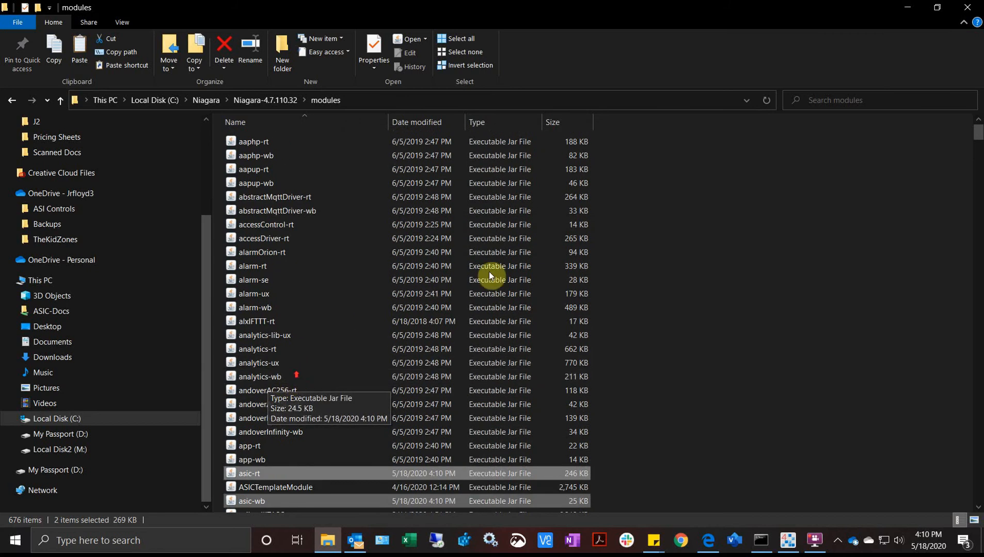
left_click(967, 8)
- Restore WorkPlace N4 and connect to the 192.168.1.14 platform with saved credentials
left_click(788, 540)
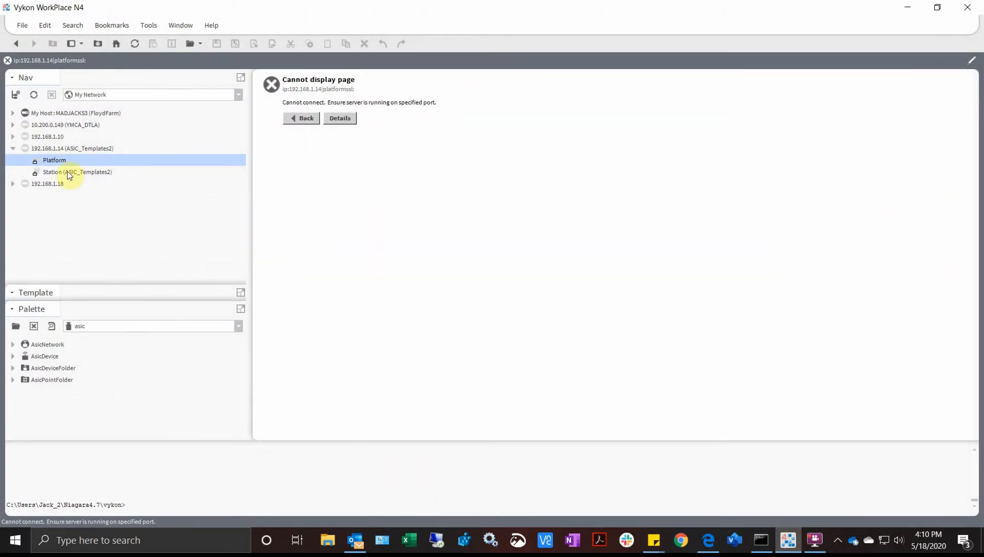
double_click(55, 161)
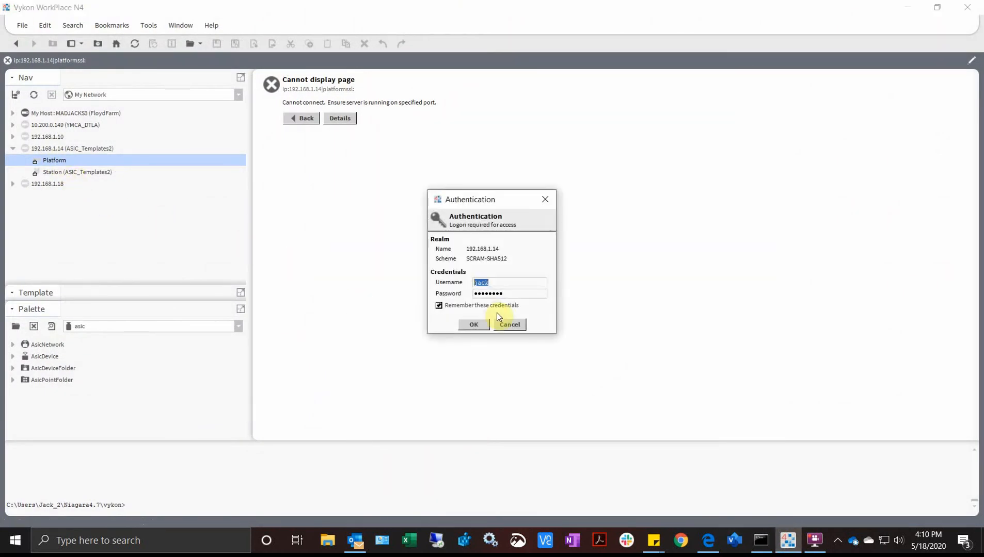
left_click(475, 325)
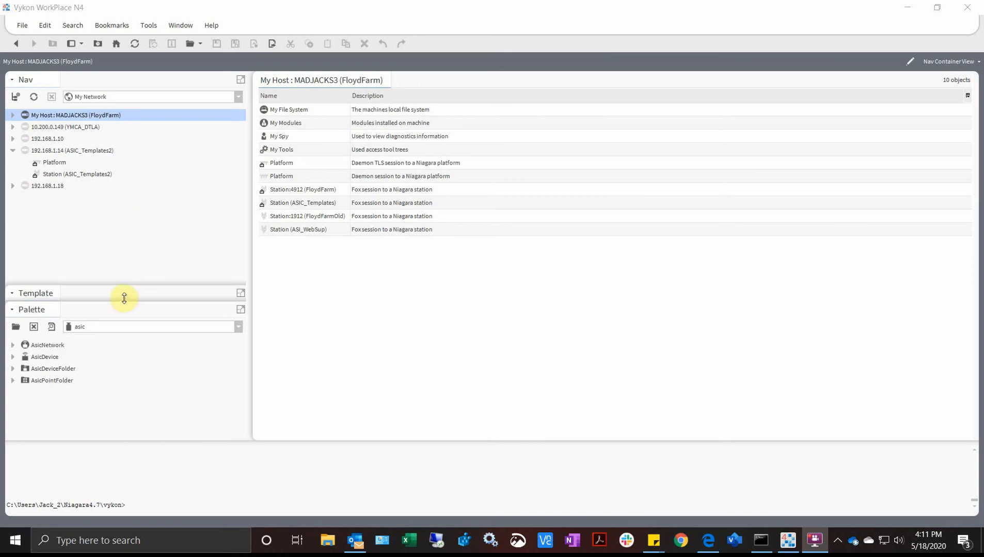
- Enlarge the Template pane and group its templates by Module
left_click_drag(122, 301, 104, 407)
left_click(97, 313)
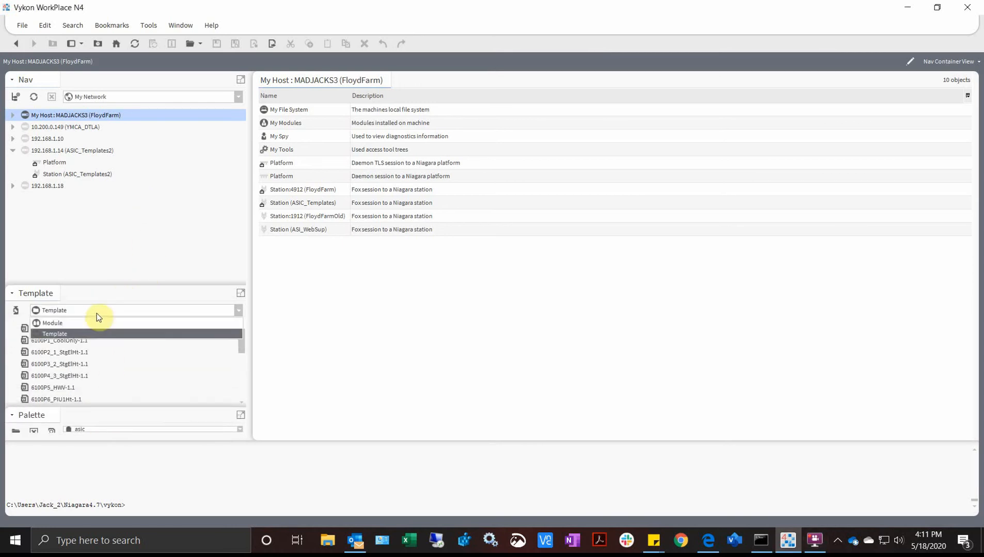
left_click(89, 323)
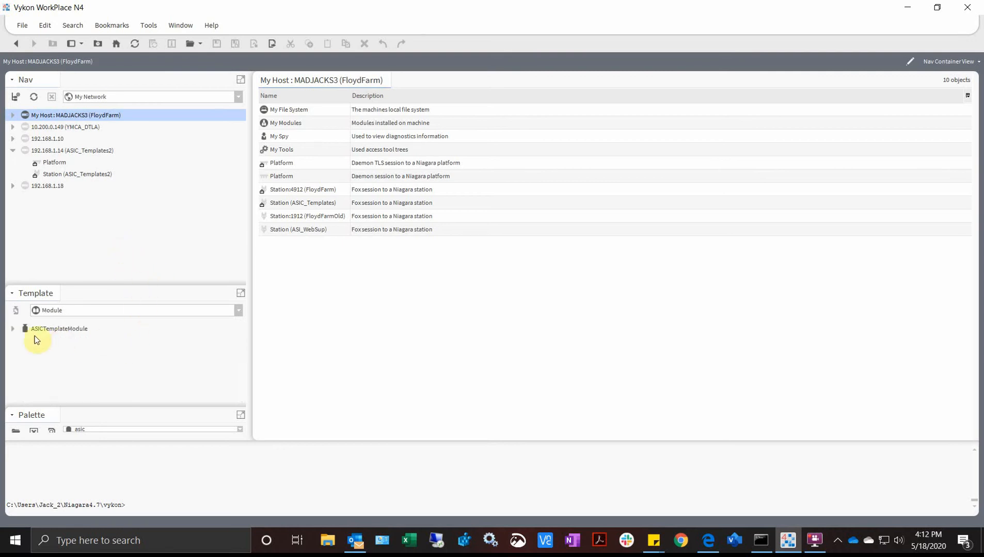
- Browse the ASICTemplateModule templates, then shrink the Template pane and show the Tools menu
left_click(12, 329)
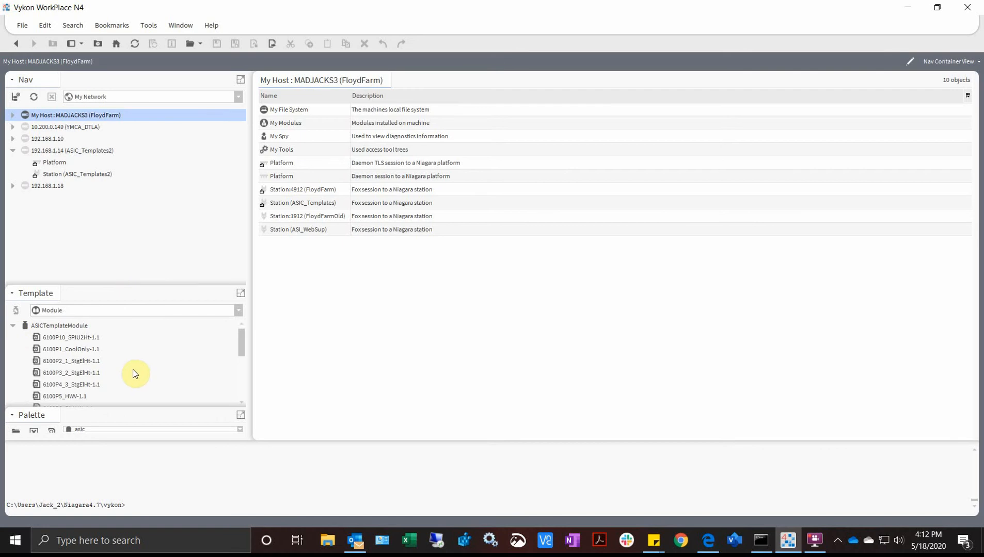
scroll(134, 374, "down", 3)
scroll(134, 374, "down", 1)
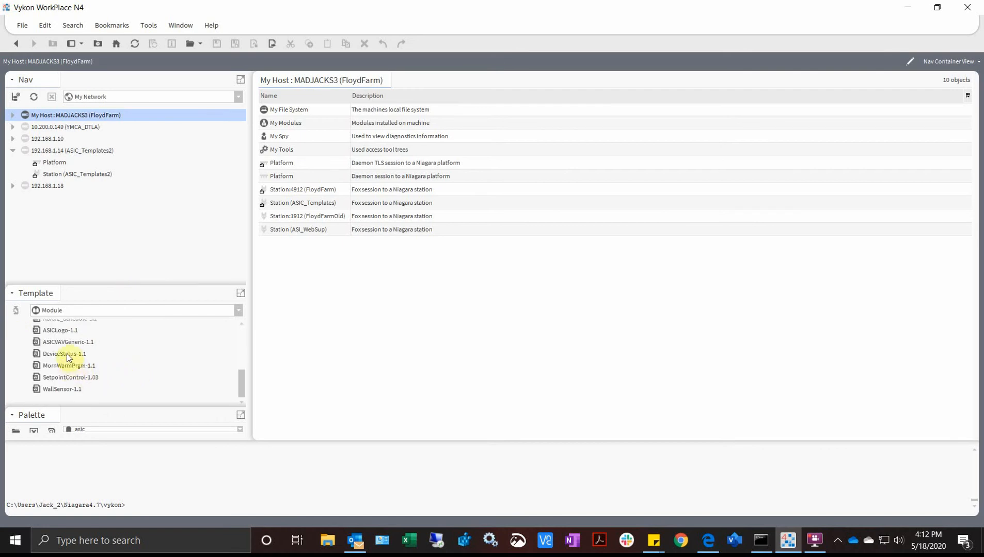
scroll(68, 355, "up", 1)
scroll(77, 361, "up", 3)
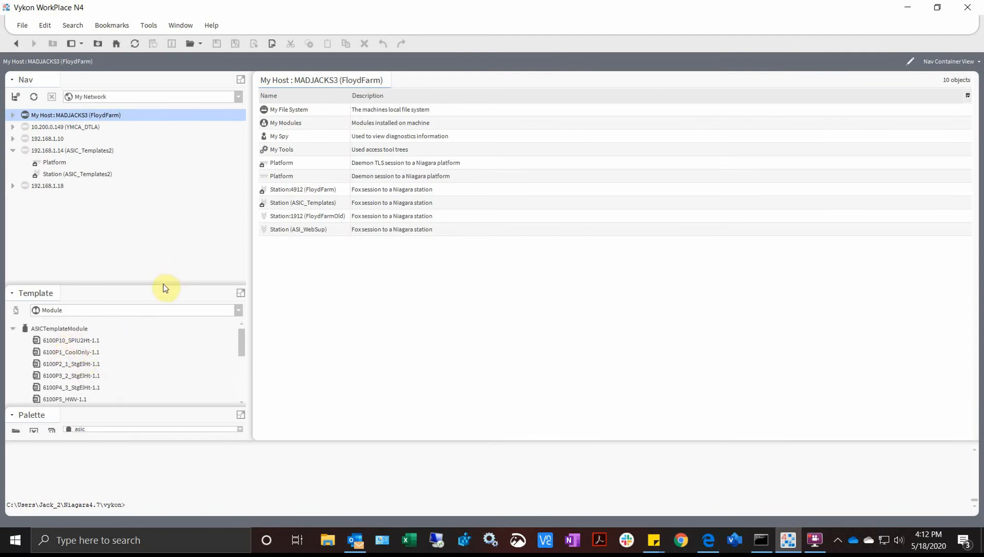
left_click_drag(163, 286, 175, 410)
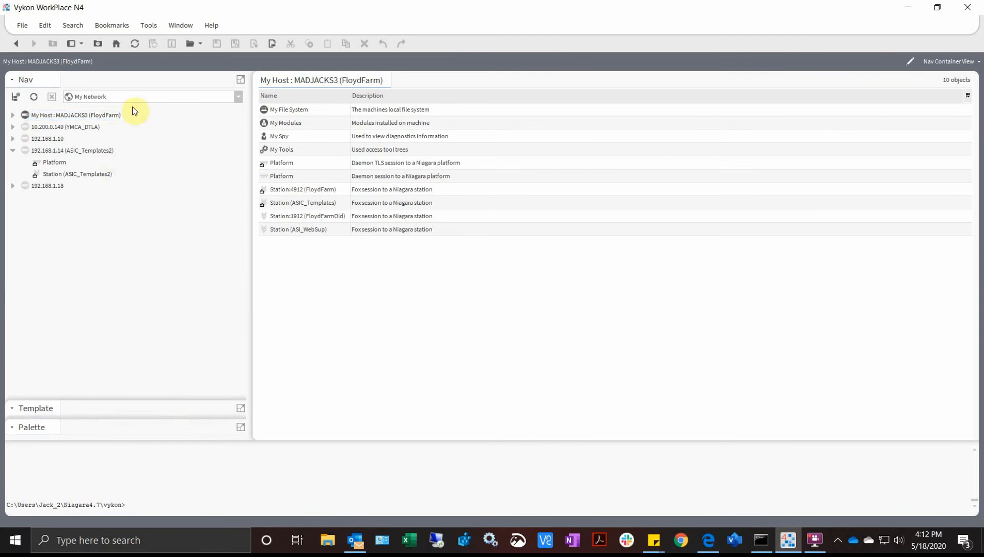
left_click(147, 28)
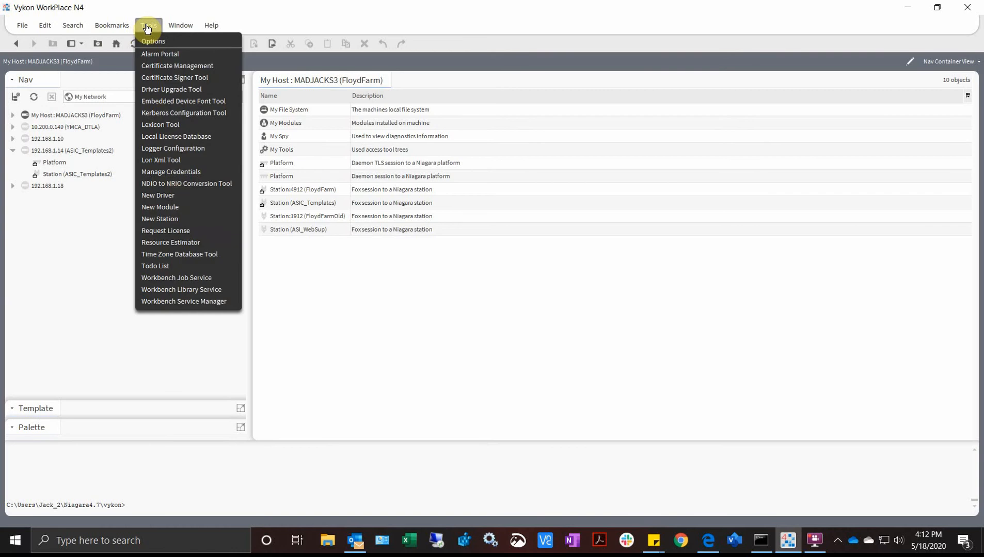
- Start a new station named ASICTemplateStation from the NewControllerStation.ntpl template
left_click(182, 219)
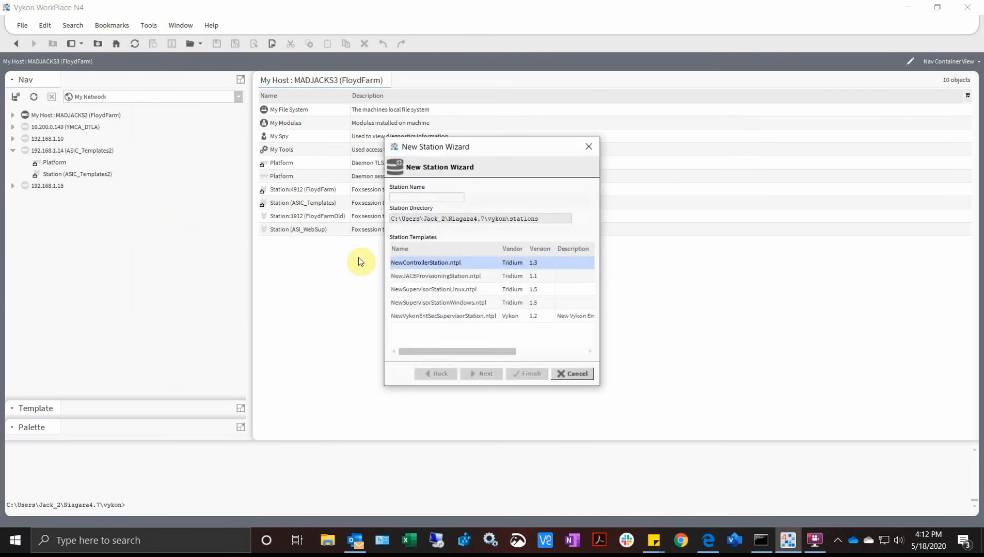
left_click(417, 197)
type("ASICTe")
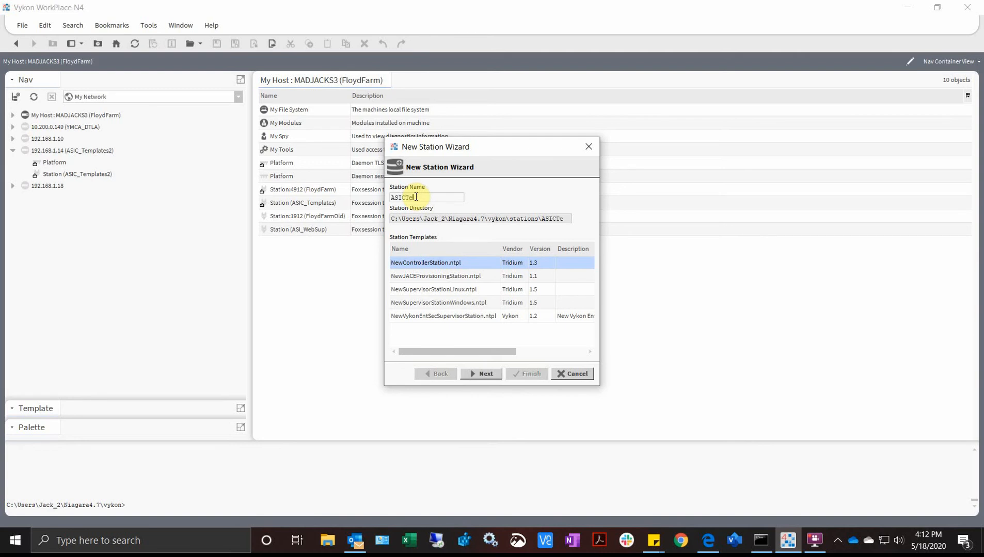
type("mplateStation")
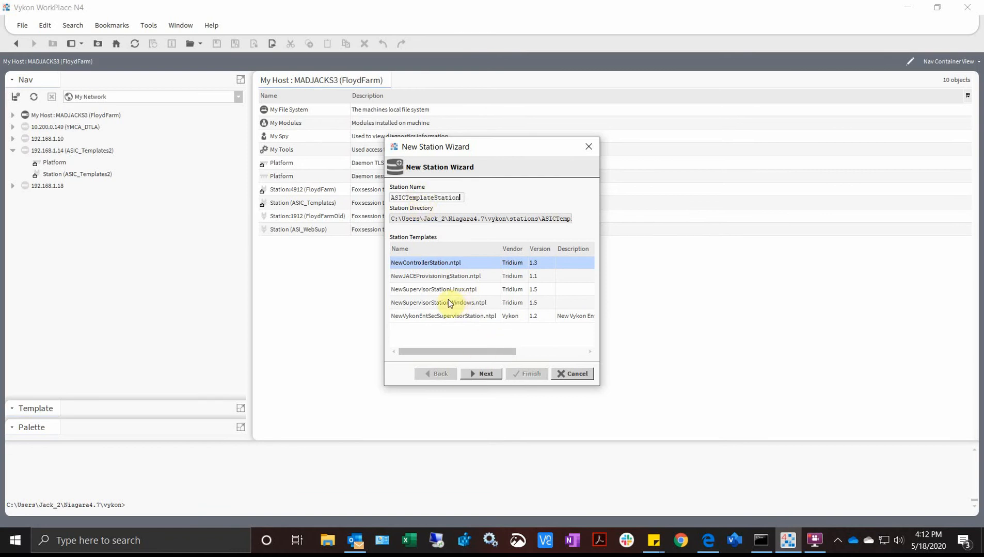
left_click(490, 377)
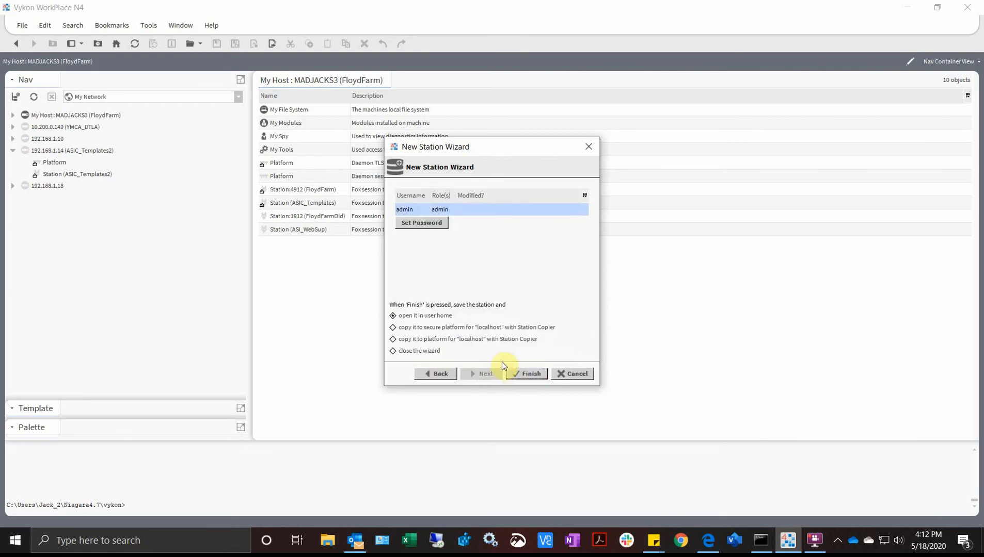
left_click(433, 317)
left_click(525, 373)
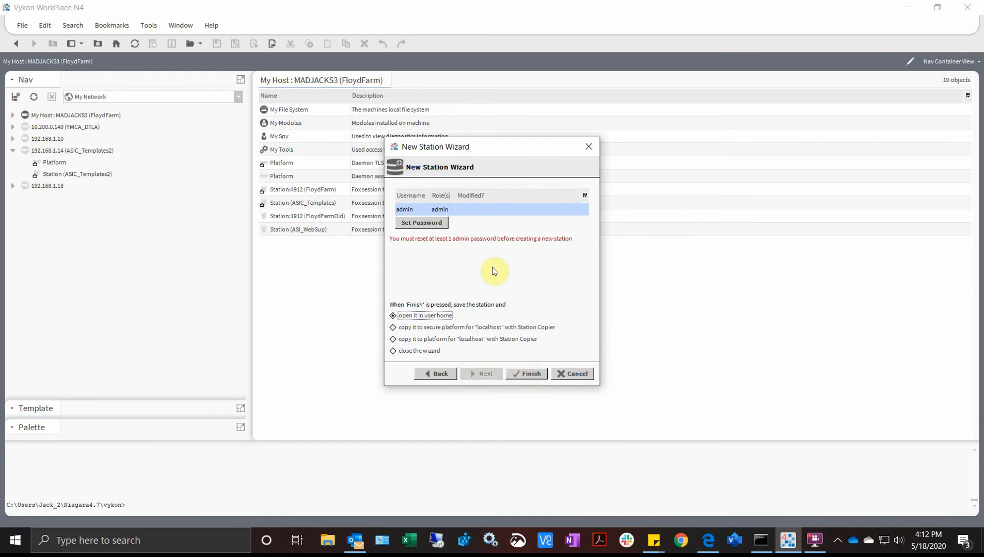
- Set a replacement admin user password, entering and confirming it
left_click(438, 222)
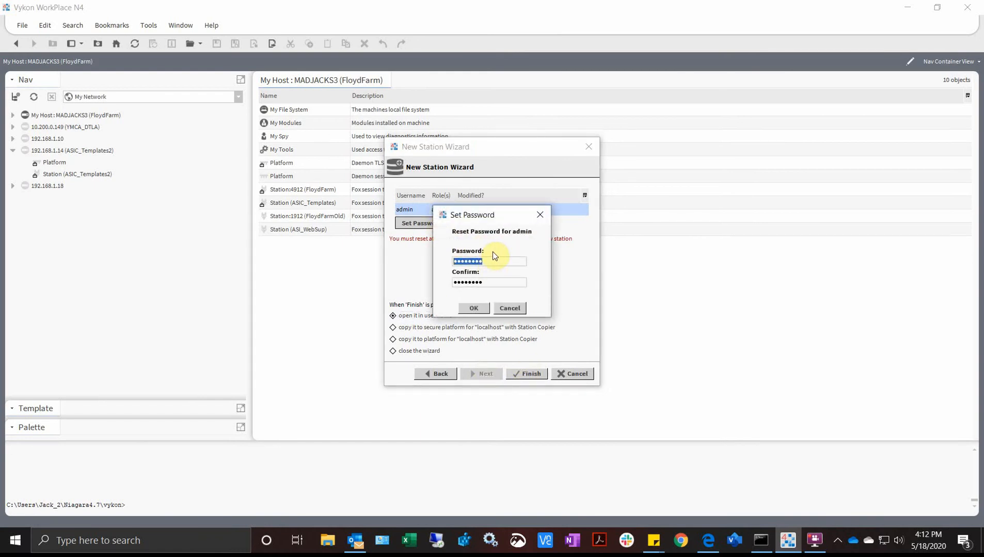
type("admi••••••")
key("Tab")
type("admi")
left_click(474, 308)
- Finish the station wizard, expand config.bog's Drivers, and enlarge the Palette pane
left_click(528, 375)
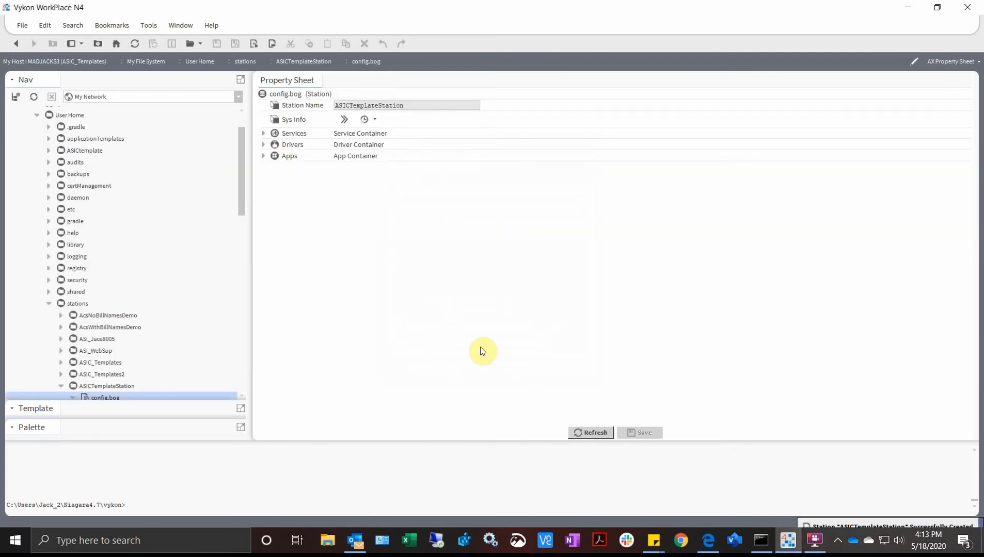
scroll(111, 320, "down", 4)
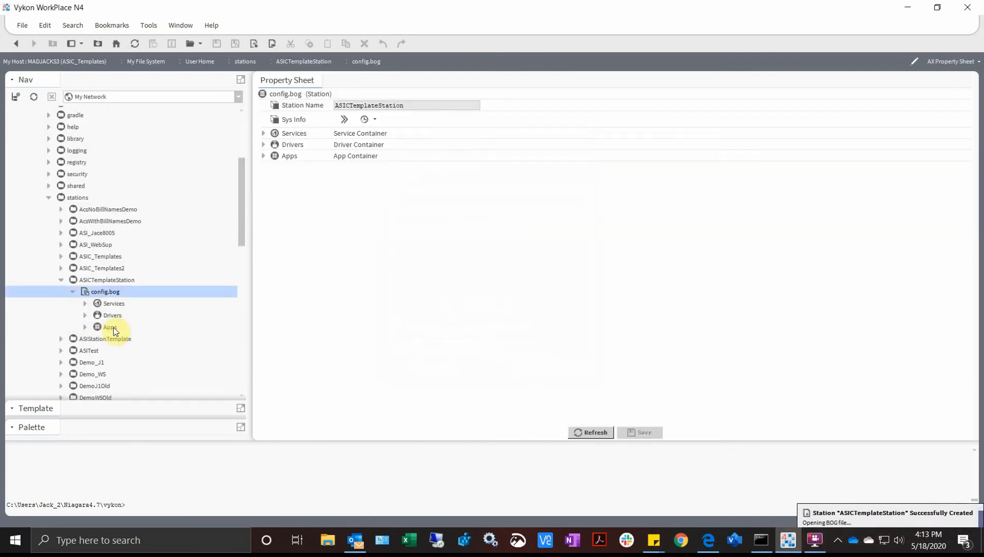
left_click(84, 280)
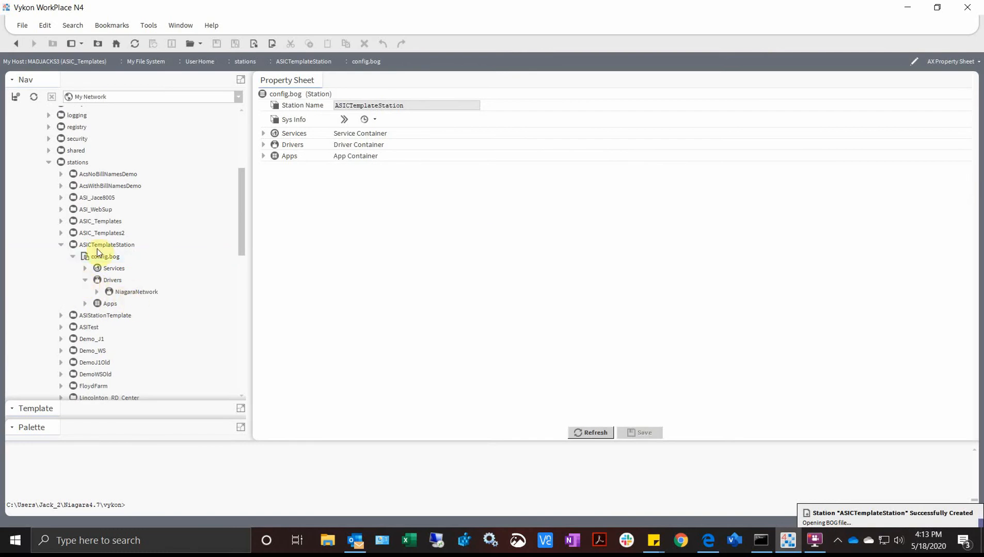
scroll(124, 333, "down", 1)
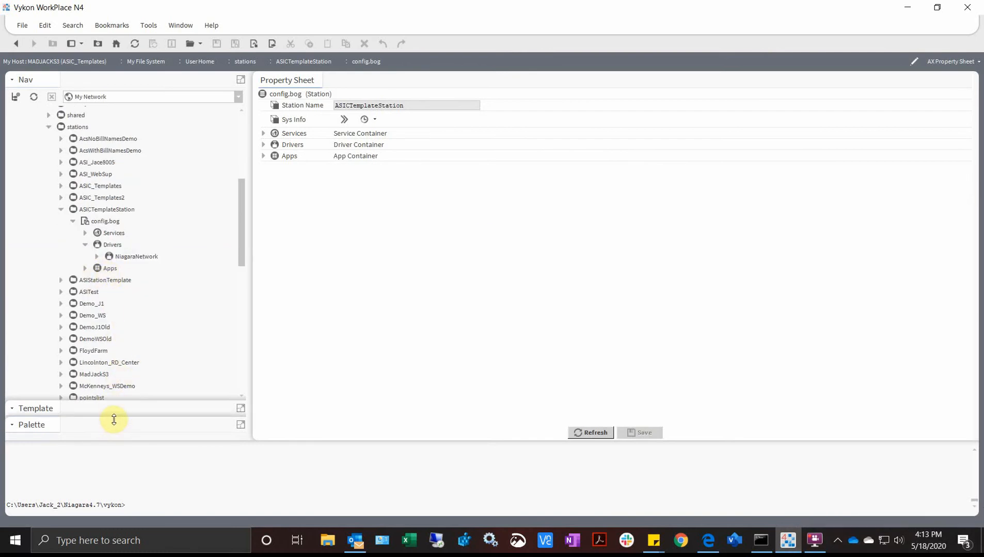
left_click_drag(117, 401, 125, 270)
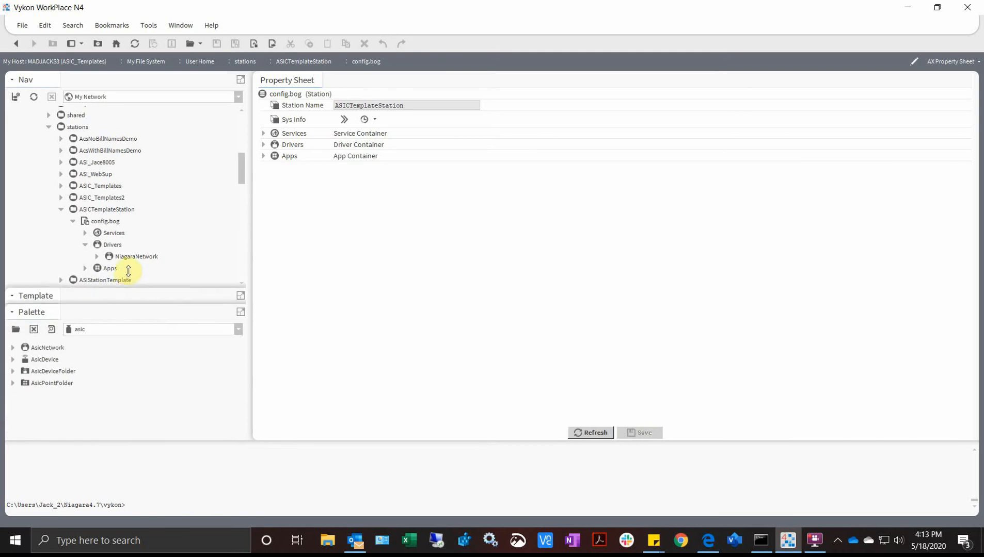
left_click(88, 330)
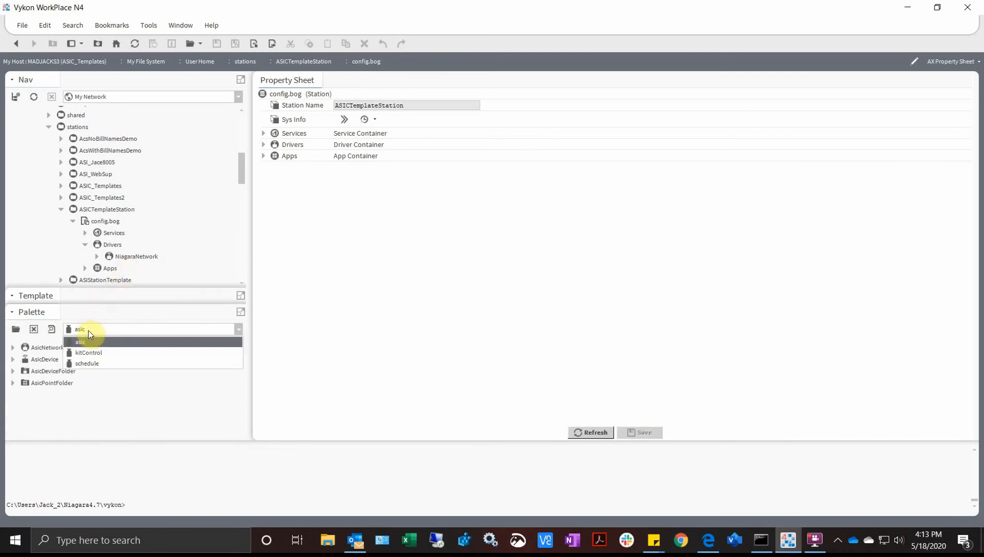
- Close the open palettes and open only the asic palette
left_click(29, 331)
left_click(31, 330)
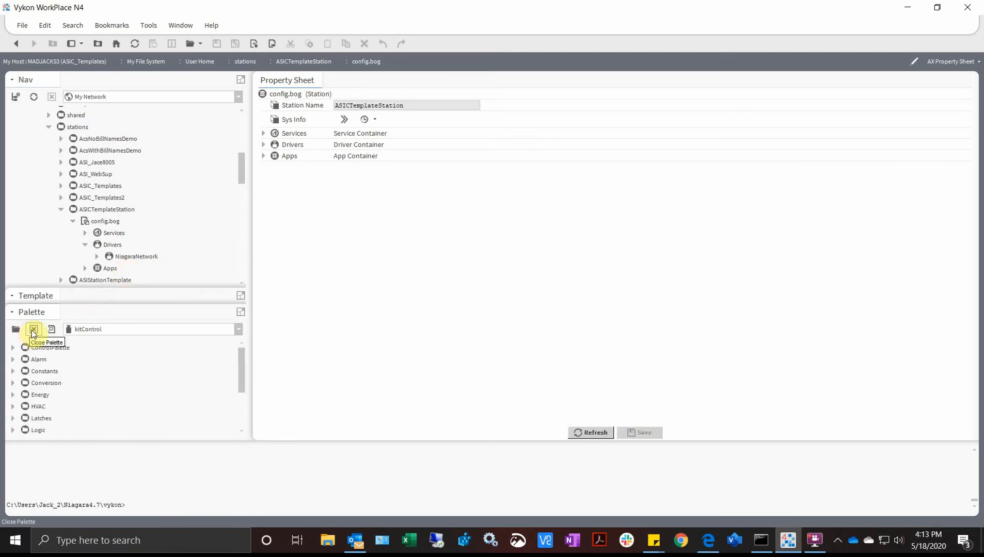
left_click(32, 330)
left_click(32, 330)
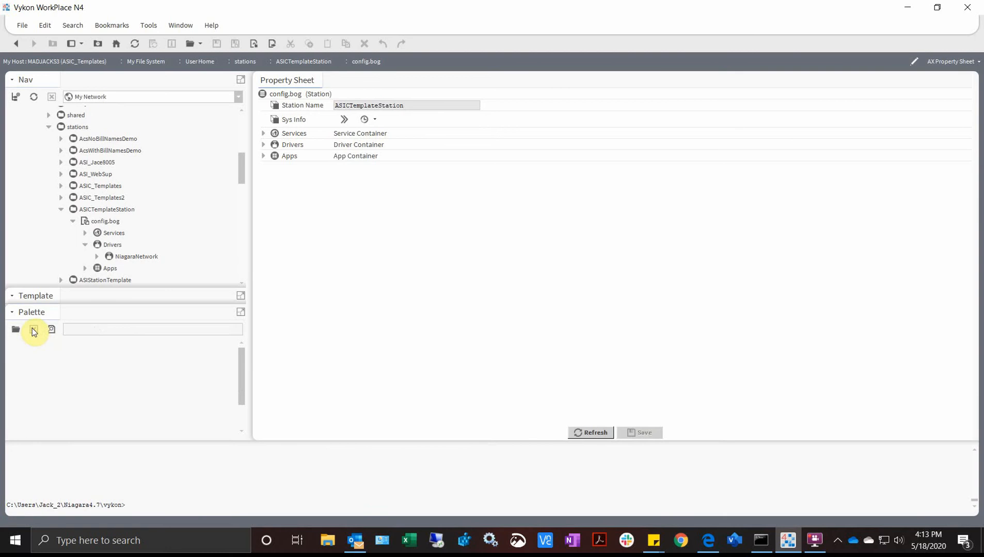
left_click(16, 329)
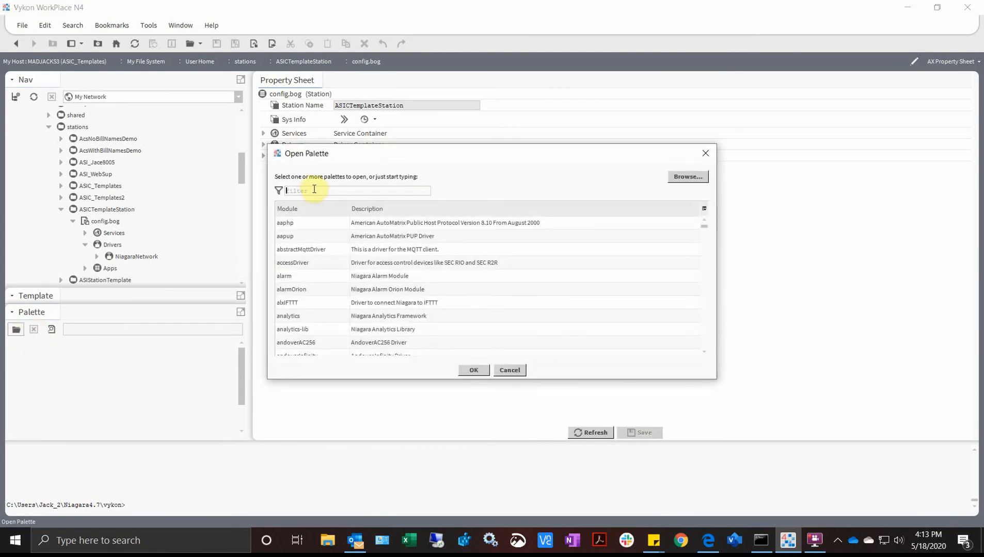
type("as")
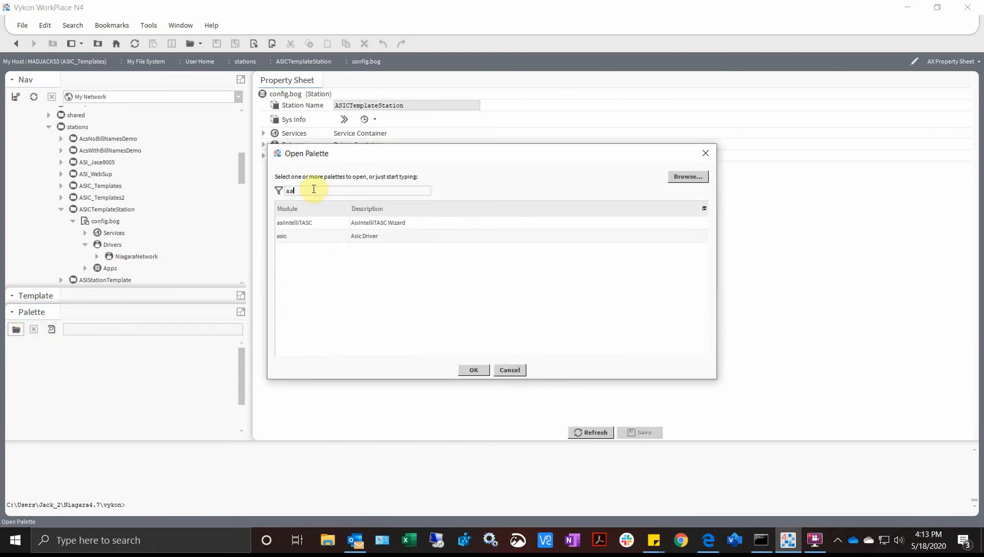
left_click(315, 238)
double_click(315, 239)
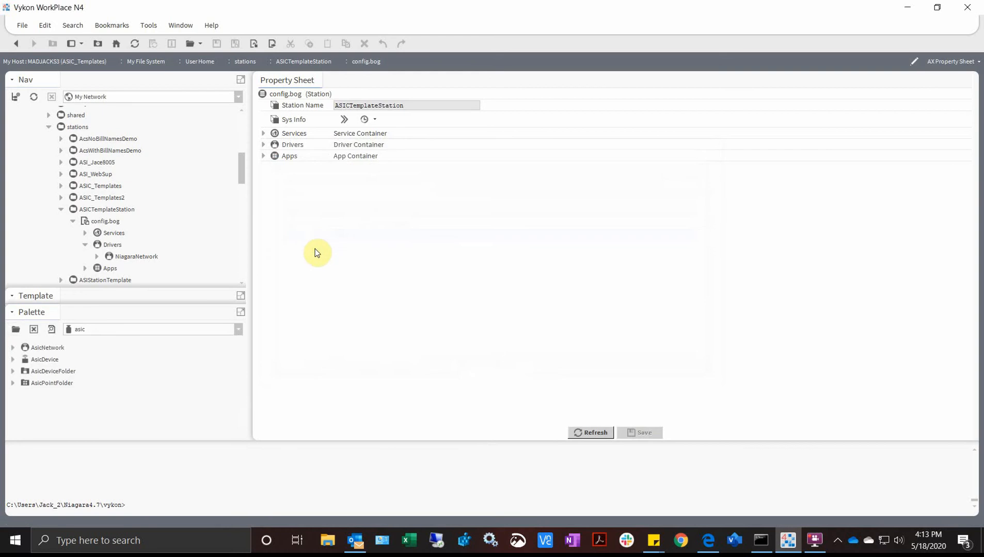
- Add an AsicNetwork under Drivers with its default name
left_click_drag(32, 351, 113, 235)
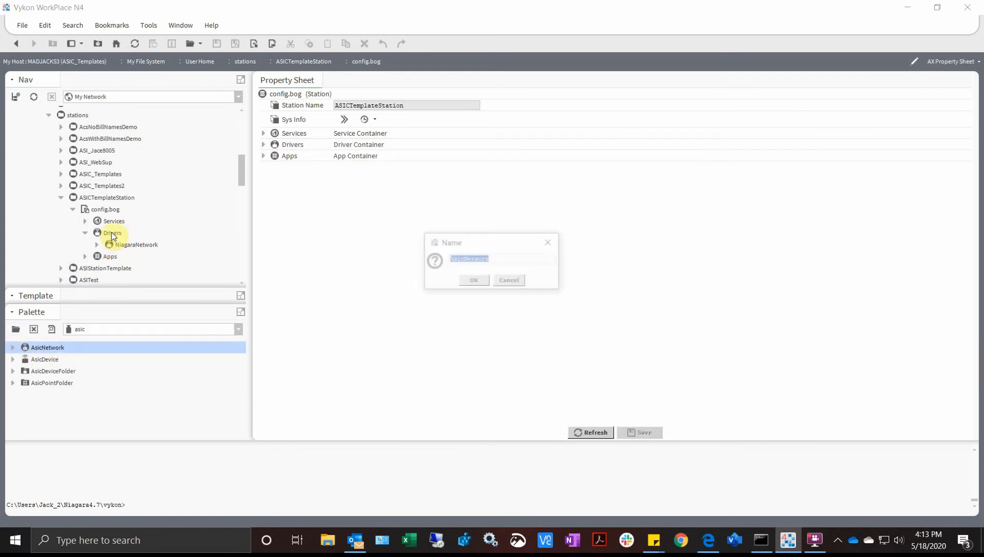
left_click(473, 281)
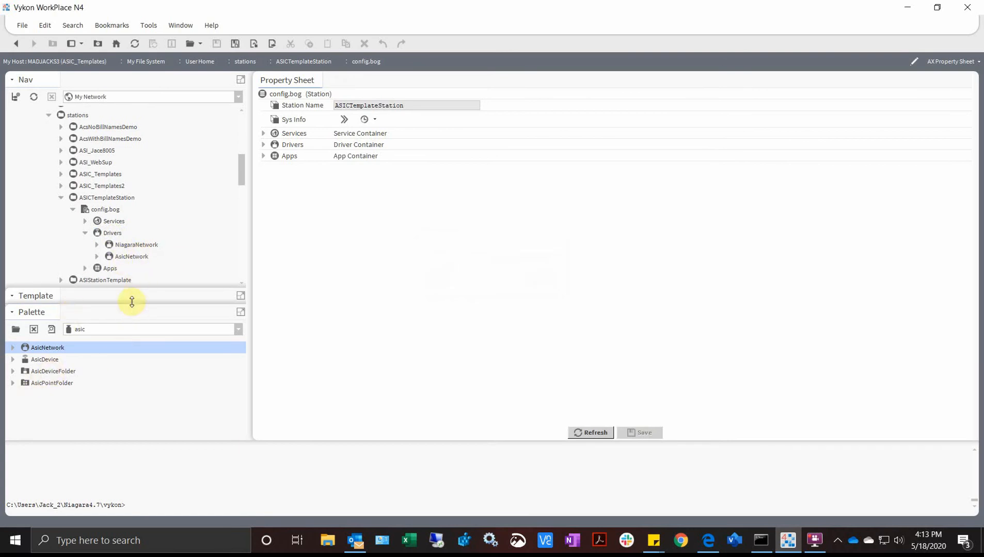
left_click_drag(130, 287, 133, 364)
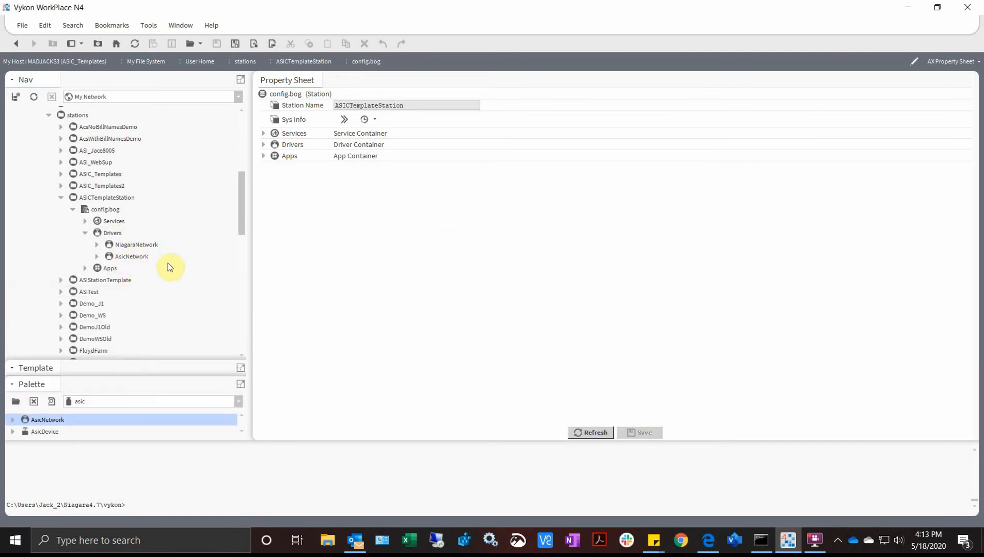
- Collapse My File System and My Host in the Nav tree
left_click(236, 45)
scroll(84, 167, "down", 10)
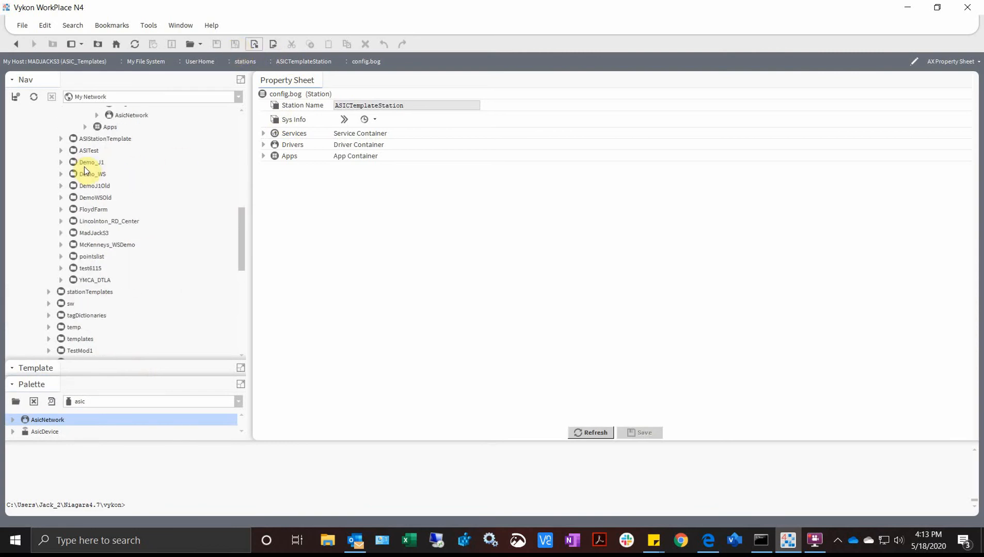
scroll(80, 190, "up", 15)
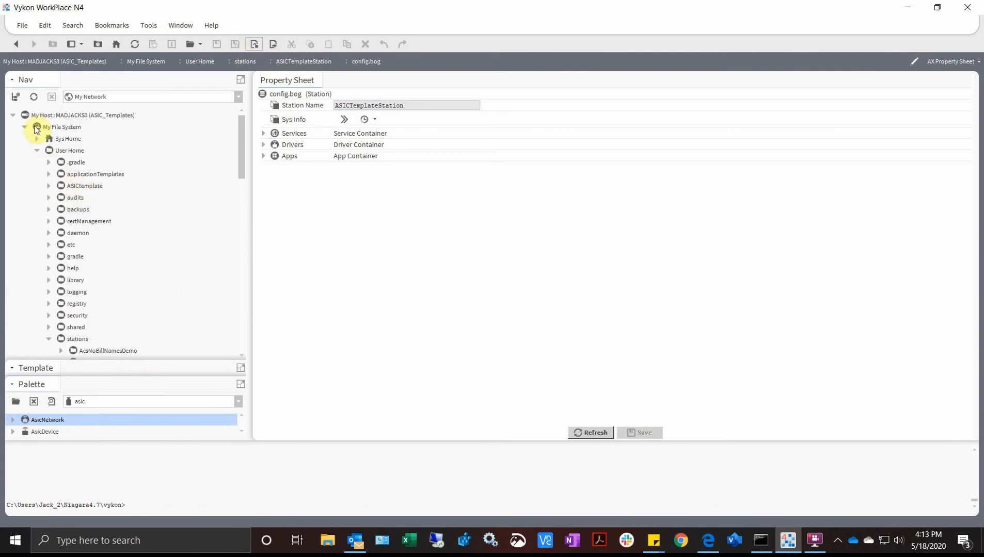
left_click(25, 128)
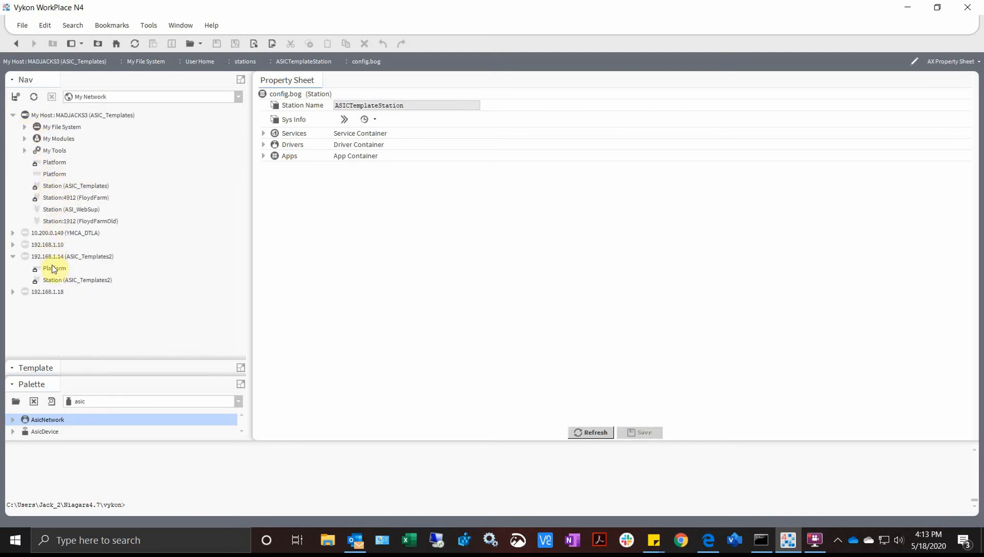
left_click(13, 116)
- Connect to the 192.168.1.14 platform and accept its changed public key
double_click(55, 163)
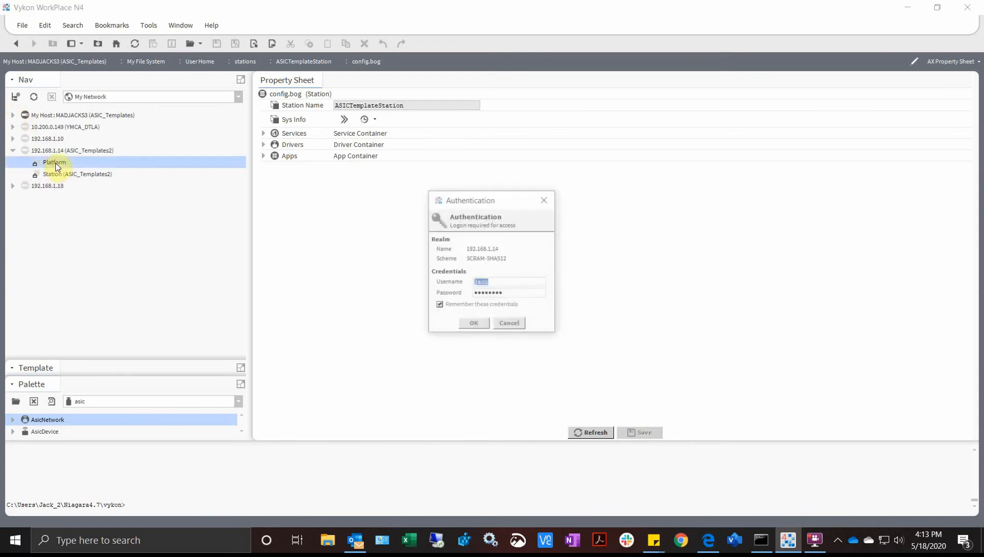
left_click(472, 324)
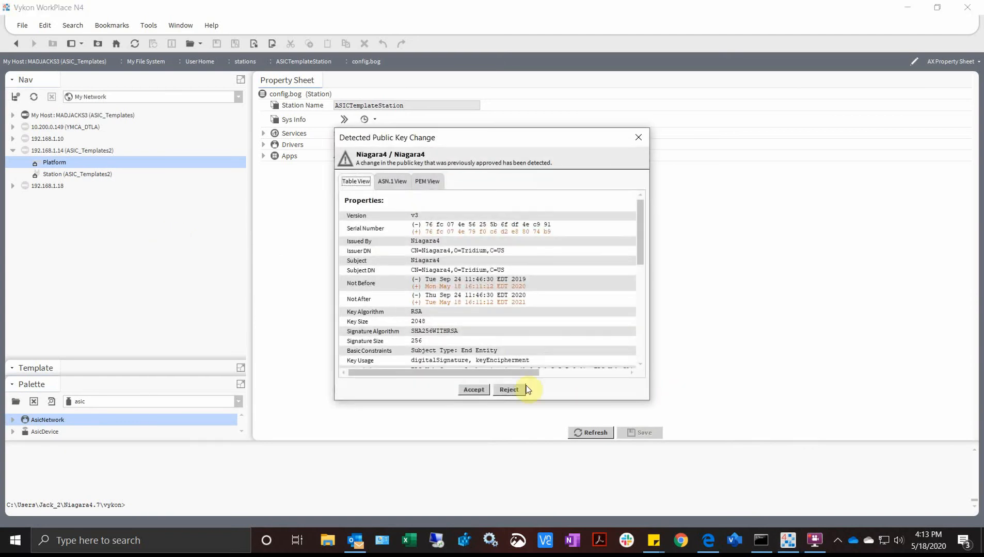
left_click(473, 389)
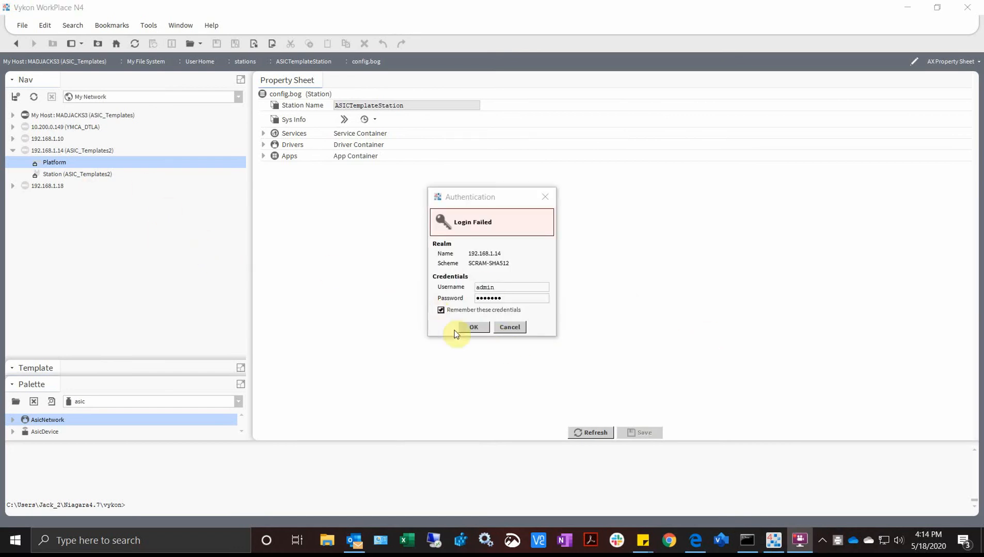
- Retry the platform login and enter a new system passphrase
left_click(471, 328)
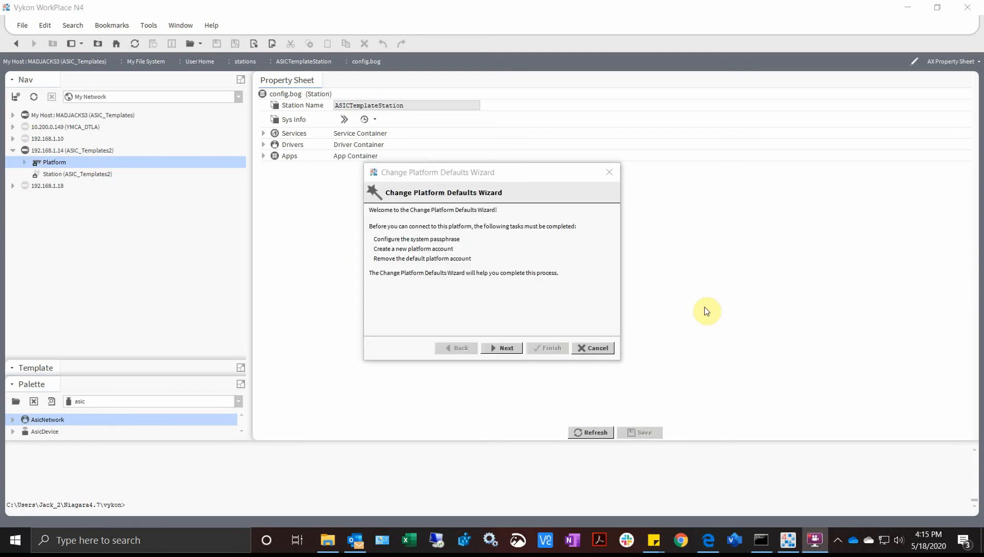
left_click(501, 349)
left_click(475, 222)
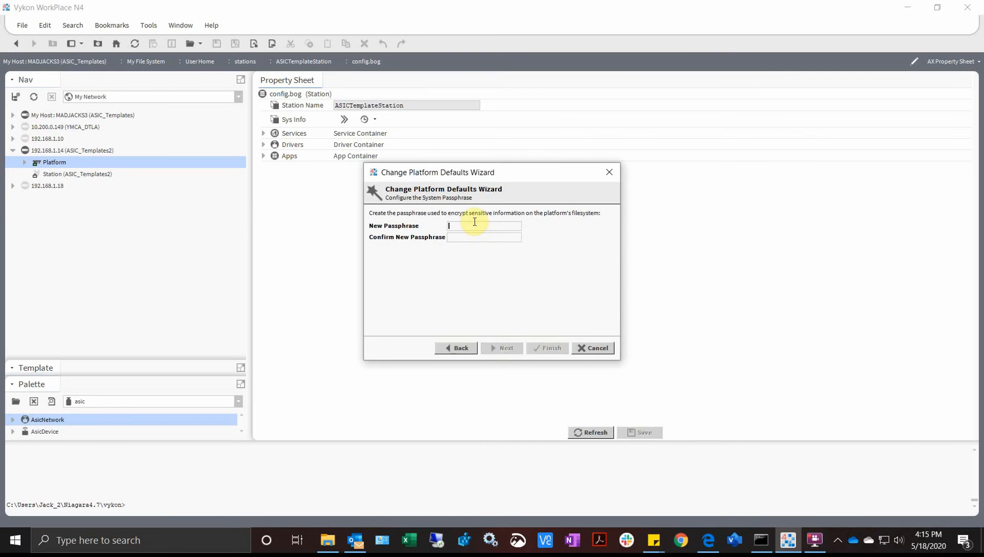
type("********************")
- Create the admin platform account with a password and comment 'ASI Default', then apply
left_click(508, 348)
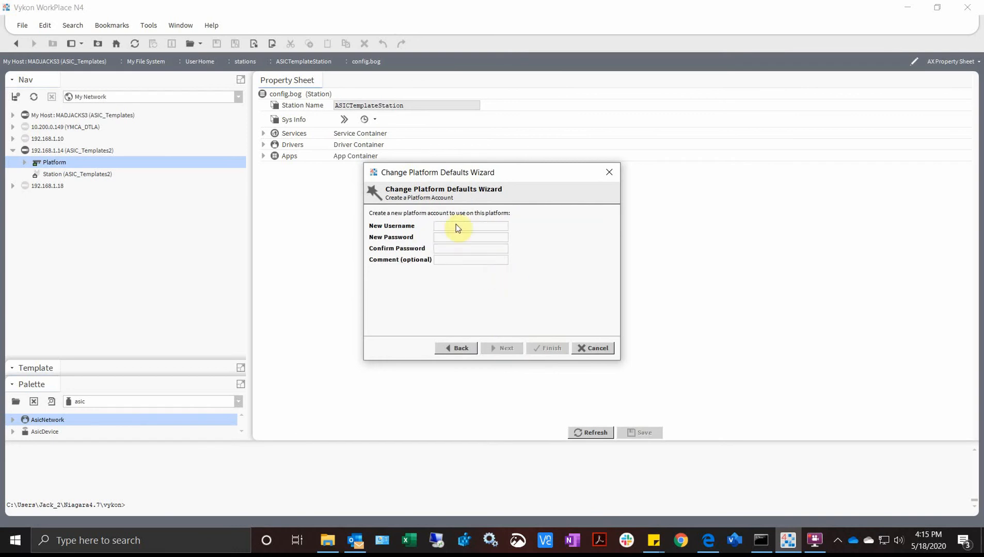
type("admin")
key("Tab")
type("admin12345")
key("Tab")
type("admin123455")
left_click(456, 264)
type("ASI")
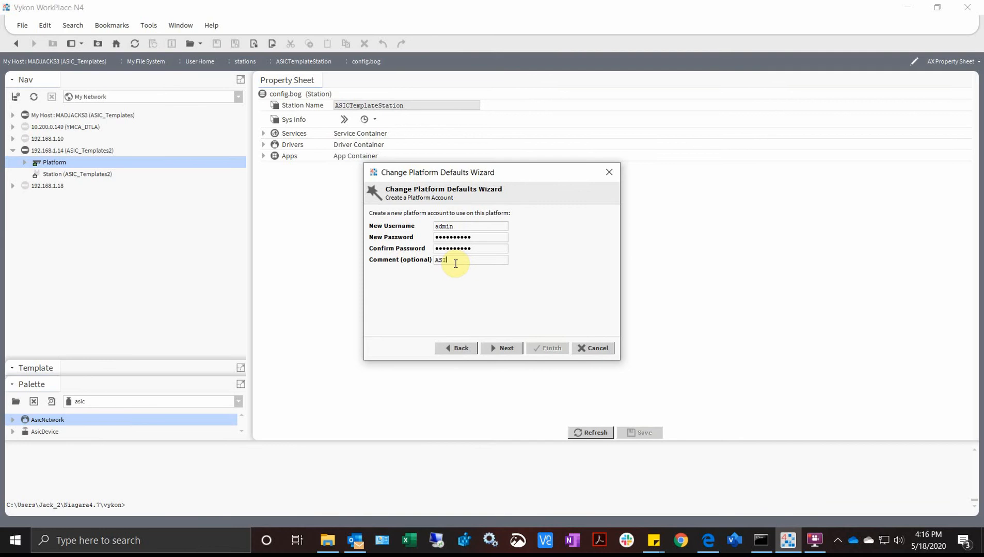
type(" Default")
left_click(508, 348)
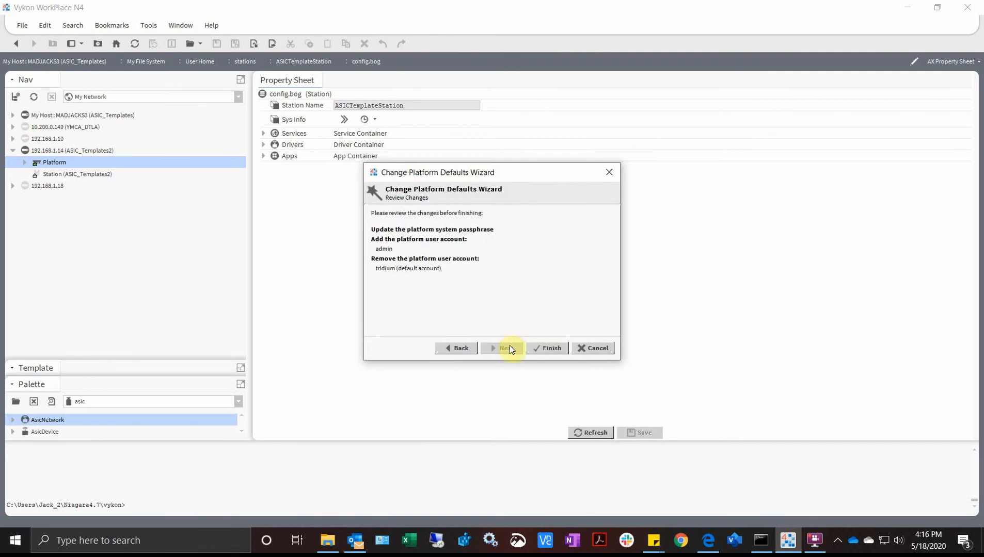
left_click(541, 349)
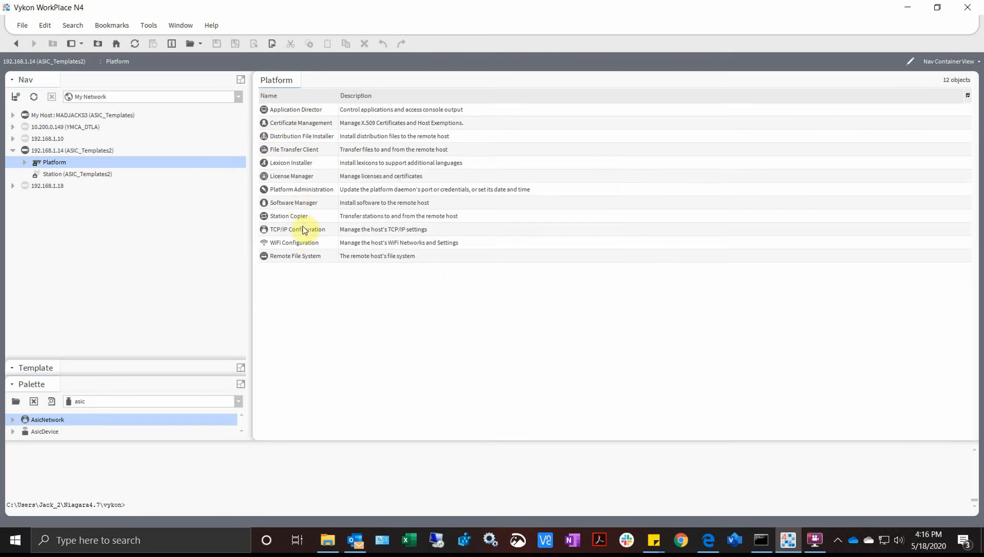
- Open Platform Administration for 192.168.1.14 and launch the Commissioning wizard
double_click(305, 189)
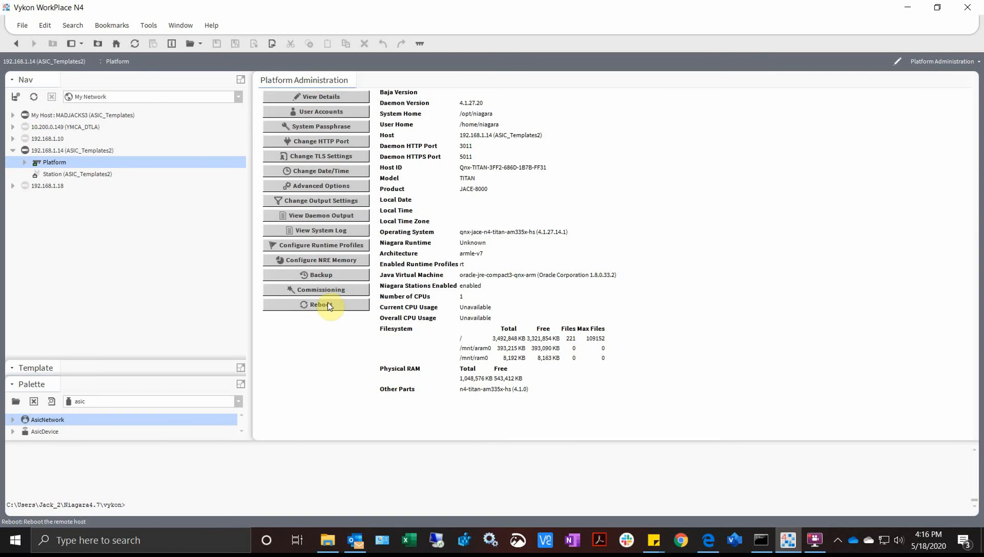
left_click(324, 290)
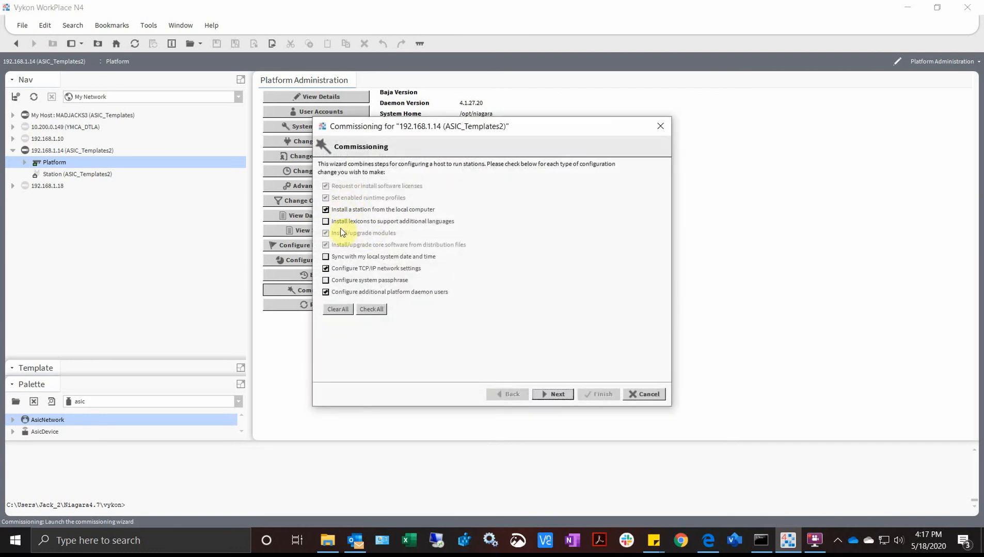
- Sync the host date and time with this computer, skip passphrase and TCP/IP changes, and continue
left_click(342, 258)
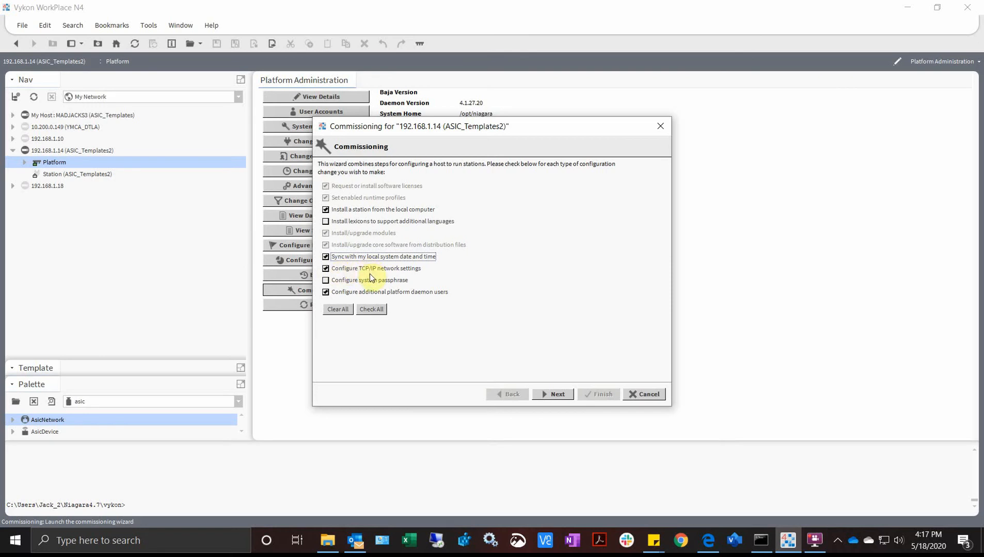
left_click(341, 284)
left_click(345, 283)
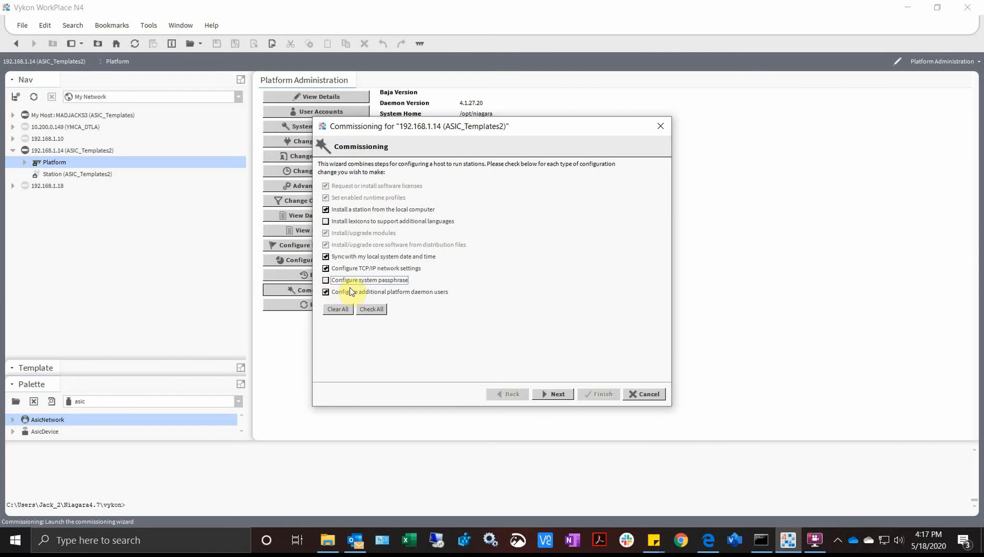
left_click(348, 270)
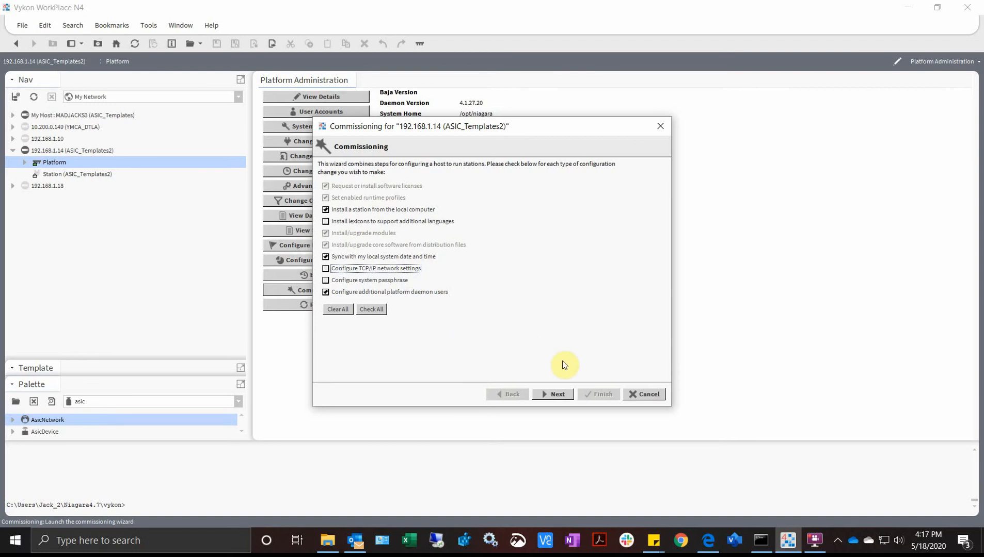
left_click(558, 393)
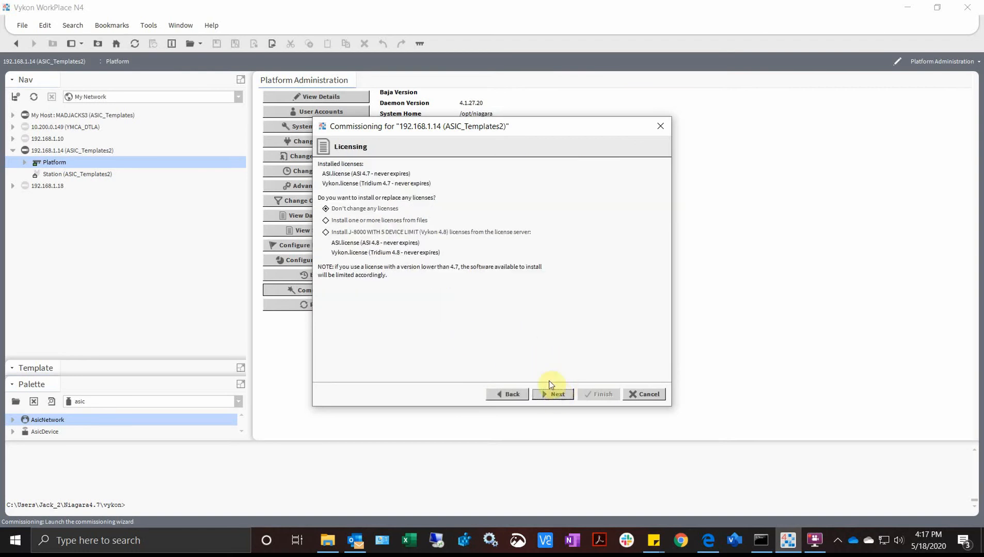
- Keep the installed licenses unchanged and accept the runtime profiles
left_click(362, 209)
left_click(558, 393)
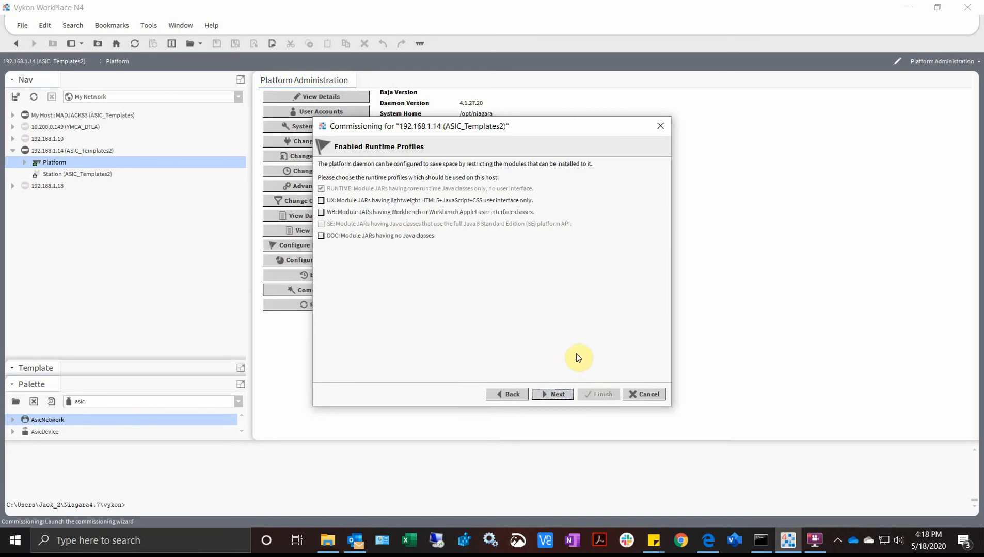
left_click(561, 394)
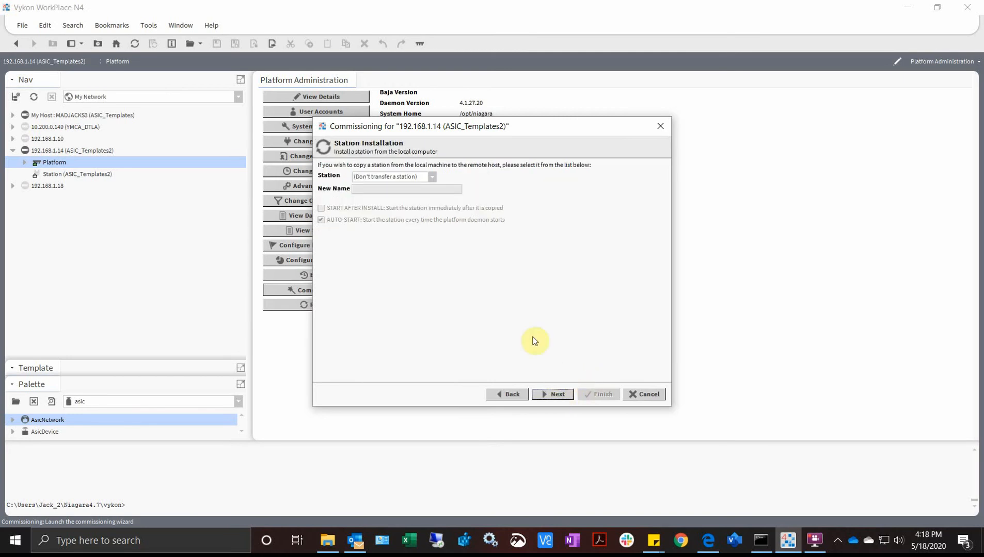
- Choose ASICTemplateStation as the station to install and continue to software installation
left_click(432, 177)
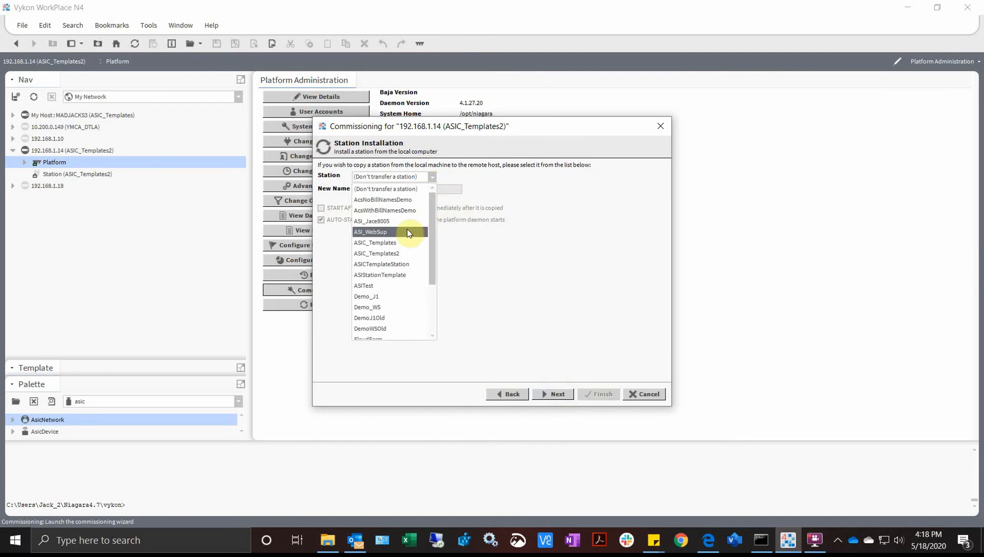
left_click(376, 264)
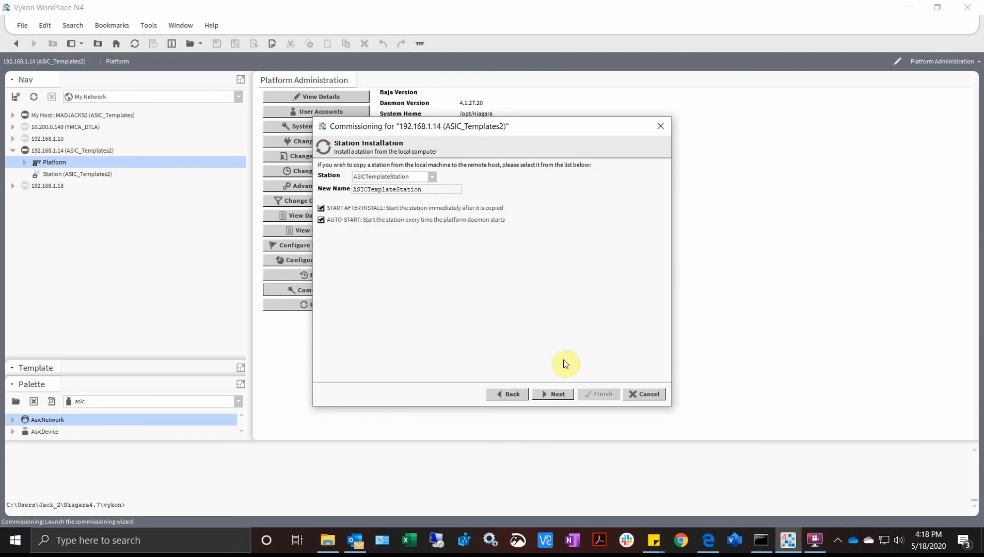
left_click(552, 393)
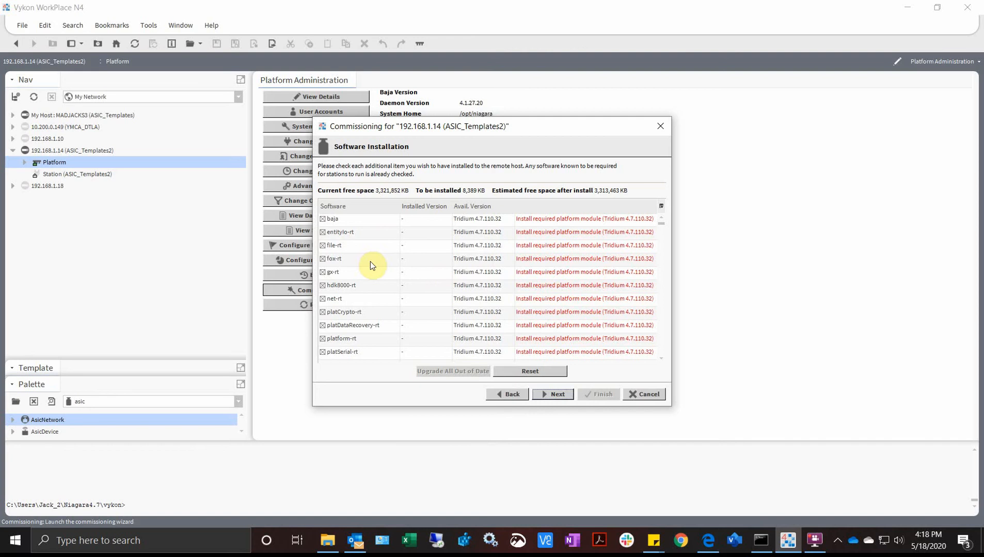
- Review the required software modules, including asic-rt, and accept the list
scroll(370, 261, "down", 5)
scroll(370, 261, "down", 3)
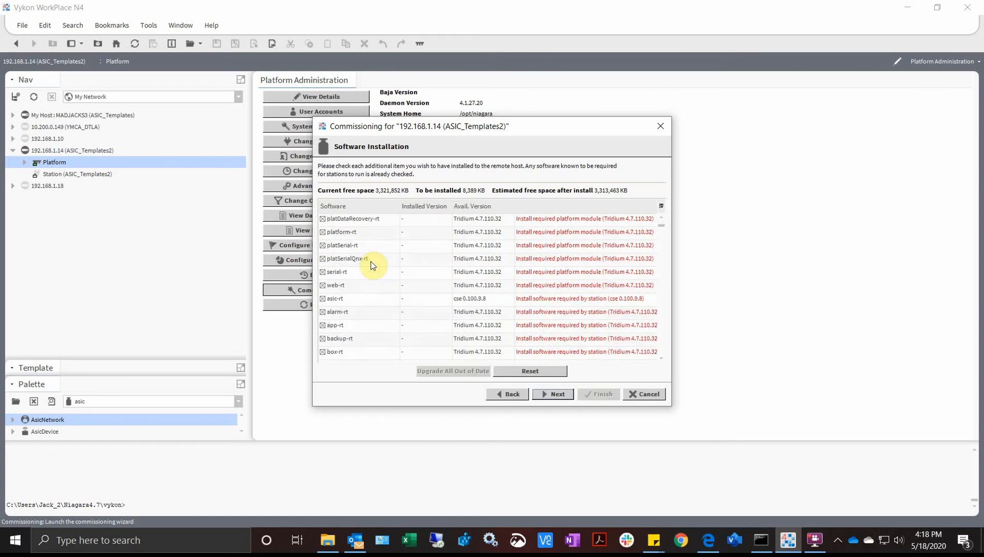
left_click(349, 299)
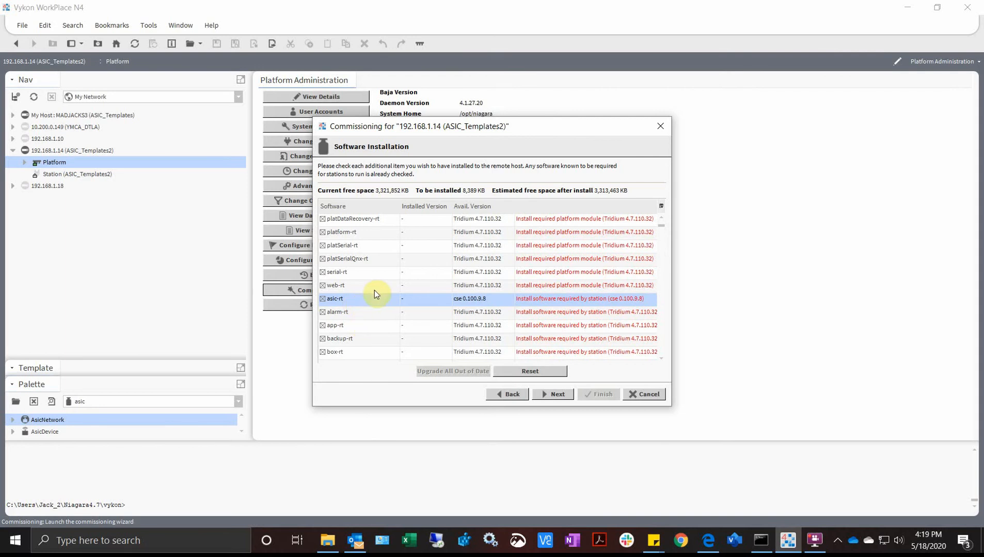
scroll(387, 304, "down", 3)
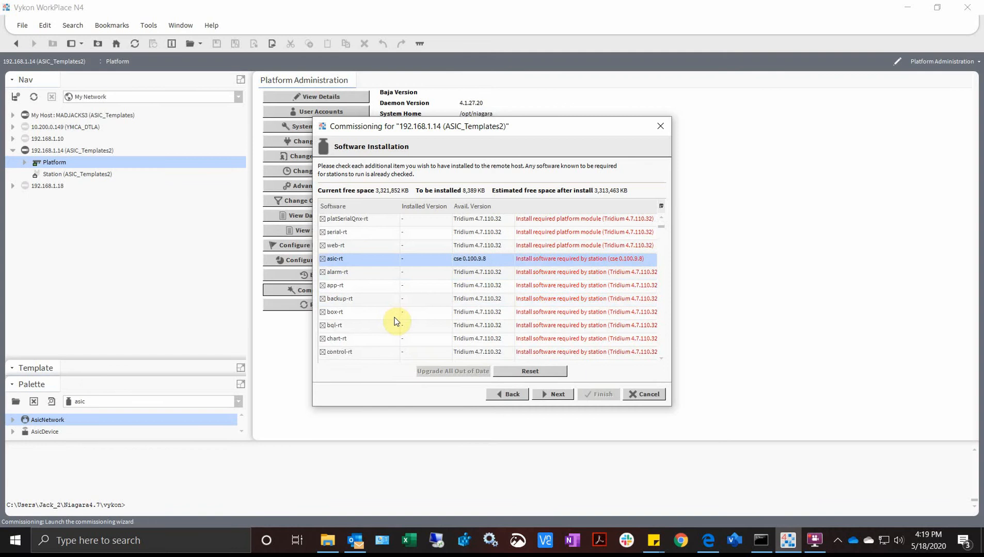
scroll(393, 321, "down", 15)
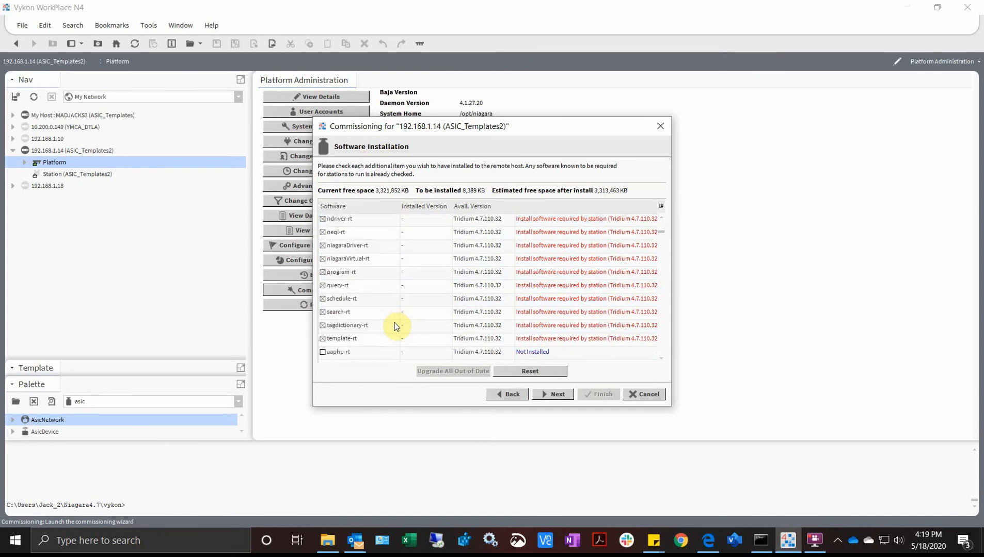
left_click(558, 395)
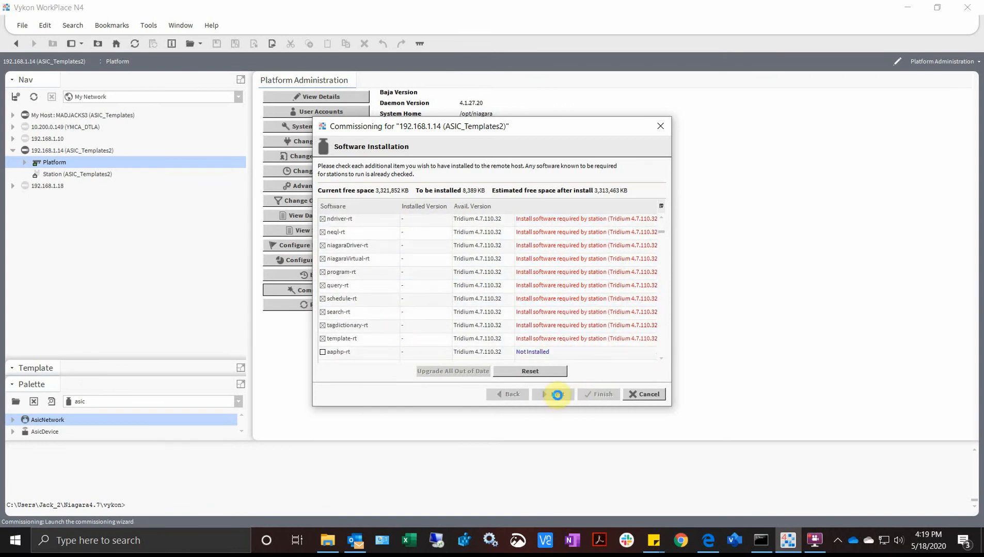
scroll(351, 320, "down", 4)
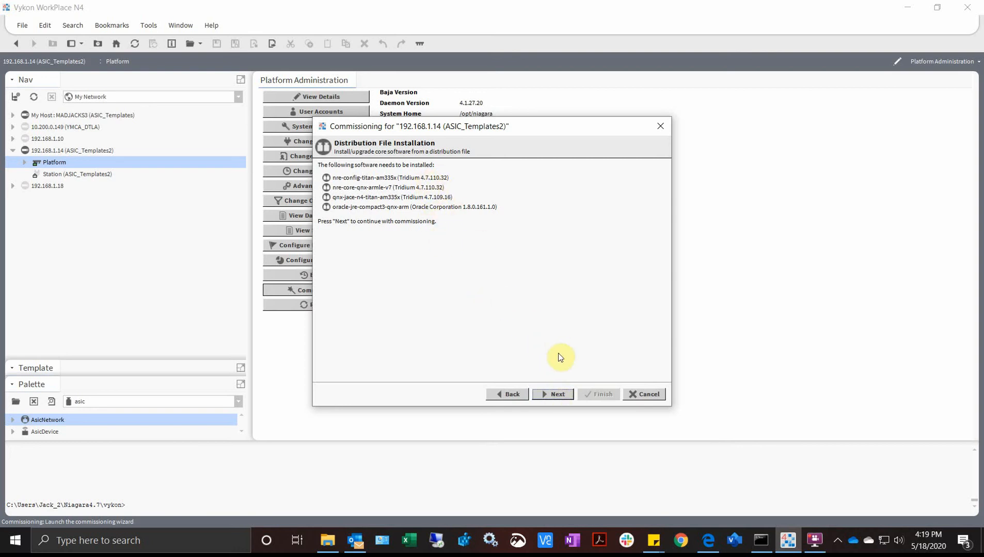
- Pass the distribution file and daemon authentication pages, then scroll through the review of changes
left_click(551, 395)
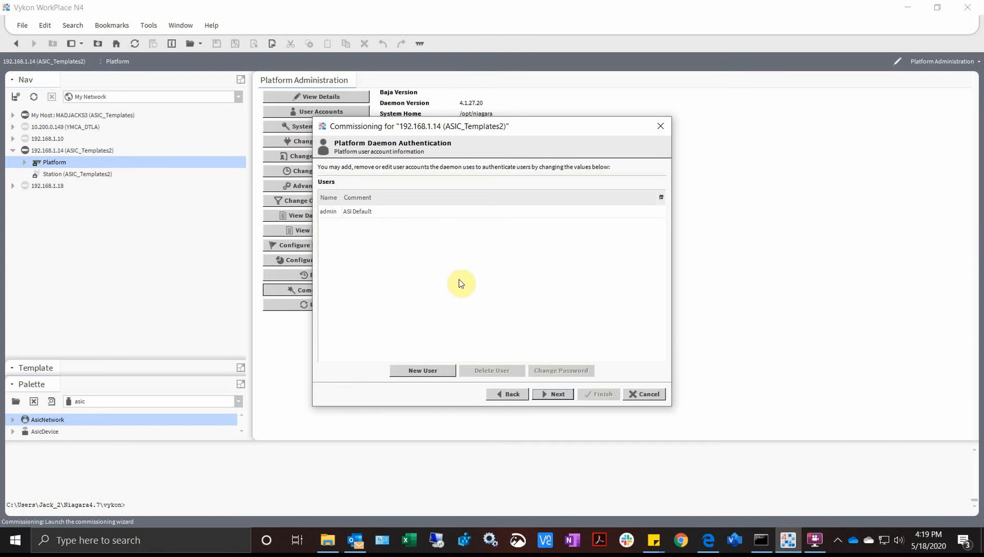
left_click(556, 395)
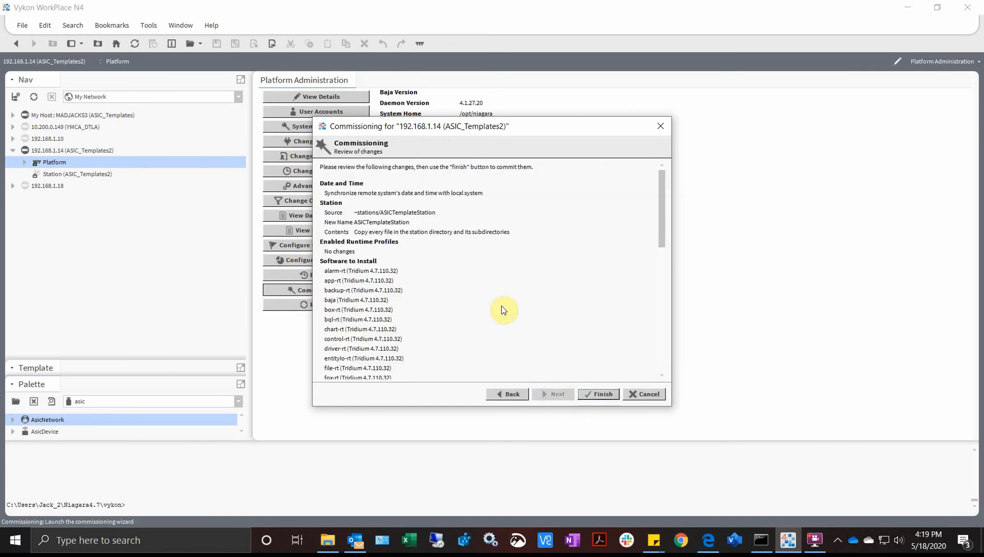
scroll(430, 313, "down", 15)
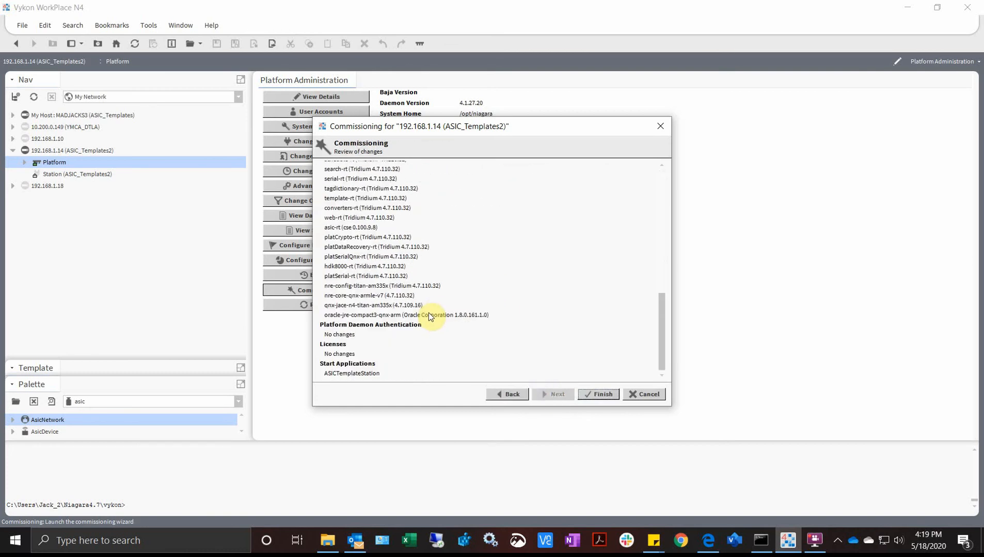
scroll(428, 312, "up", 5)
scroll(428, 316, "up", 10)
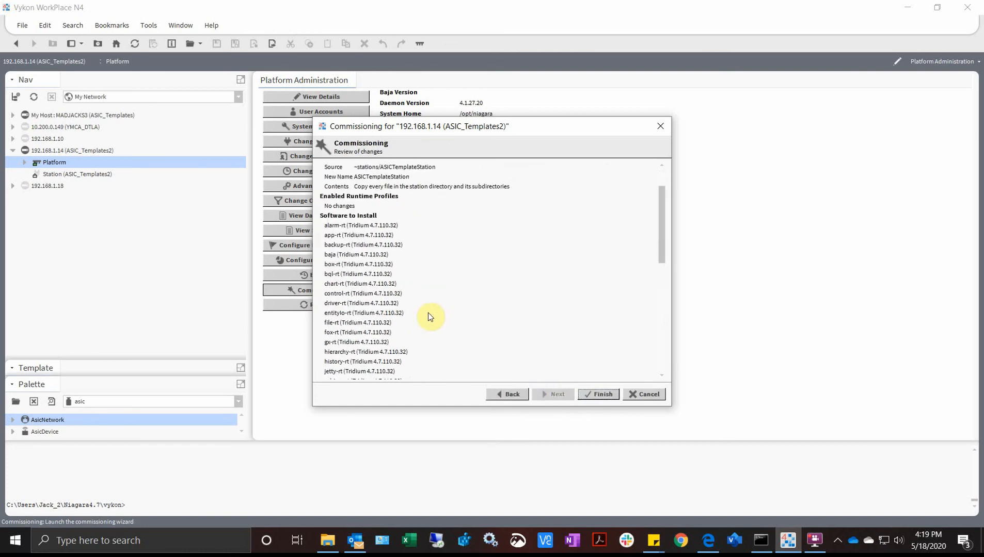
- Finish commissioning and close the success report as the device reboots
left_click(587, 394)
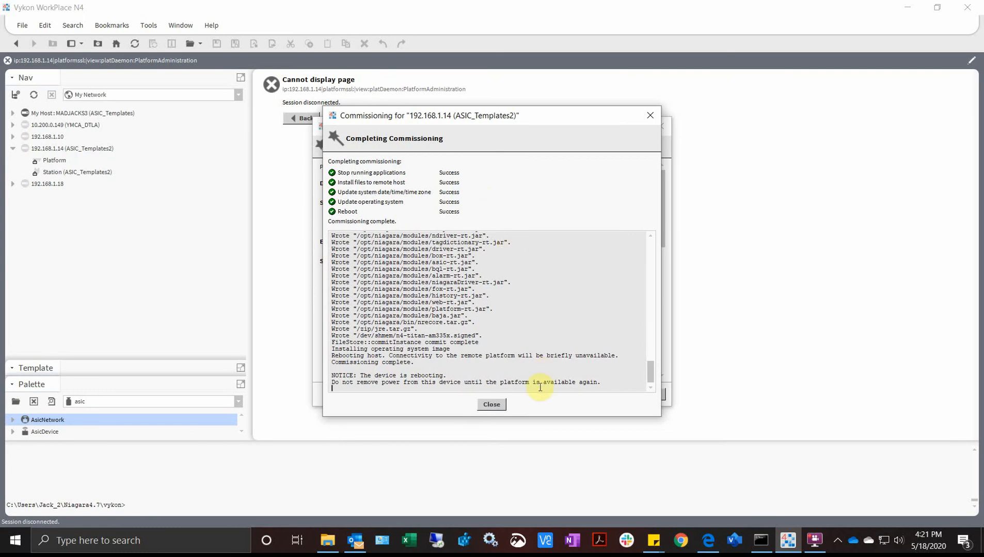
left_click(491, 404)
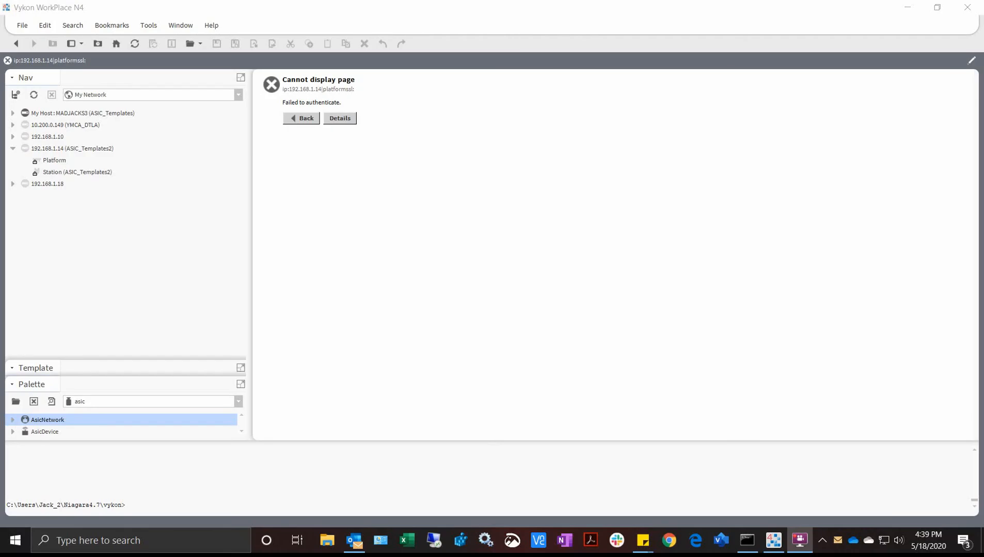
- Log back into the 192.168.1.14 platform and open Application Director to check ASICTemplateStation
double_click(54, 161)
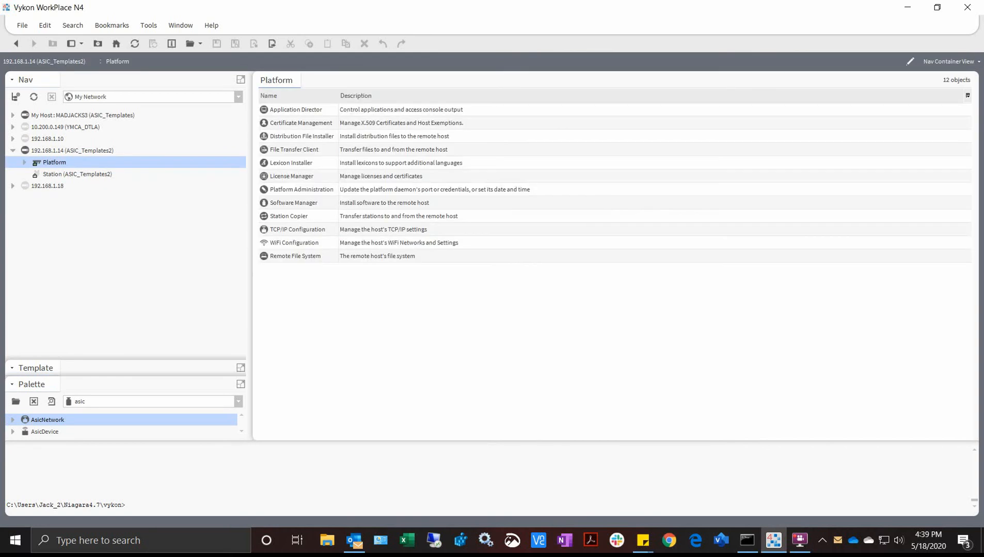
left_click(296, 110)
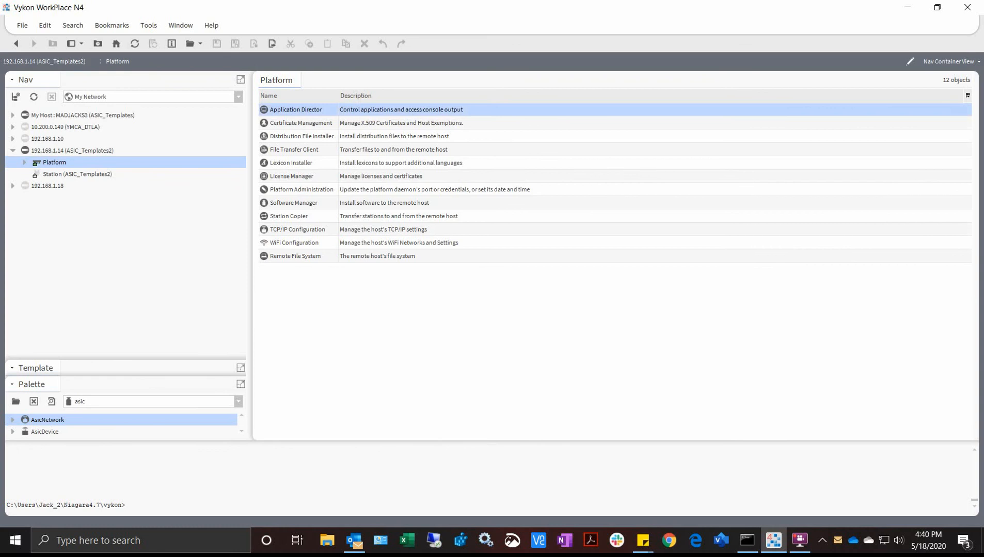
double_click(296, 110)
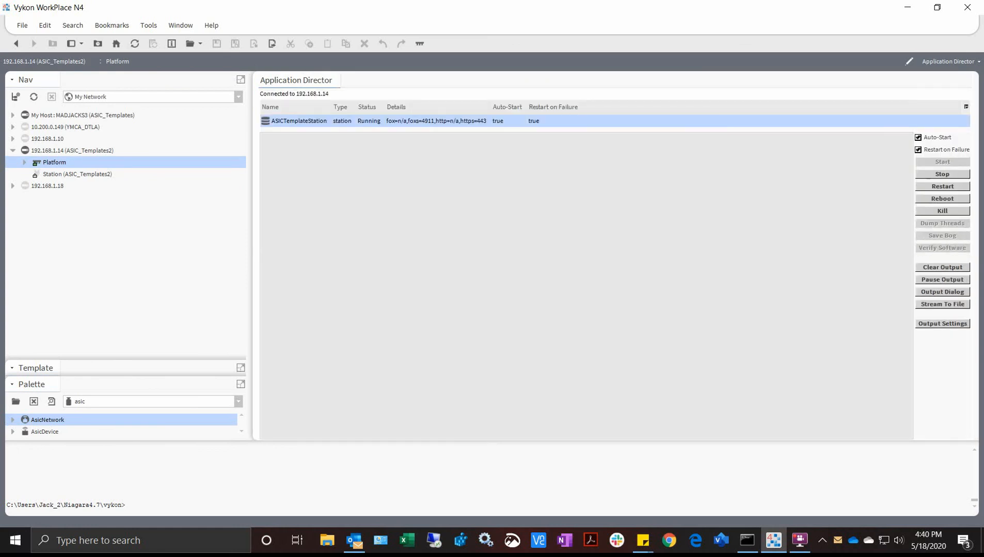
- Trust the station's changed public key and log in to ASICTemplateStation with its password
left_click(77, 175)
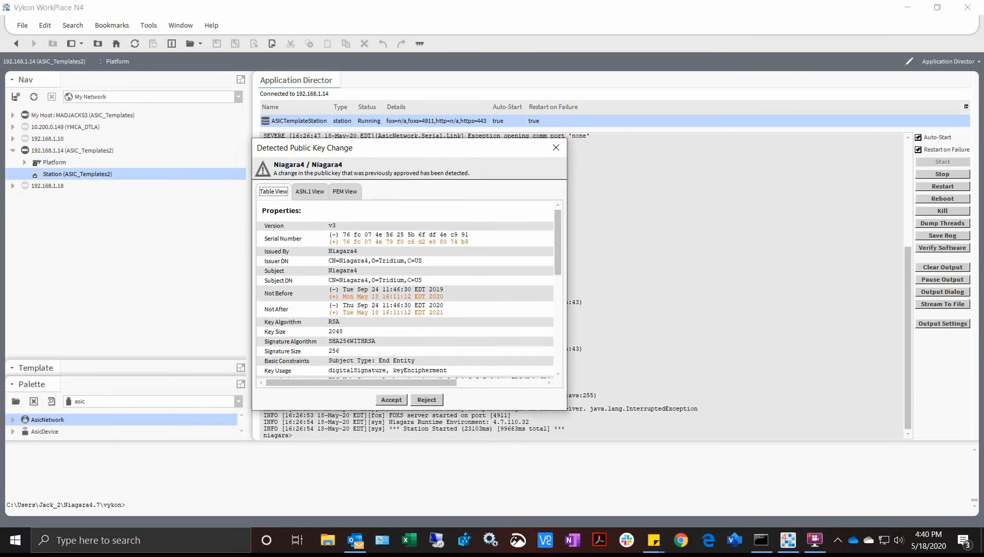
left_click(391, 400)
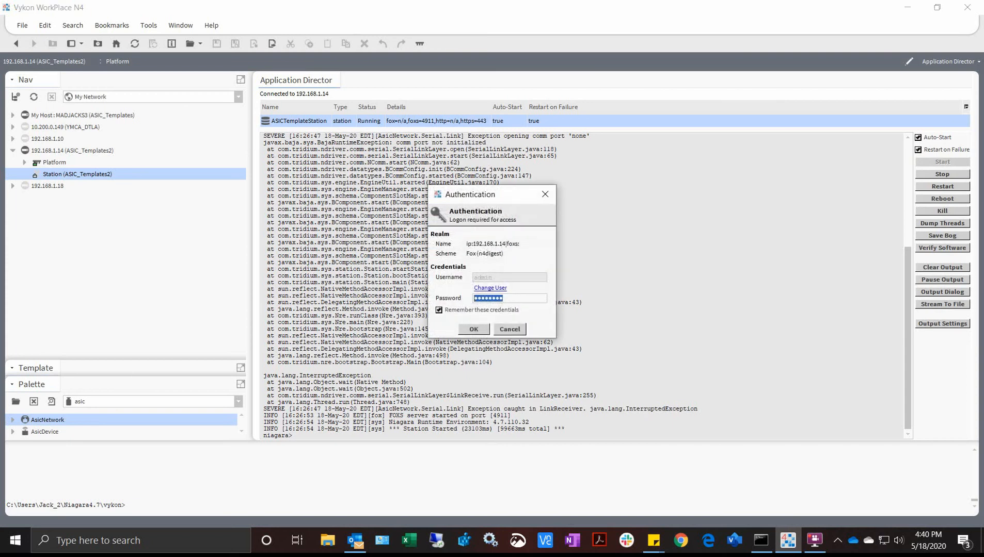
type("***********")
key("Return")
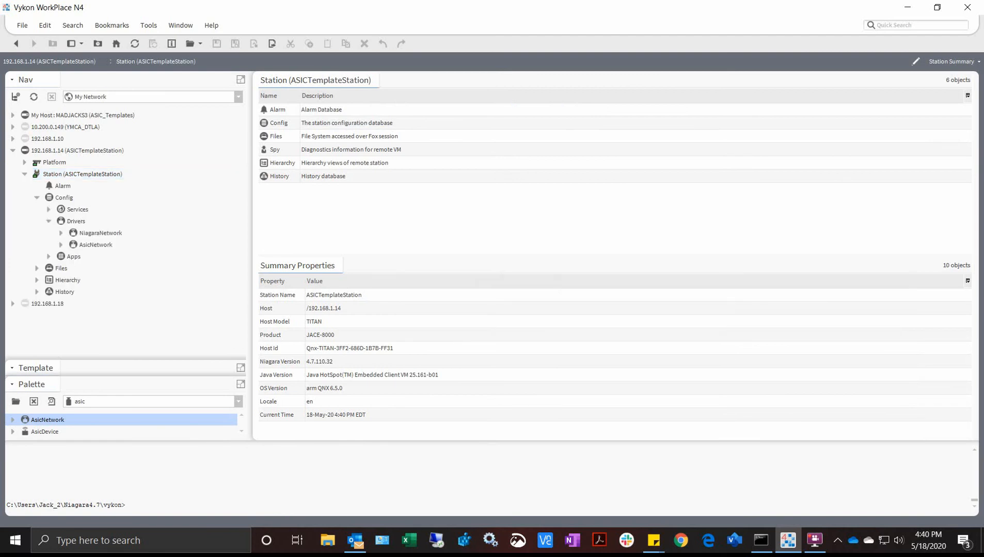
- Show the AsicNetwork driver in its AX Property Sheet view
left_click(96, 244)
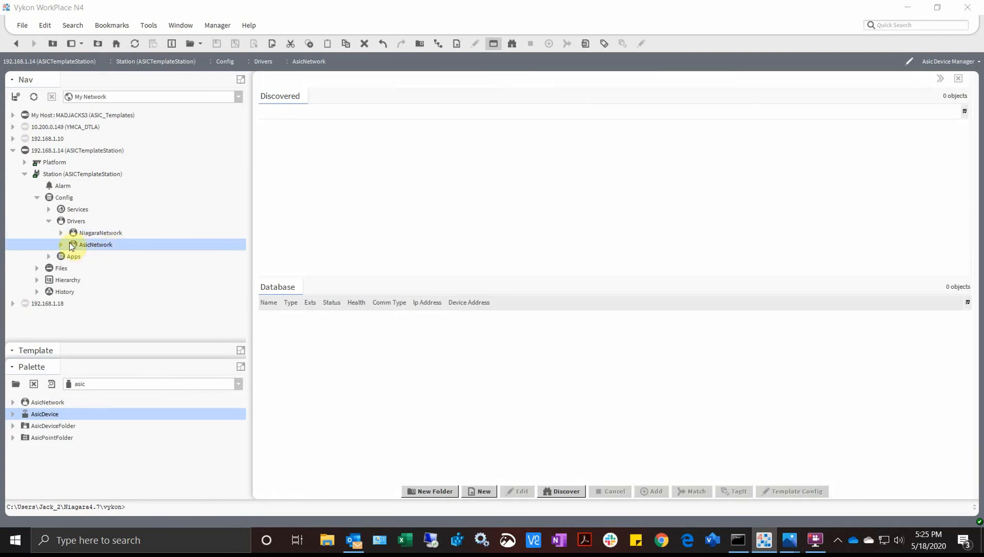
right_click(109, 246)
mouse_move(166, 177)
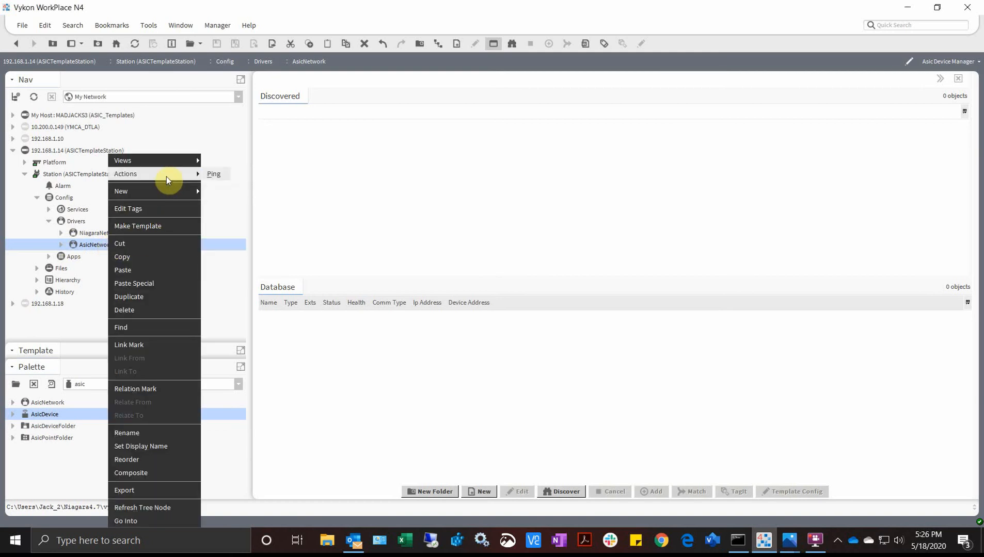
mouse_move(191, 166)
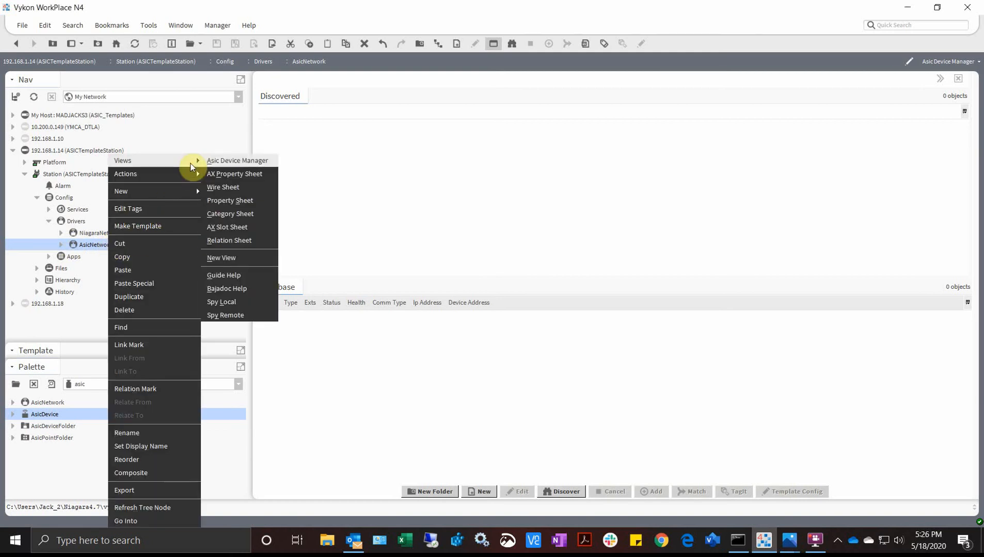
left_click(224, 175)
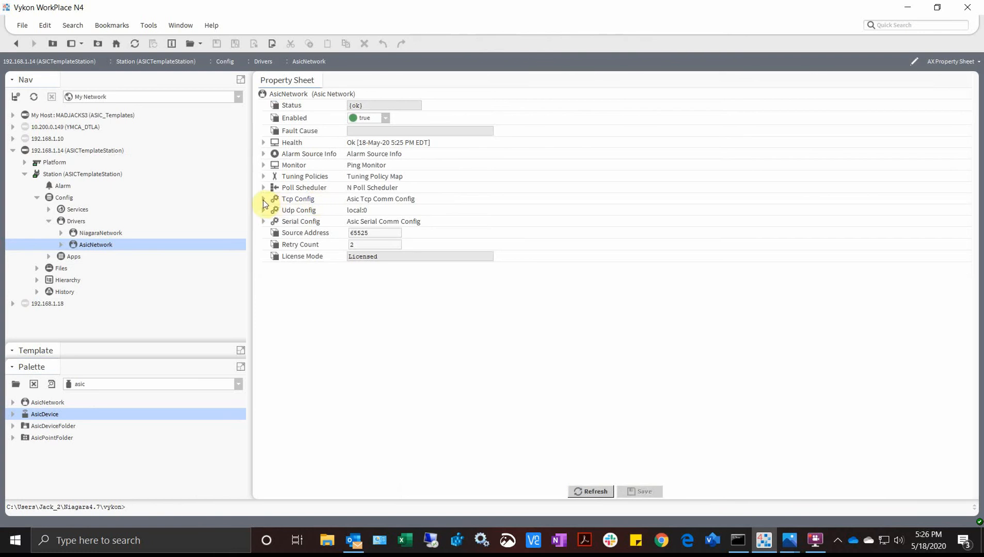
- Set the Tcp Config address port to 2001, reviewing its Receive Timeout and Retry Count
left_click(263, 199)
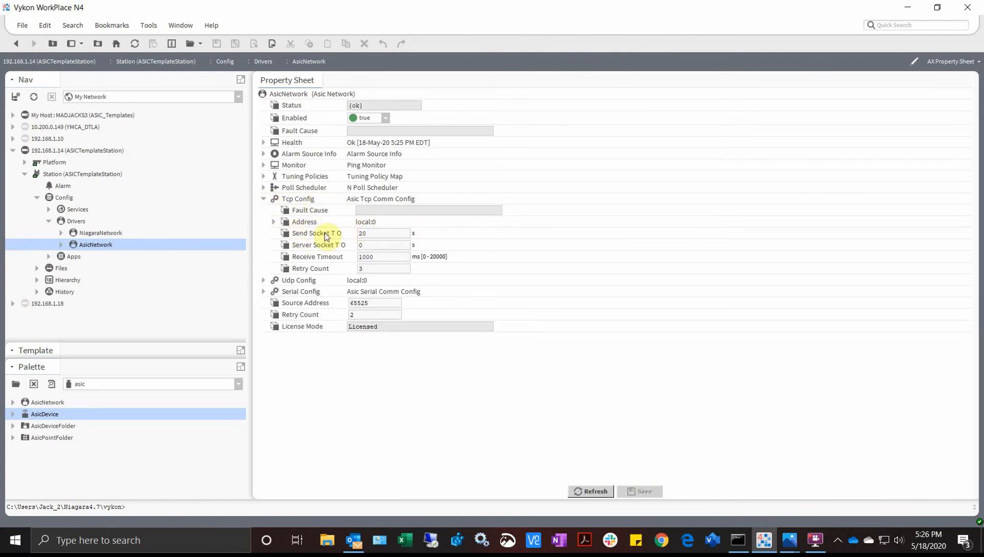
left_click(274, 222)
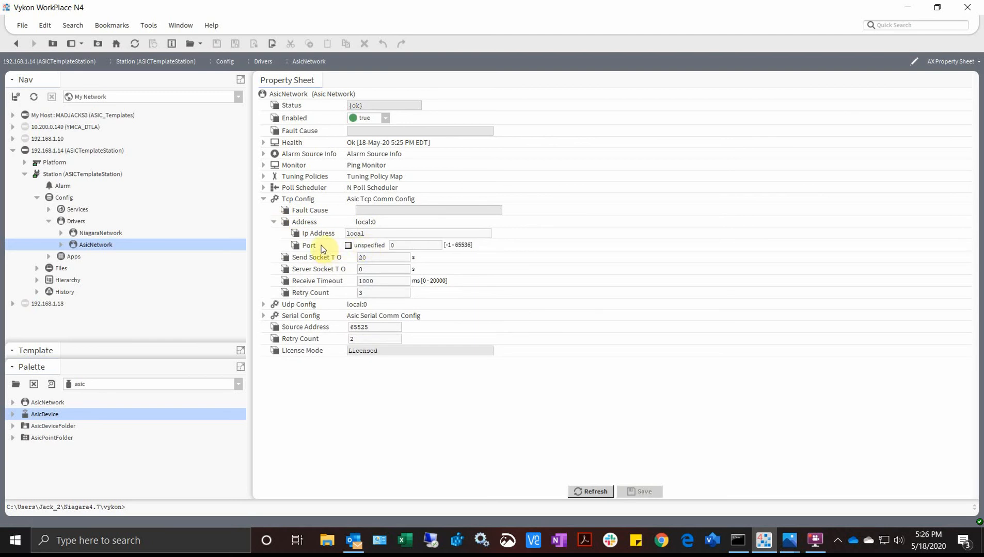
left_click(391, 235)
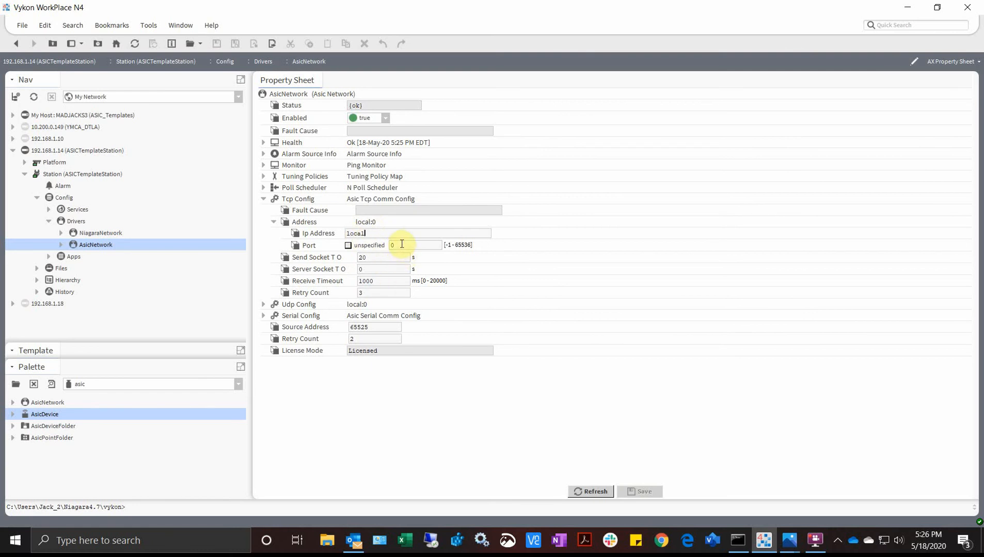
type("2001")
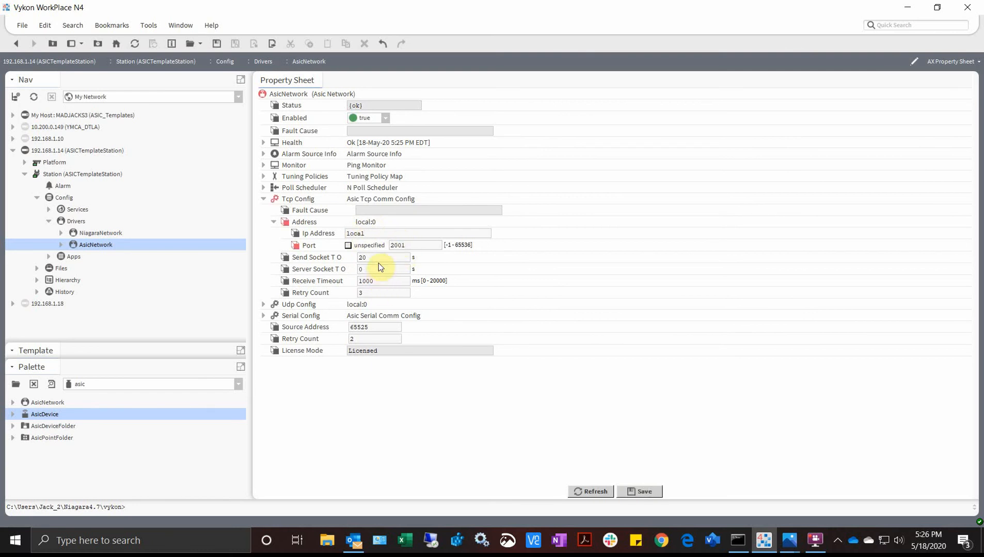
double_click(380, 282)
double_click(371, 292)
double_click(374, 281)
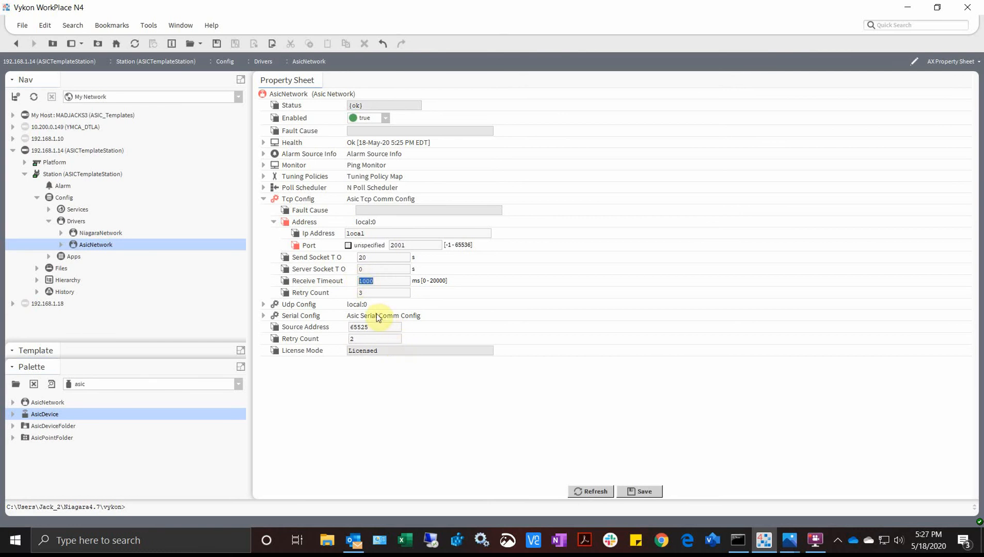
key("Tab")
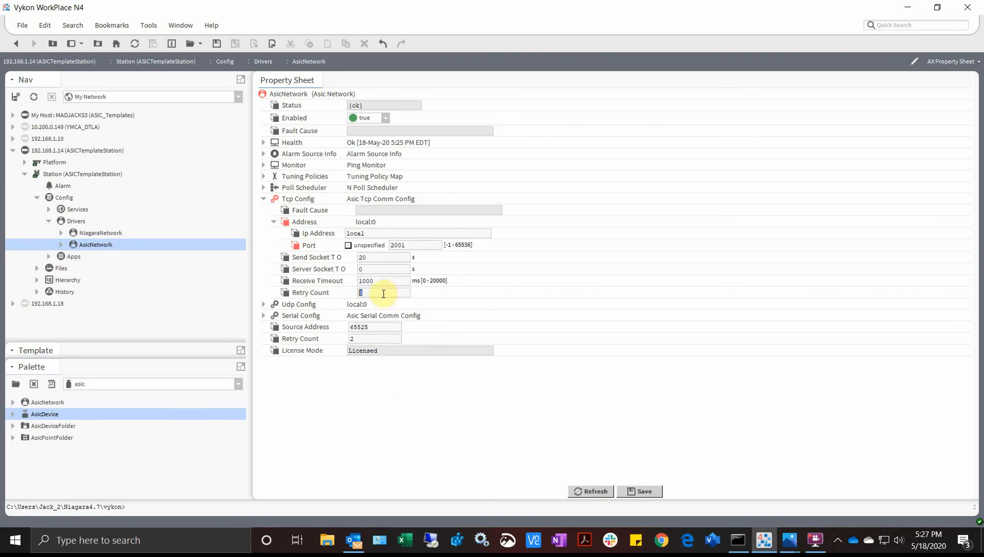
- Set the Udp Config address port to 3001
left_click(263, 304)
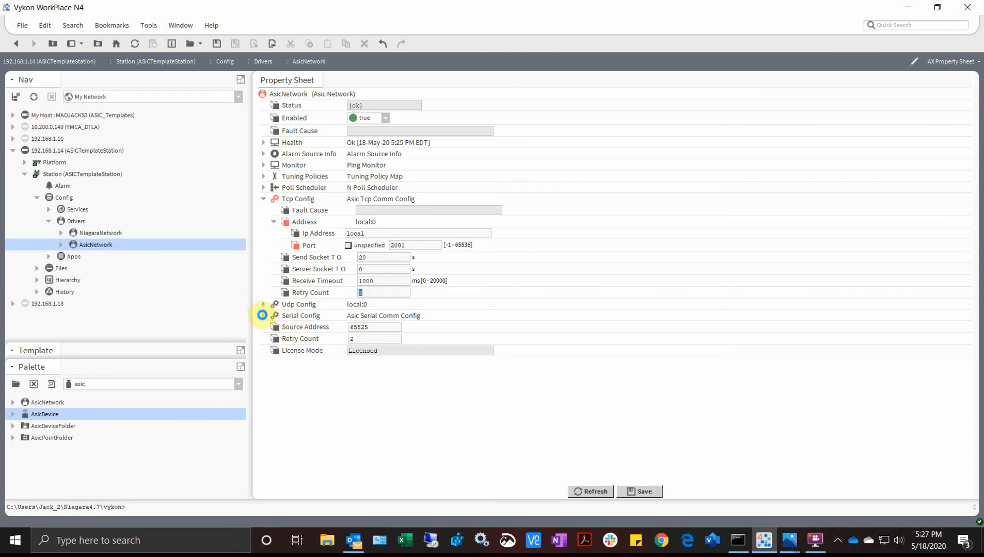
left_click(273, 327)
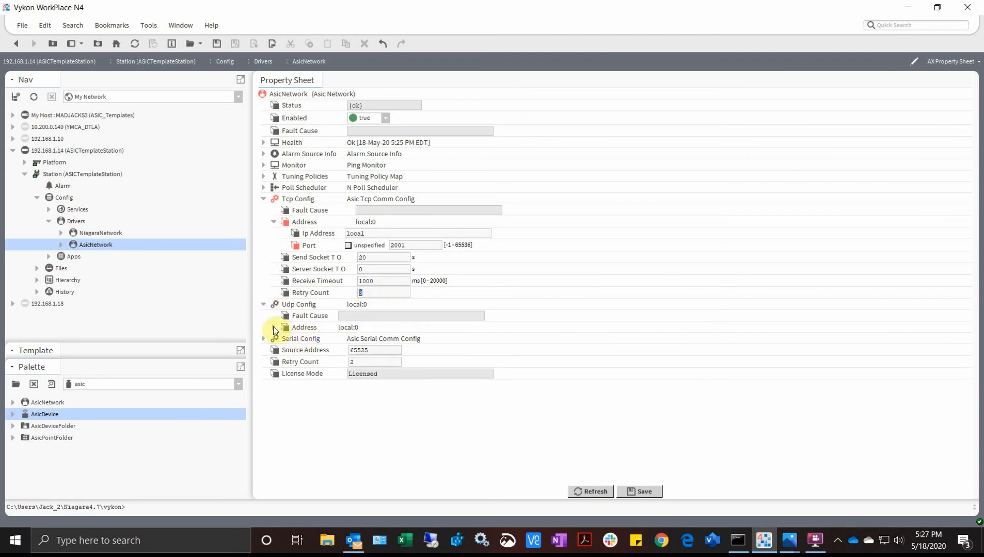
left_click(374, 339)
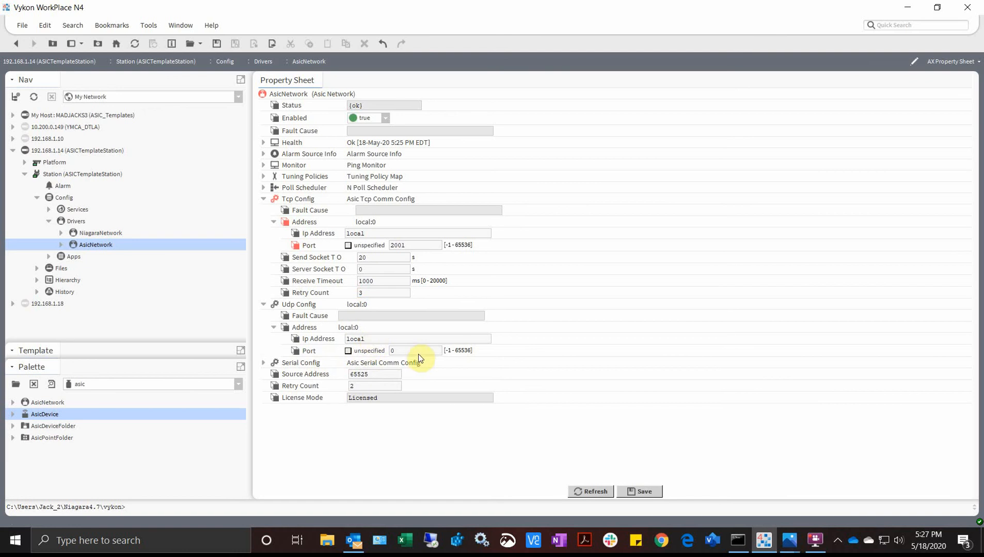
type("3001")
- Set the serial Port Name to COM1 and the Baud Rate to Baud19200
left_click(272, 368)
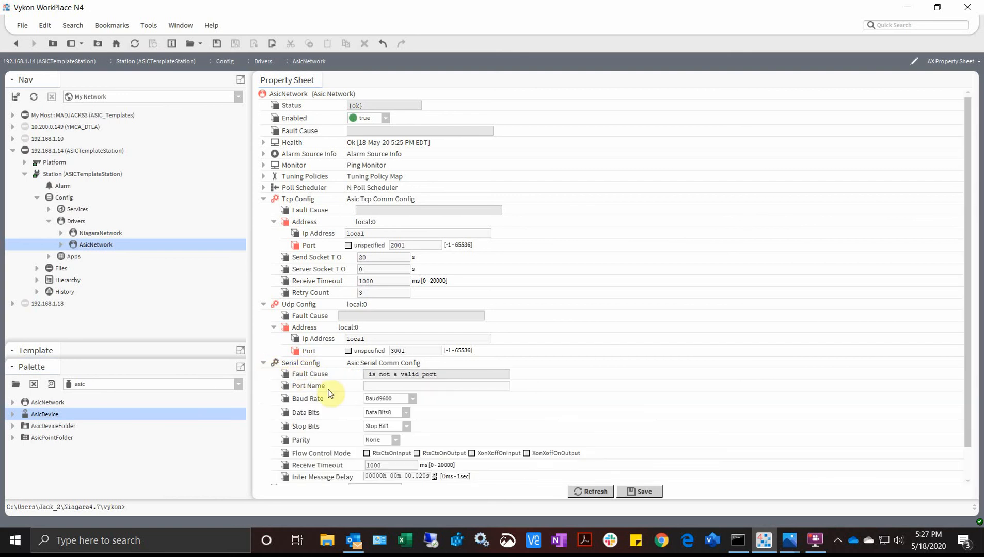
left_click(367, 387)
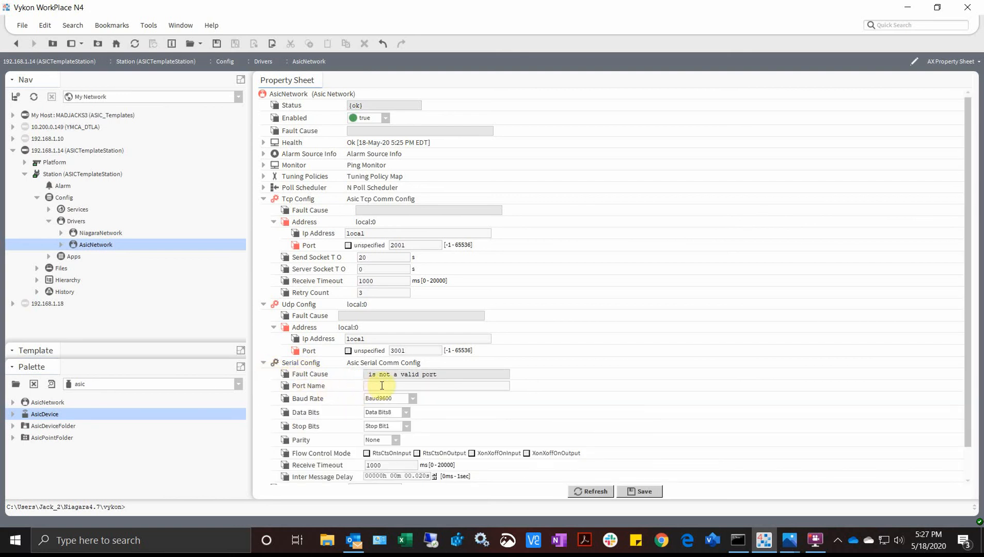
type("COM1")
left_click(412, 399)
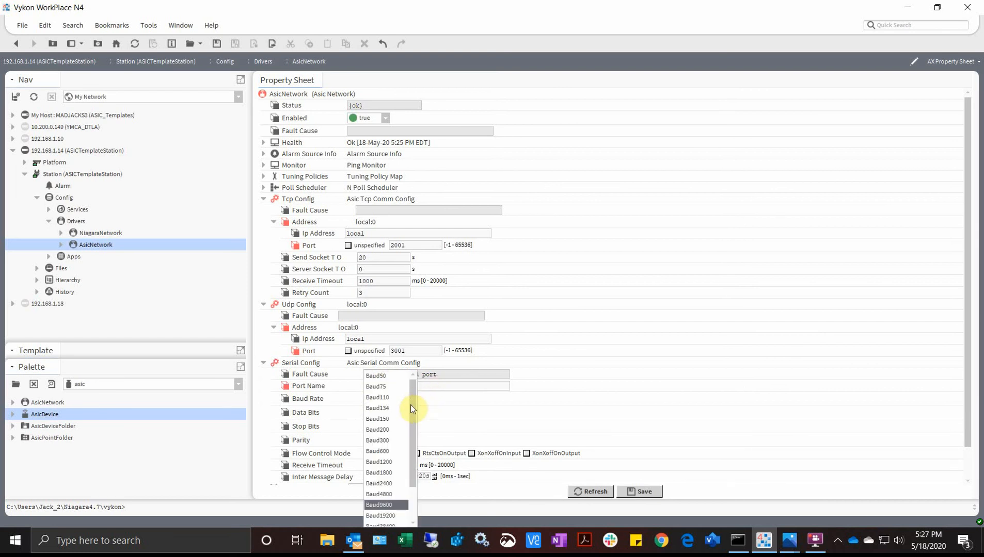
left_click_drag(411, 442, 411, 452)
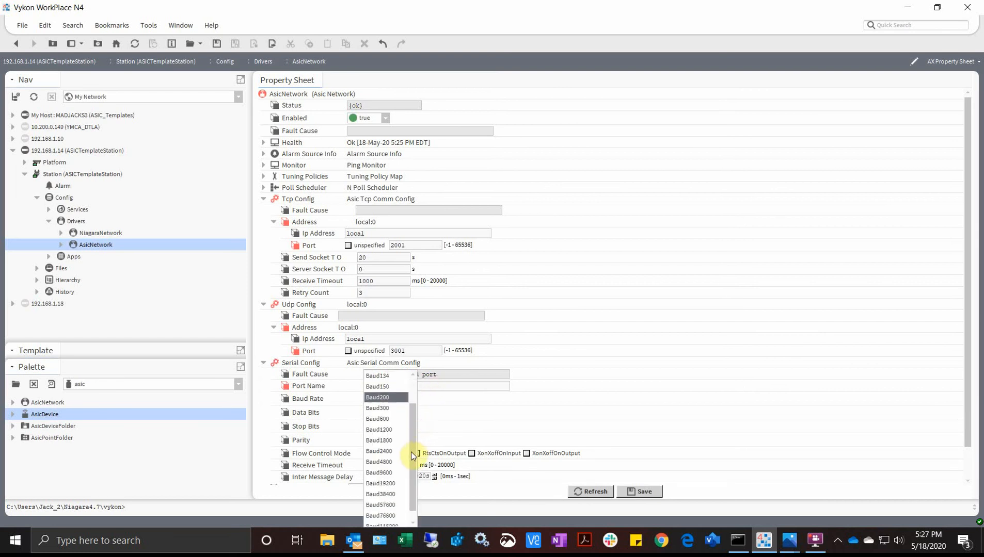
left_click(393, 485)
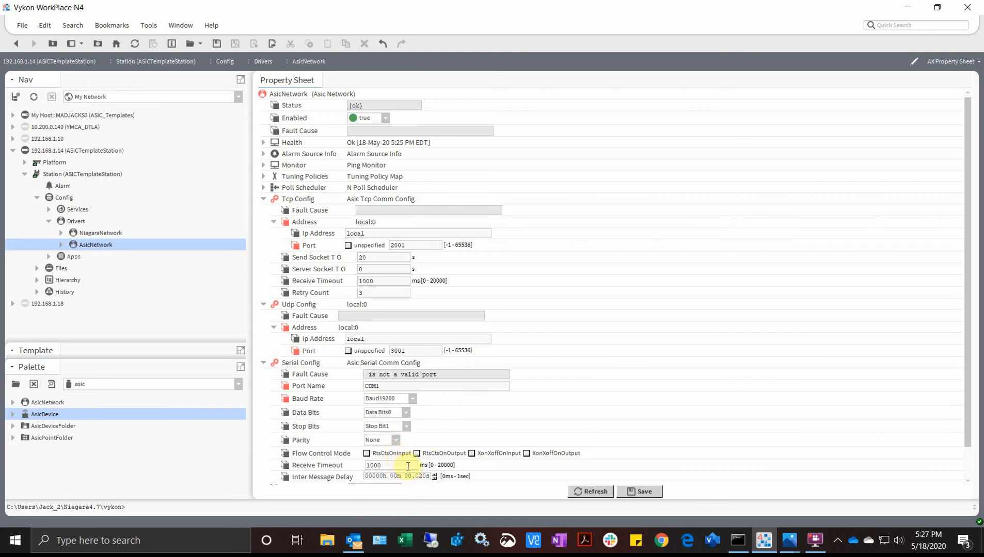
- Set Retry Count to 3, adjust the stop bits, and save the AsicNetwork settings
left_click(371, 465)
scroll(396, 466, "down", 2)
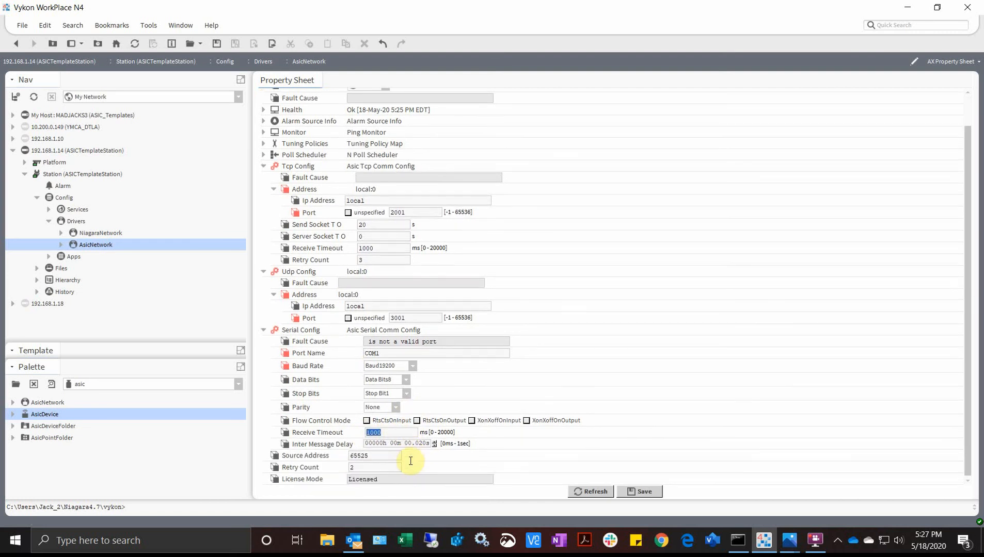
left_click(358, 468)
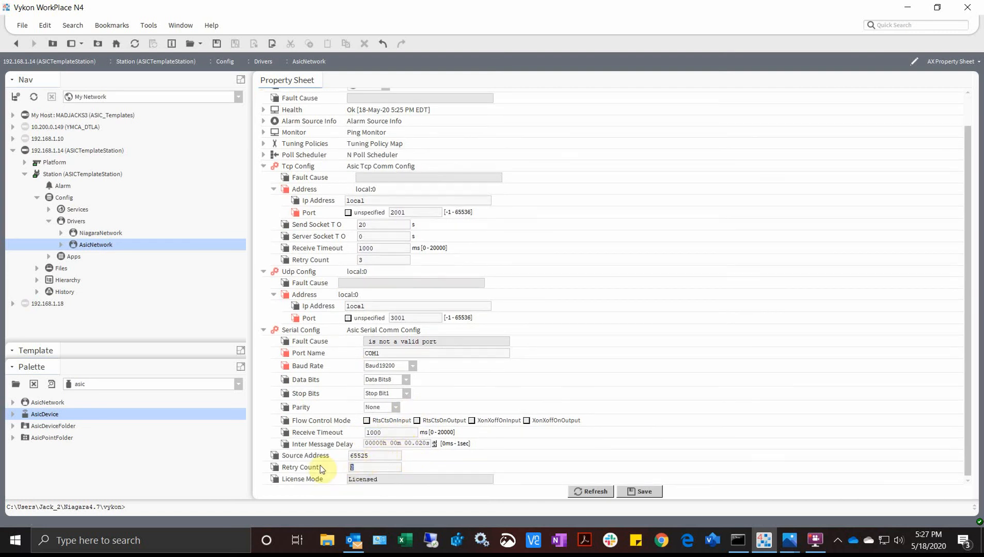
key("BackSpace")
type("3")
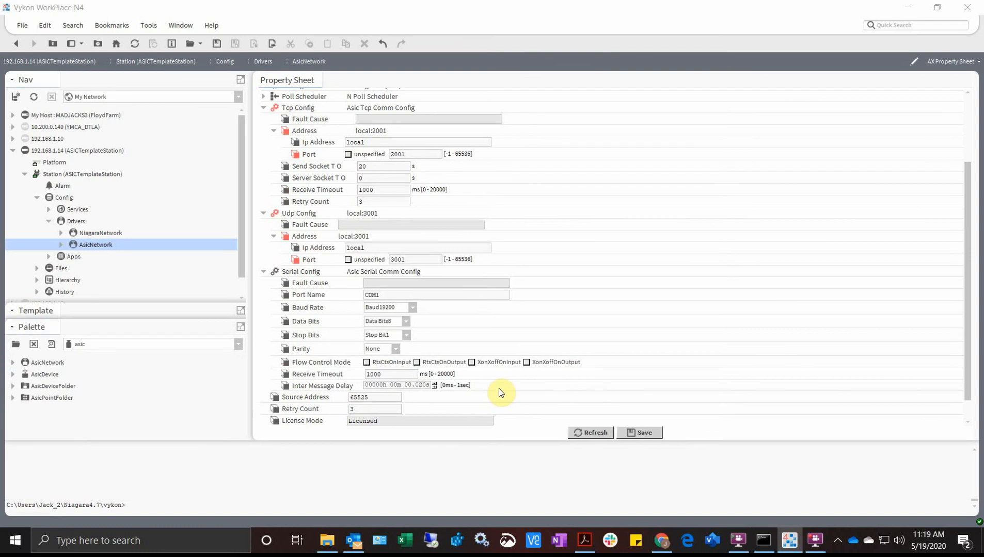
left_click(407, 336)
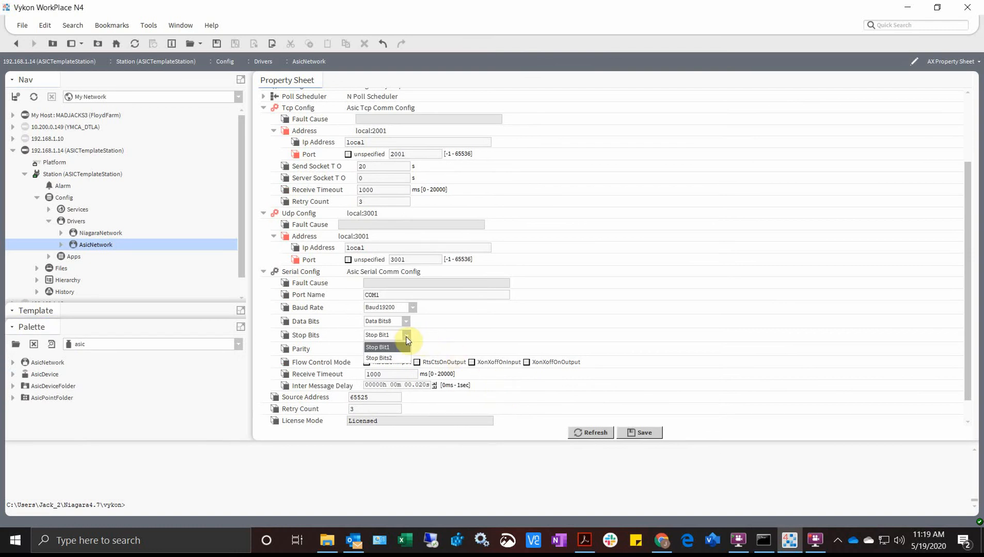
left_click(392, 357)
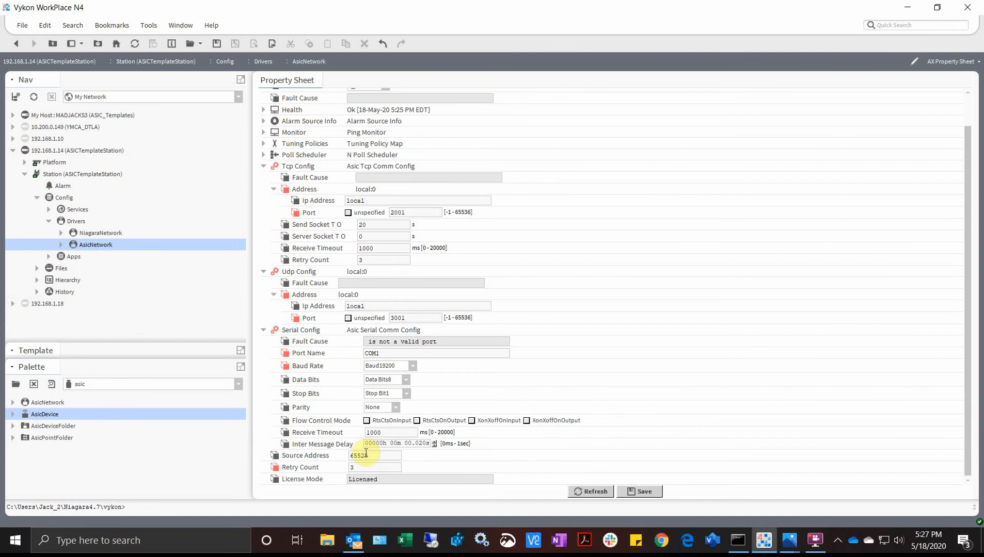
left_click_drag(364, 456, 340, 459)
left_click(400, 479)
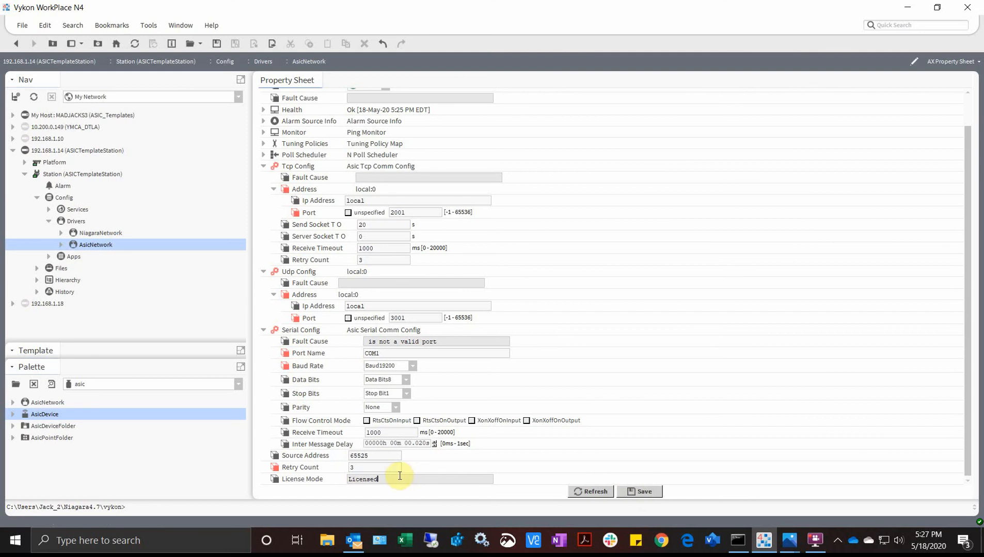
left_click(630, 491)
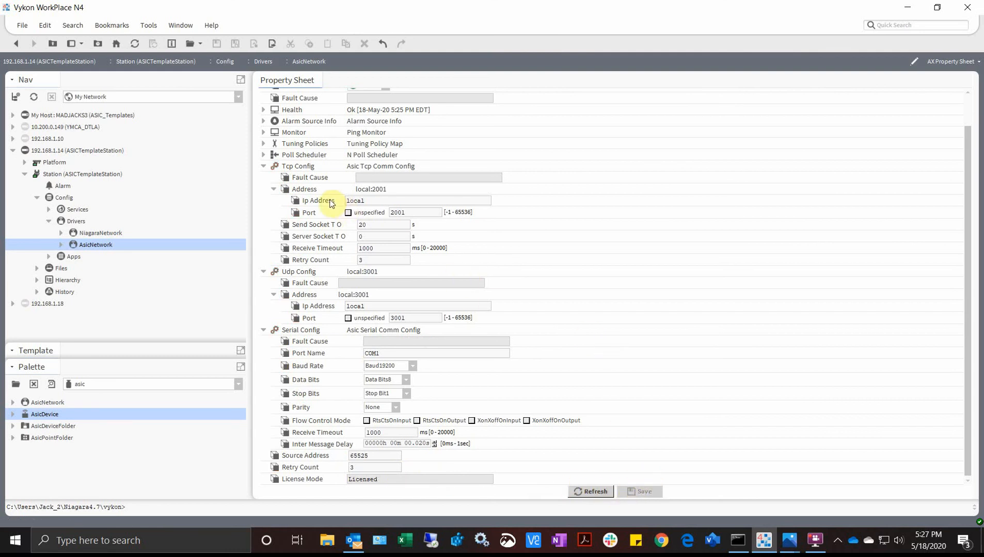
left_click(263, 166)
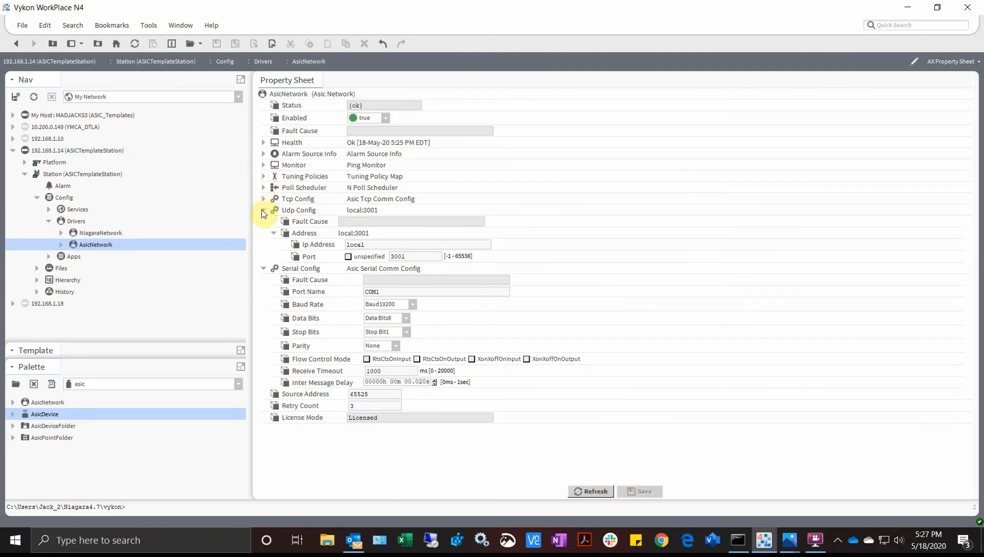
- Collapse Udp and Serial Config, then expand Tuning Policies and Default Policy
left_click(263, 211)
left_click(263, 222)
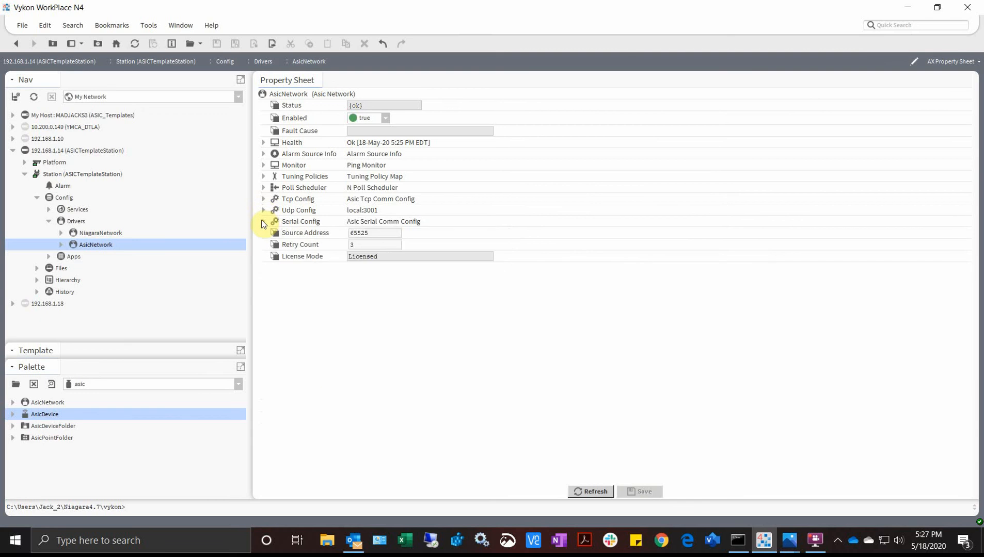
left_click(263, 177)
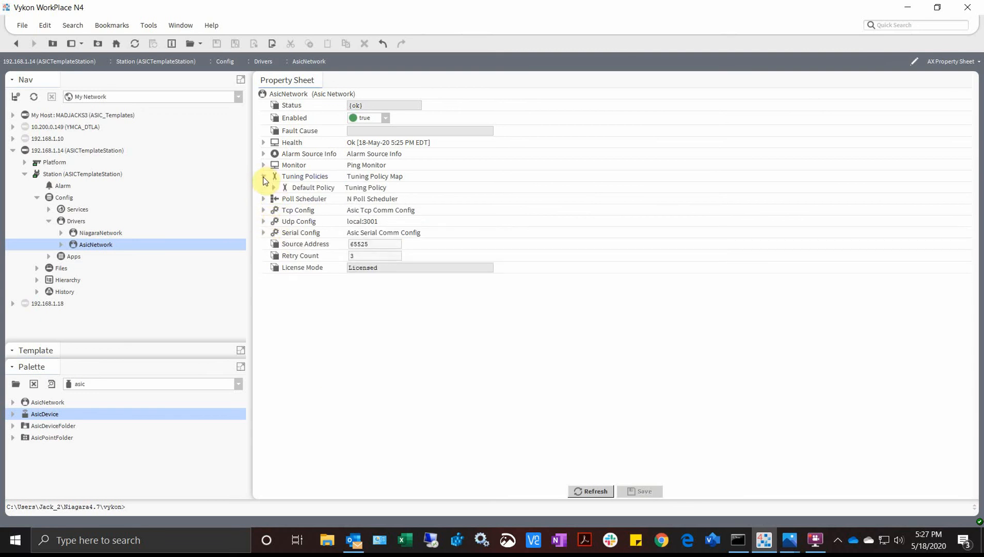
left_click(274, 188)
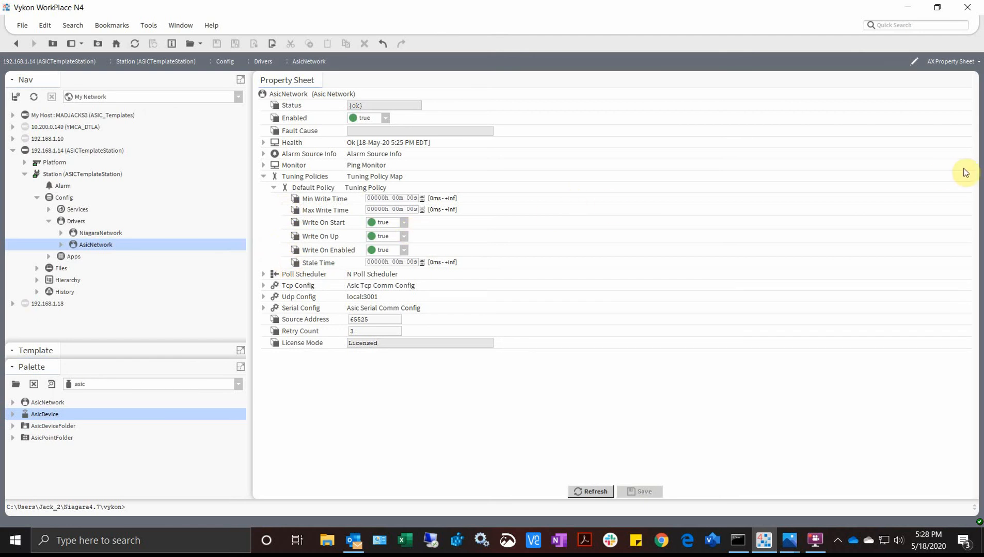
key("alt+Tab")
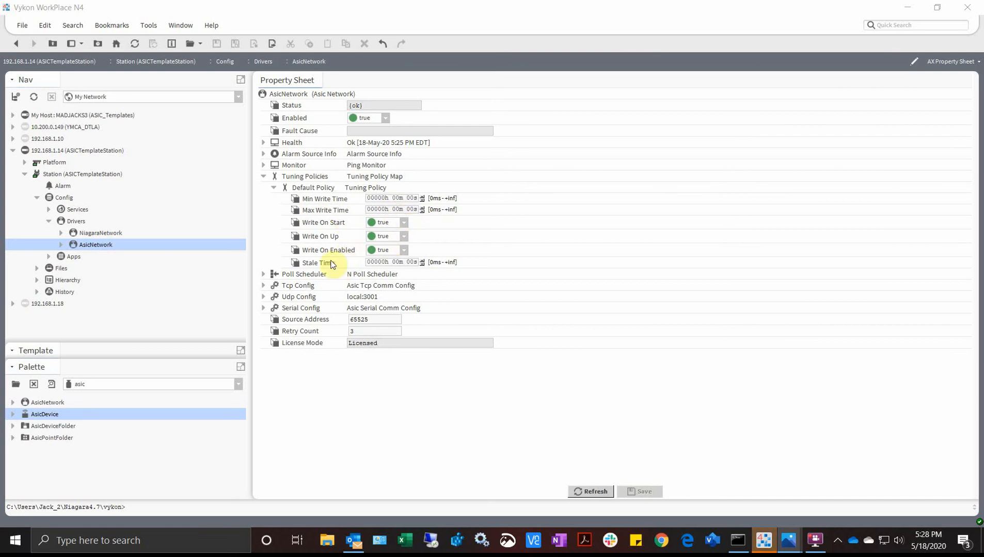
- Duplicate the Default Policy tuning policy from its right-click menu
right_click(301, 190)
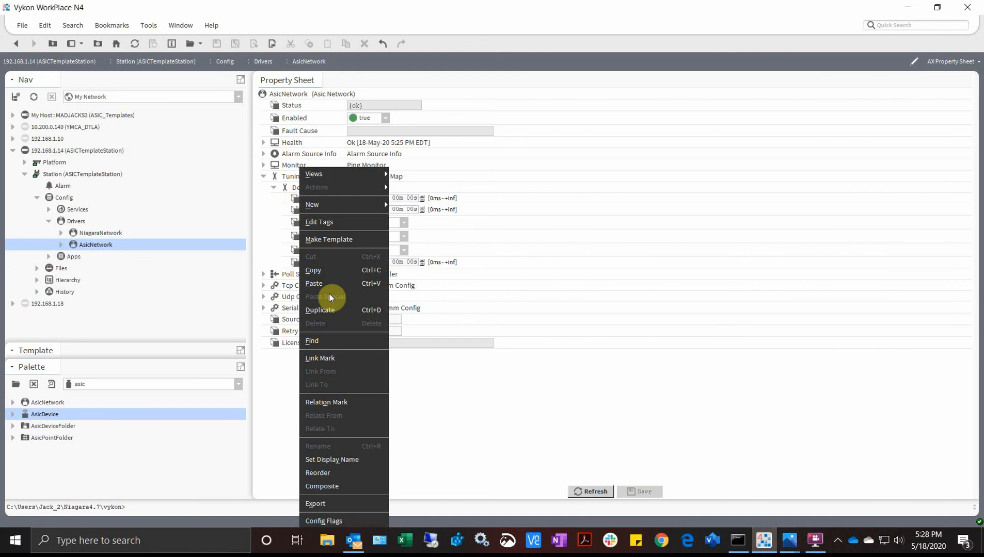
left_click(319, 310)
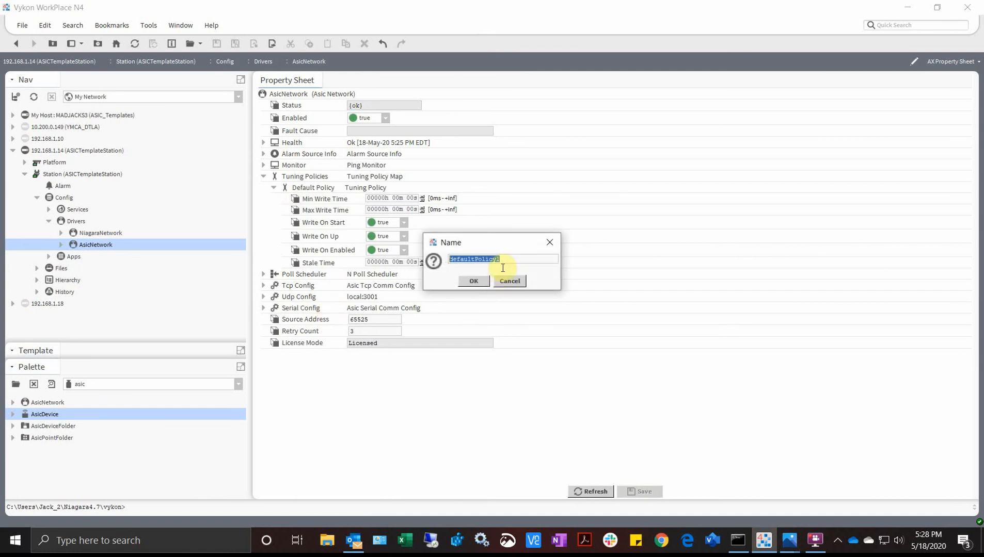
- Name the duplicated policy writePolicy and expand its settings
type("writePolicy")
key("Return")
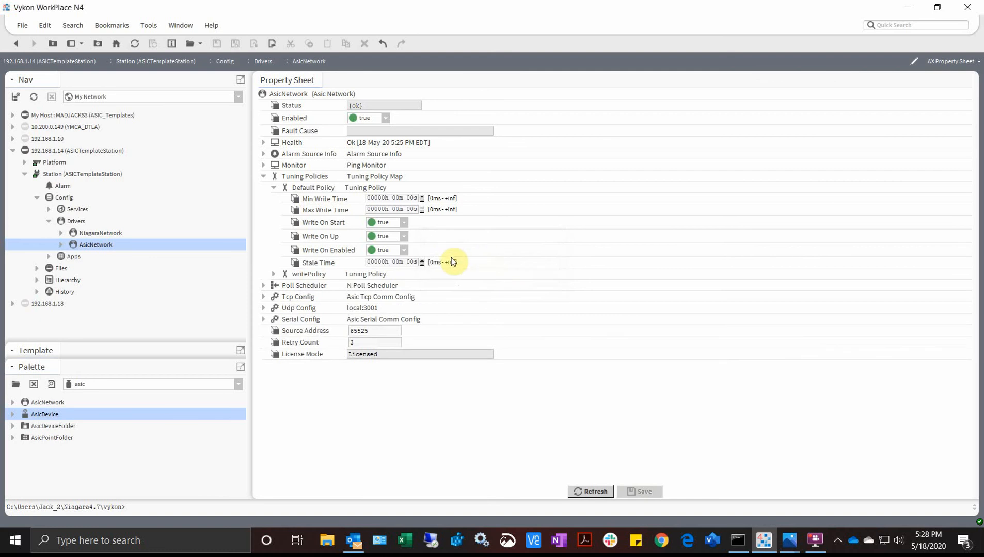
left_click(274, 275)
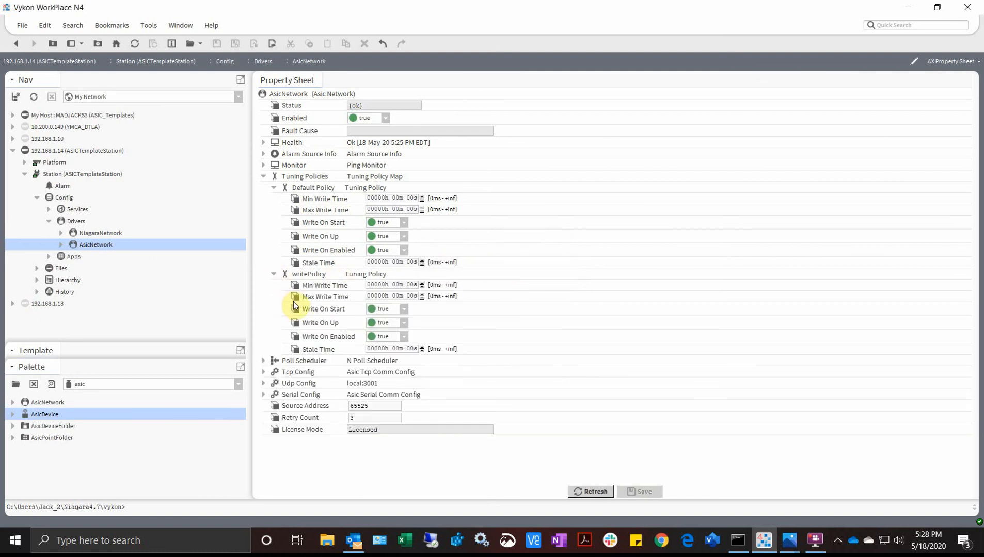
- Set writePolicy's write times to 5 and 10 minutes, edit its Stale Time, and save
left_click(395, 297)
type("5")
type("10")
left_click(395, 284)
left_click(395, 350)
left_click(627, 490)
left_click(273, 275)
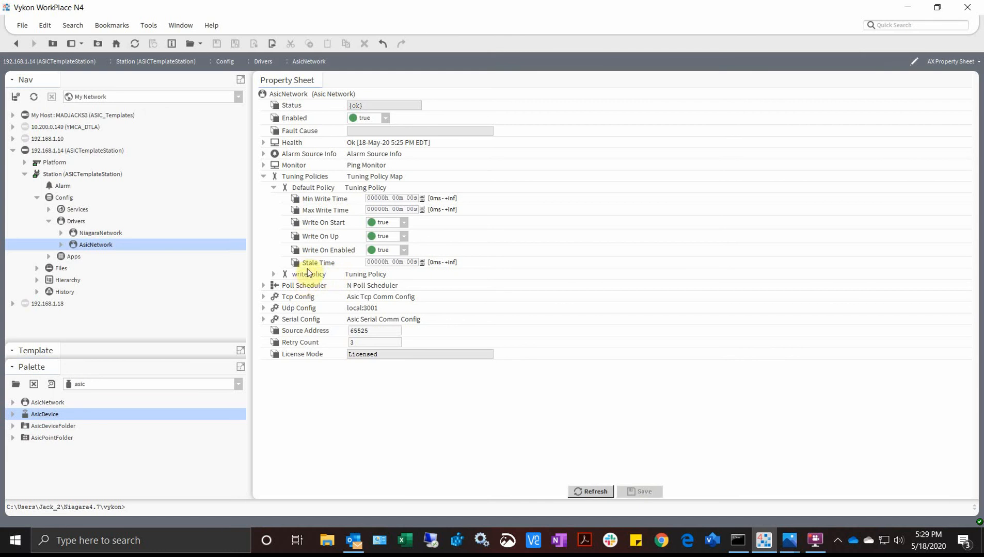
- Review writePolicy's 5, 10 and 15-minute times, then fold away writePolicy and Tuning Policies
left_click(274, 188)
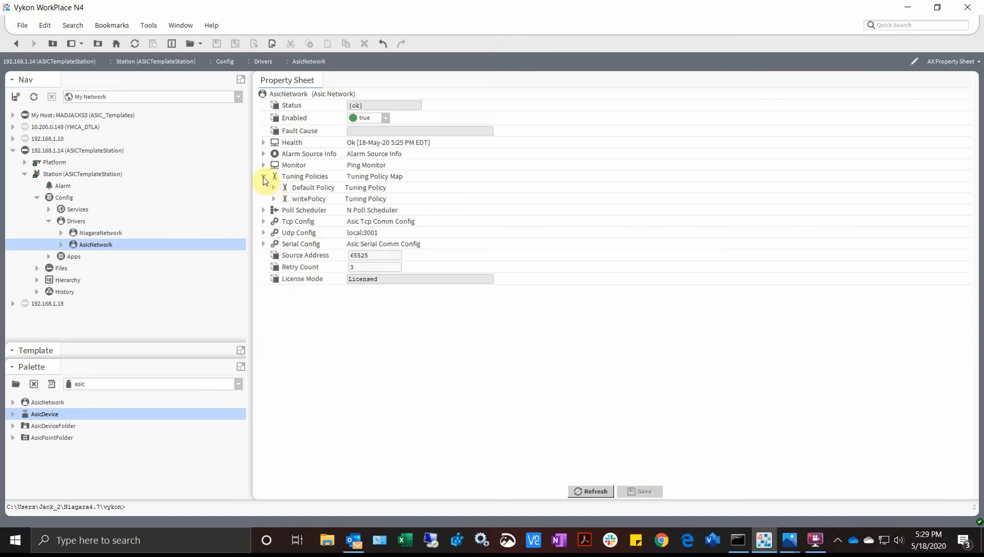
left_click(263, 178)
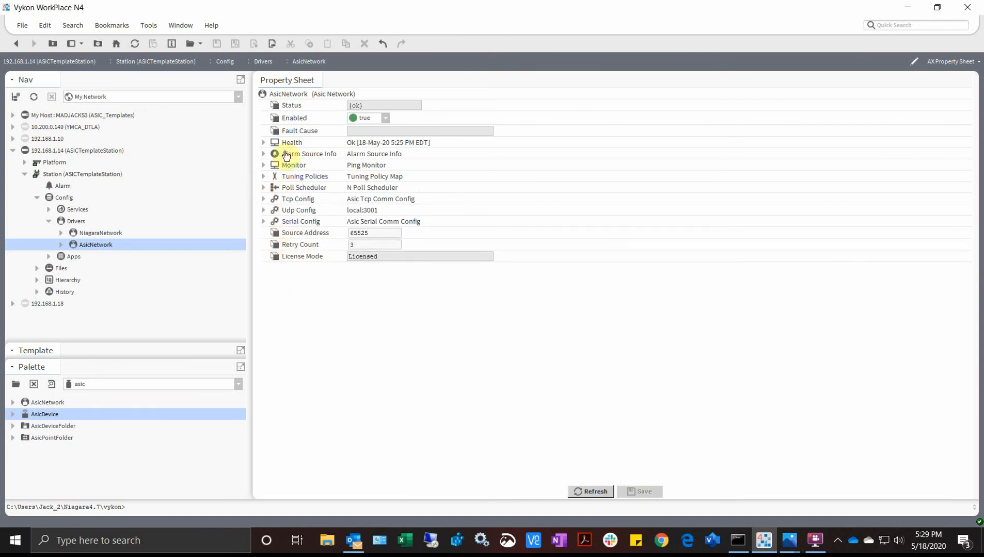
left_click(264, 177)
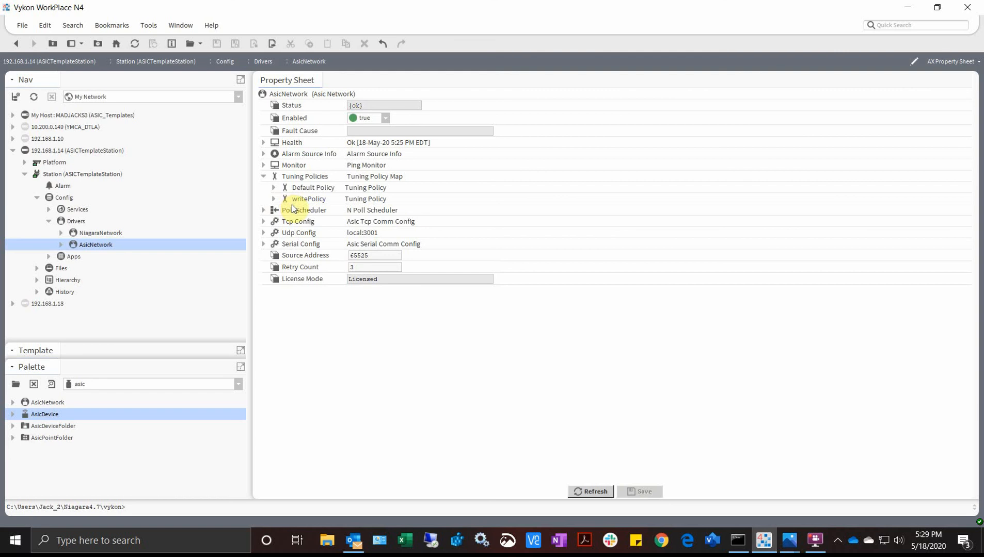
left_click(263, 177)
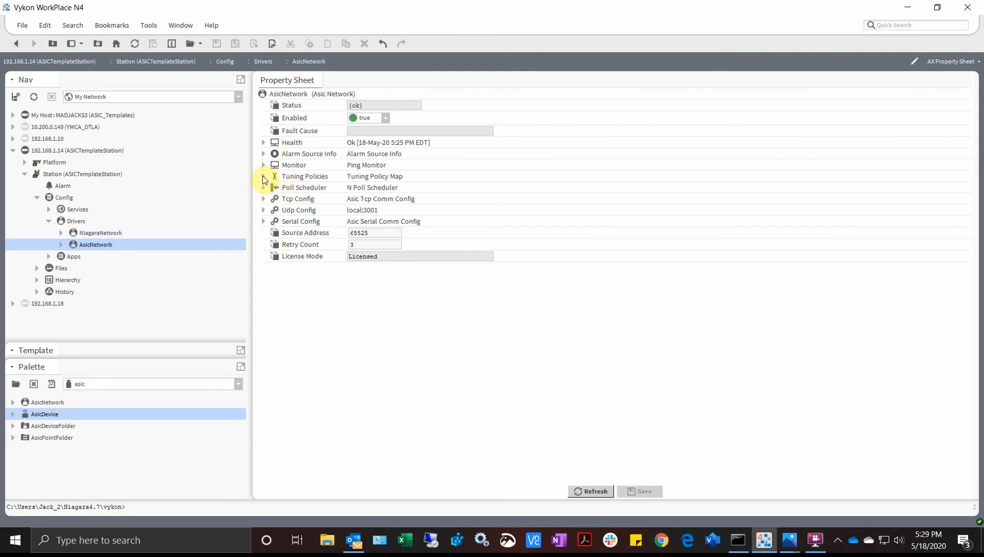
left_click(263, 177)
left_click(273, 200)
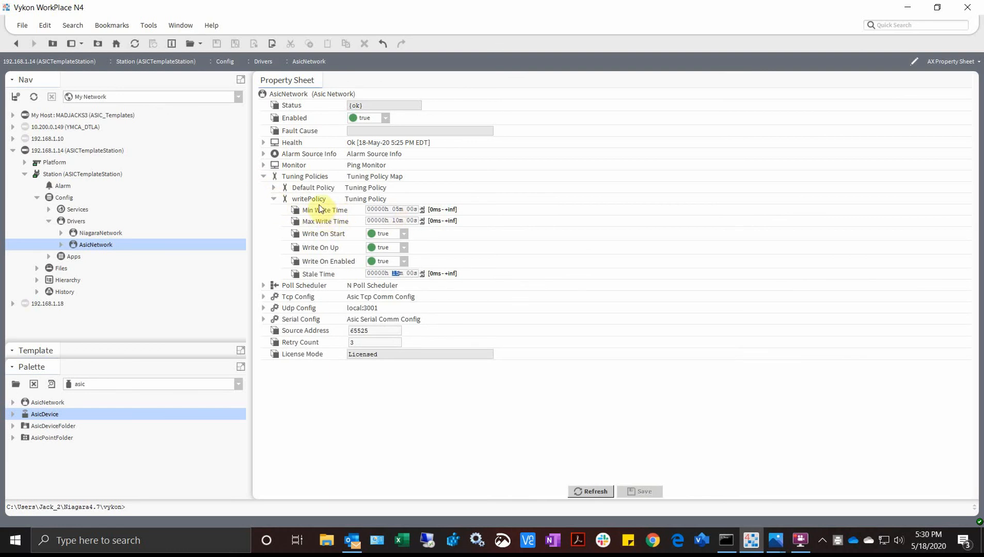
left_click(210, 26)
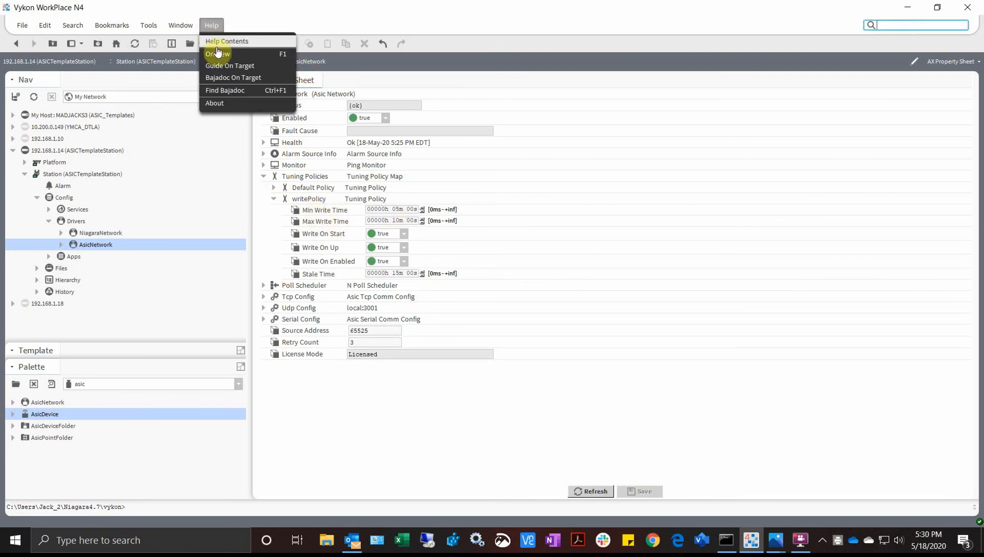
left_click(431, 404)
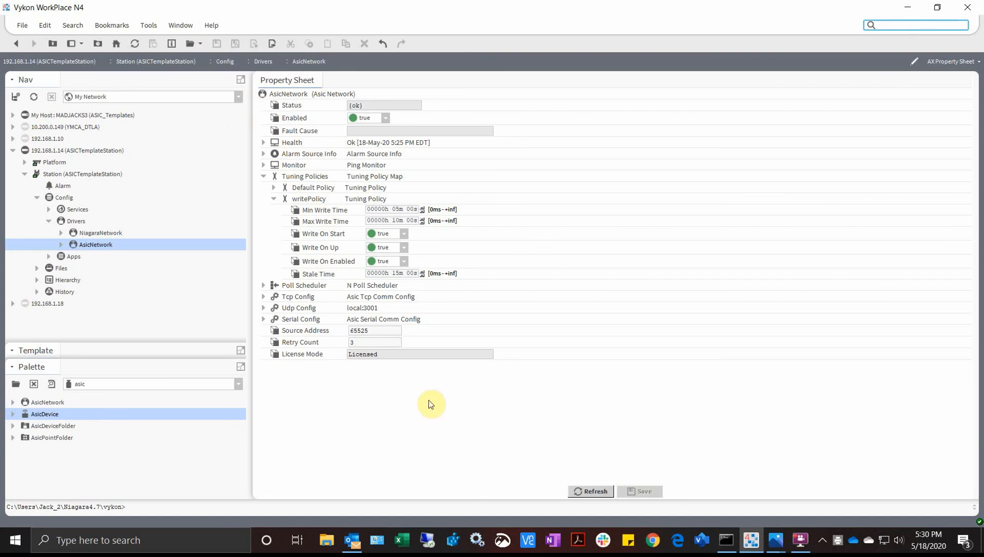
left_click(273, 200)
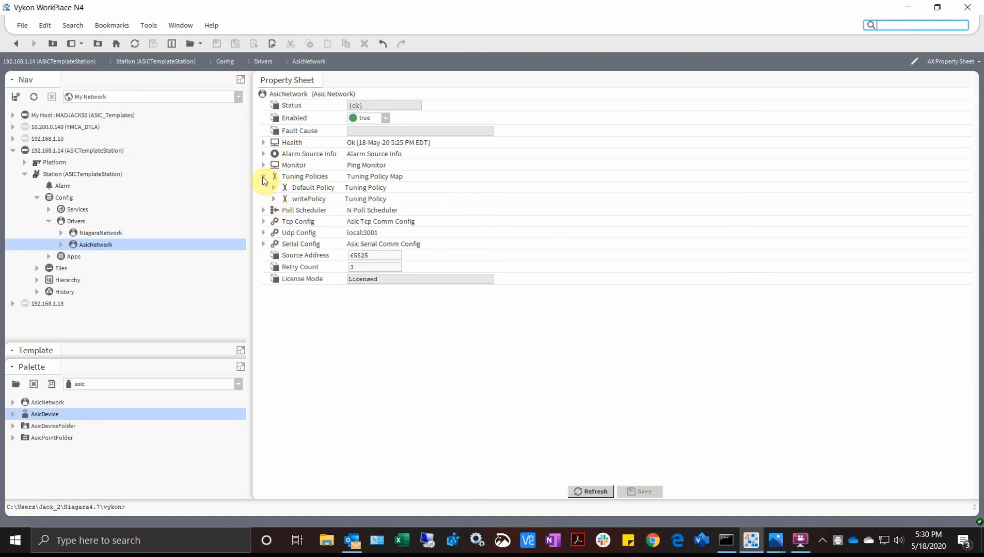
left_click(264, 178)
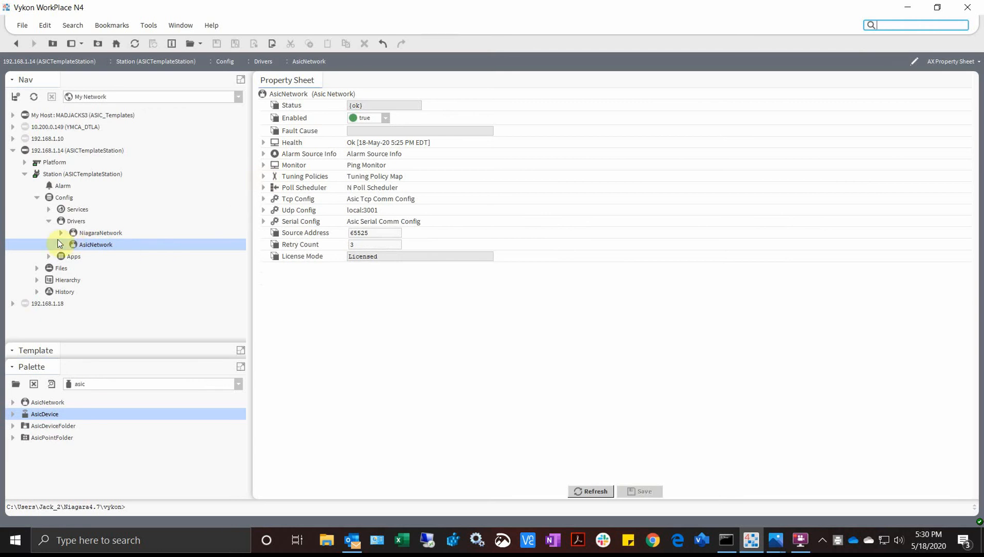
- Add one new Asic Vav Device from AsicNetwork's device manager
double_click(87, 245)
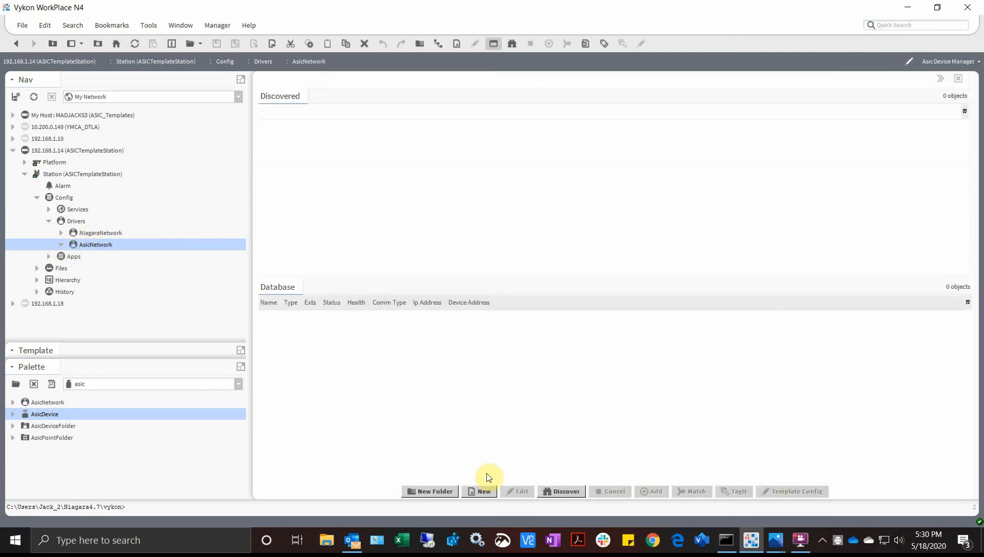
left_click(485, 493)
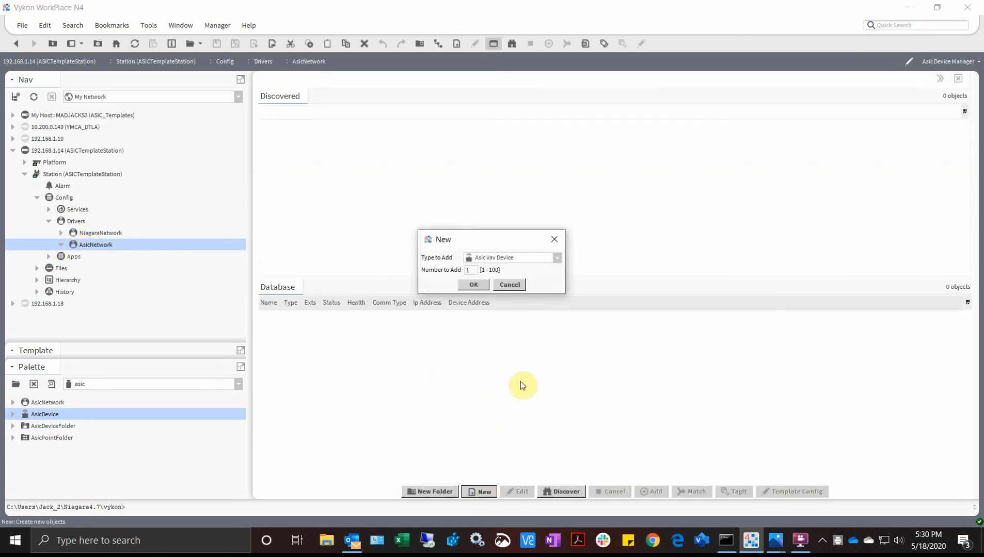
left_click(556, 259)
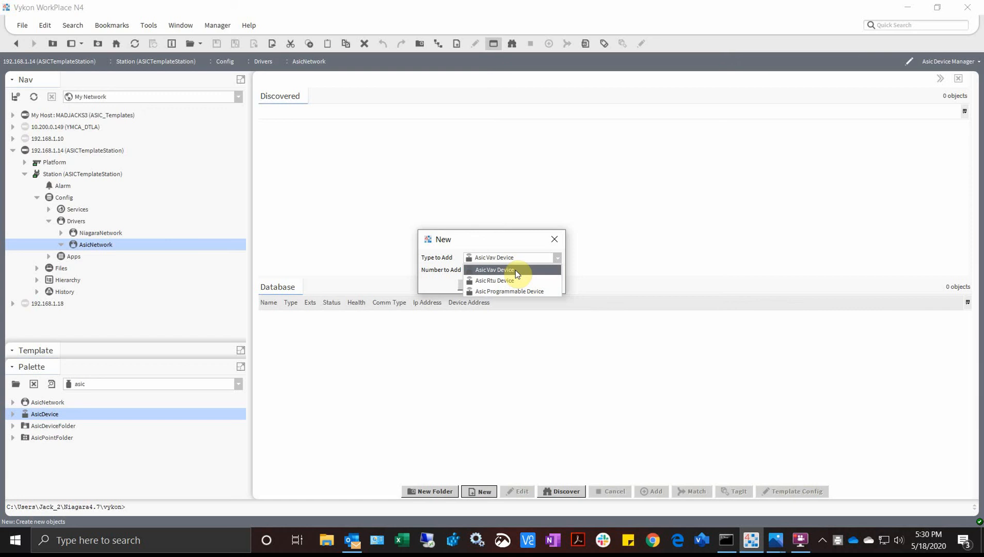
left_click(515, 270)
left_click(471, 285)
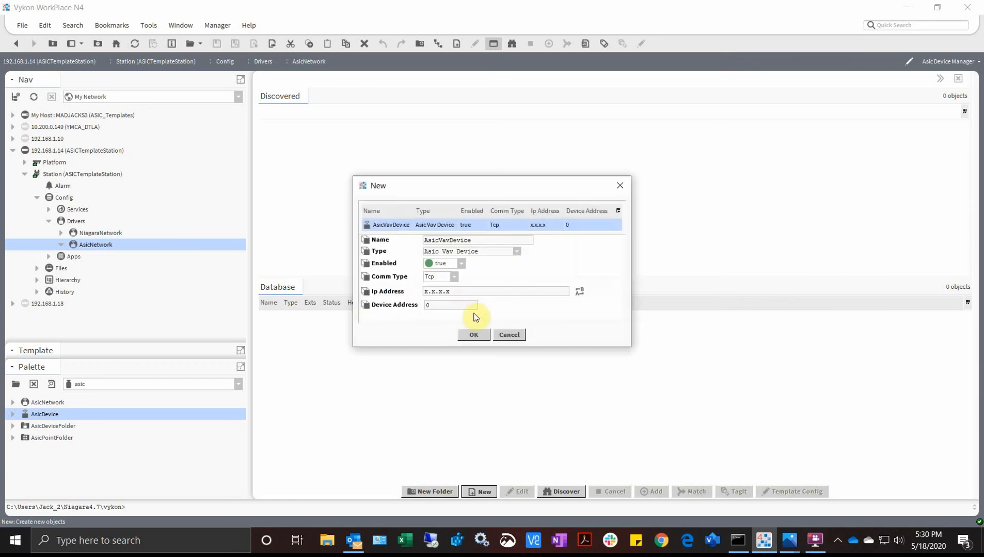
- Give the new device Serial comms, device address 16001 and name VAV, and create it
left_click(453, 280)
left_click(446, 296)
key("Tab")
key("Tab")
type("16")
left_click_drag(485, 241, 403, 227)
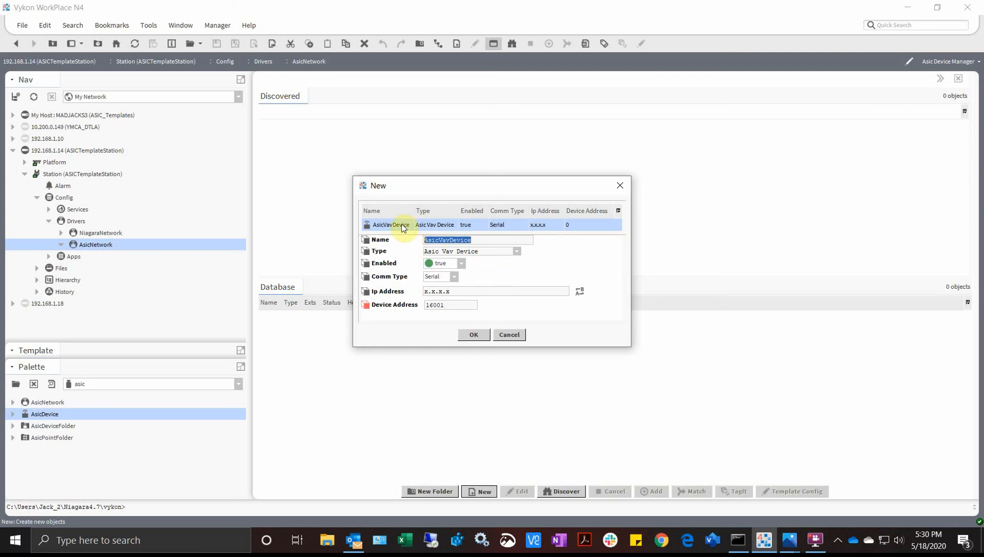
type("VAV1")
left_click(483, 334)
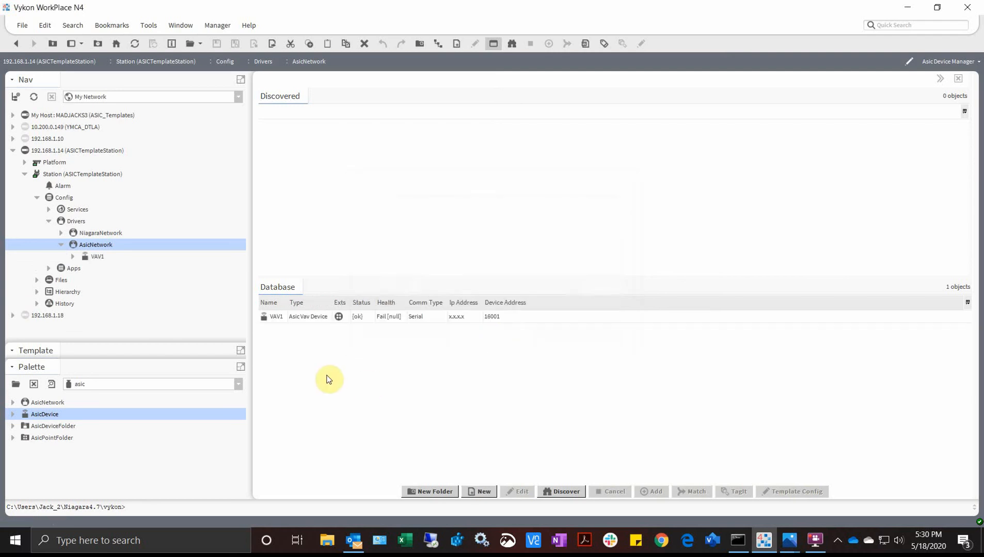
- Open VAV1's Asic Point Manager and discover its 373 available points
left_click(281, 316)
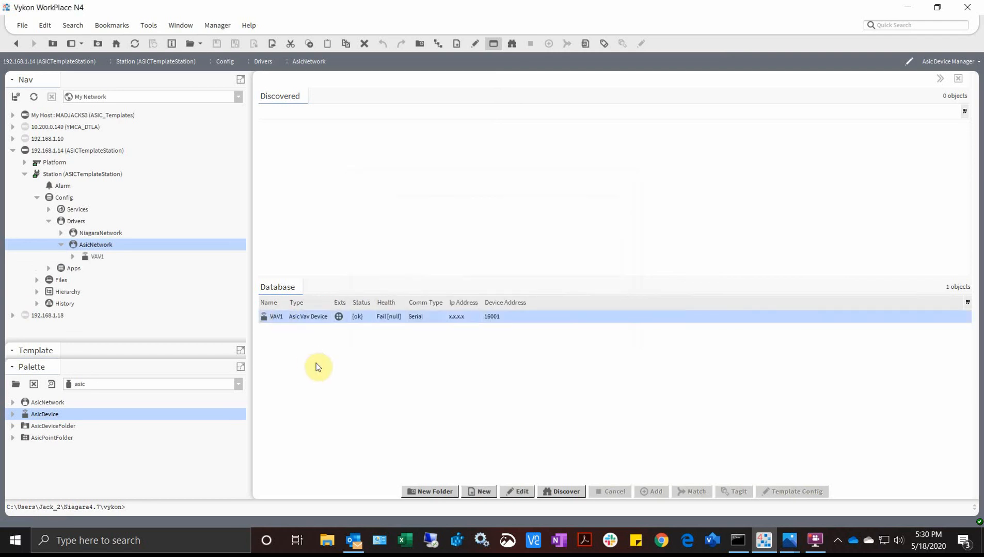
left_click(73, 257)
double_click(106, 281)
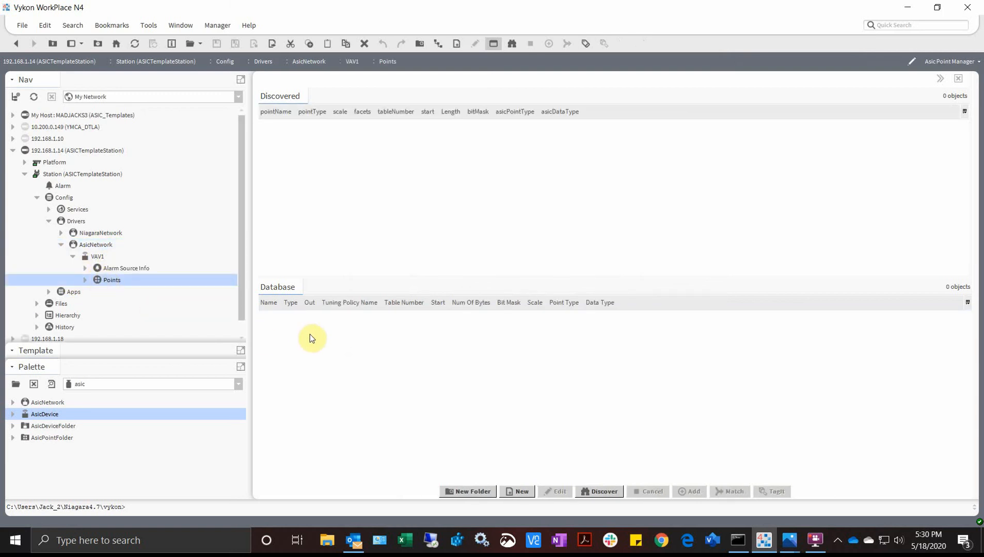
left_click(92, 245)
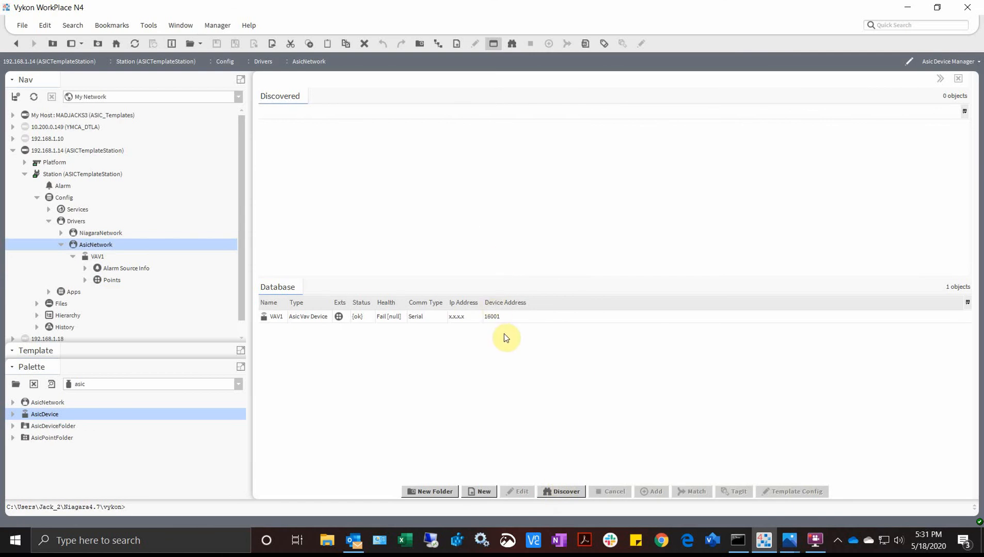
double_click(108, 280)
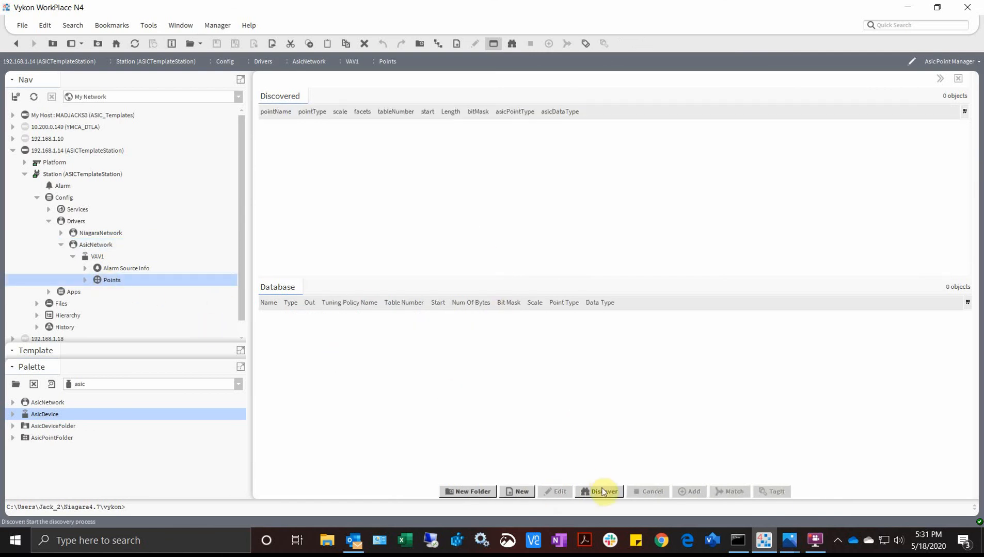
left_click(602, 492)
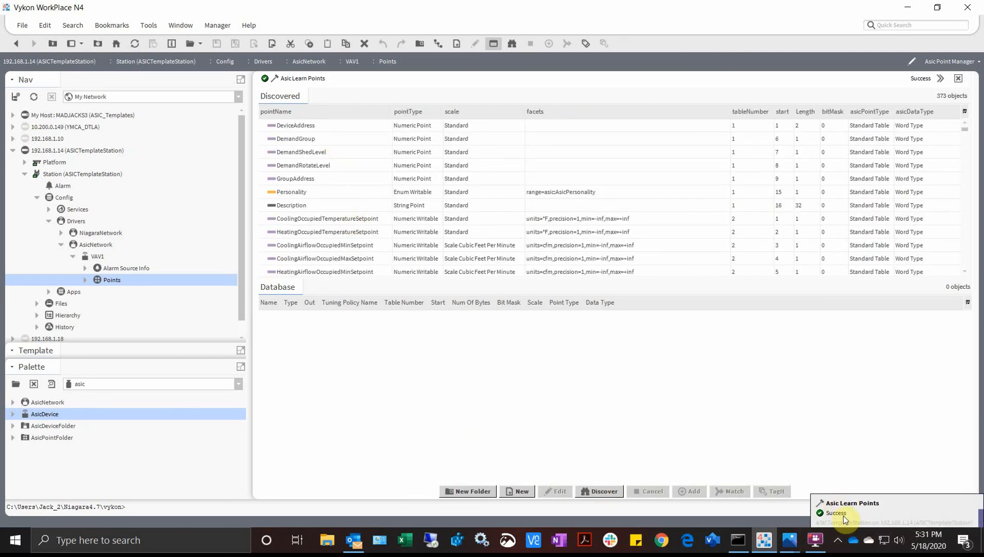
- Select the discovered points from DeviceAddress through ThrottleRange, IntegralTime and the heating setpoints
left_click(303, 126)
scroll(335, 184, "down", 2)
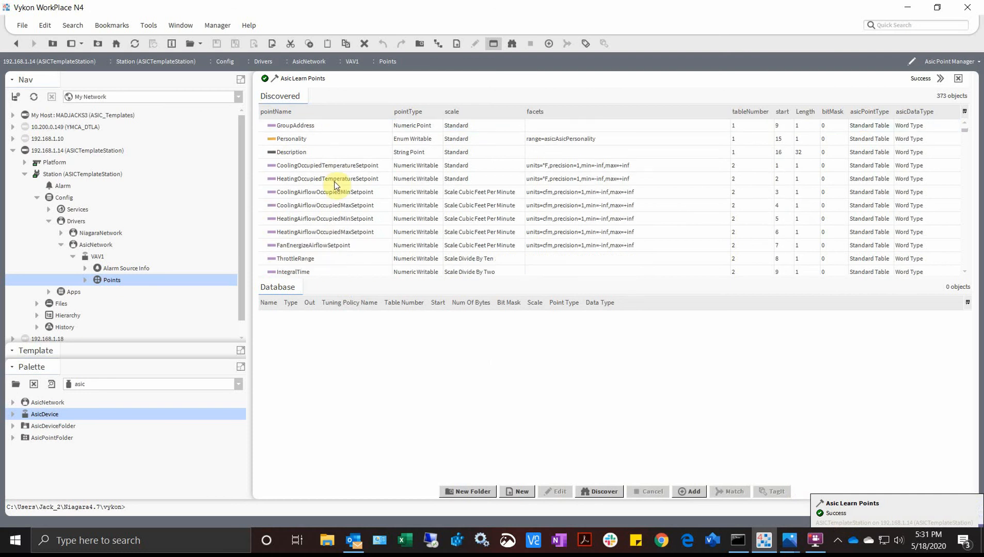
left_click(343, 235, "shift")
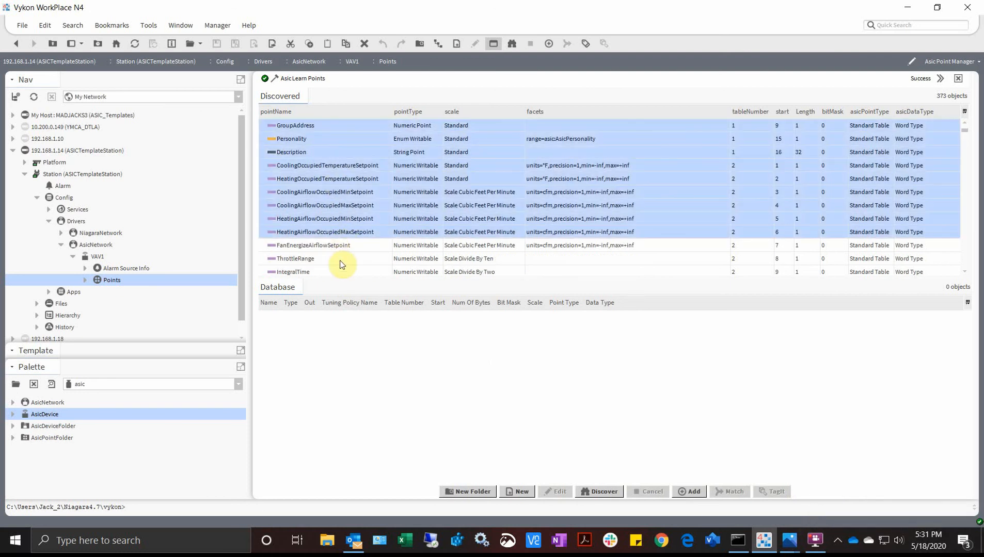
left_click(333, 259, "ctrl")
left_click(329, 272, "ctrl")
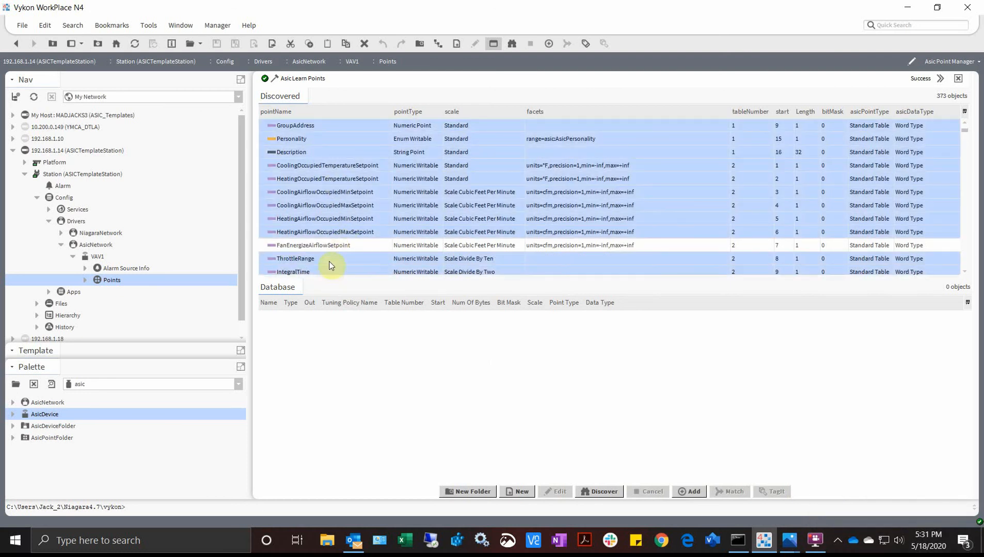
scroll(330, 256, "down", 3)
left_click(326, 232, "ctrl")
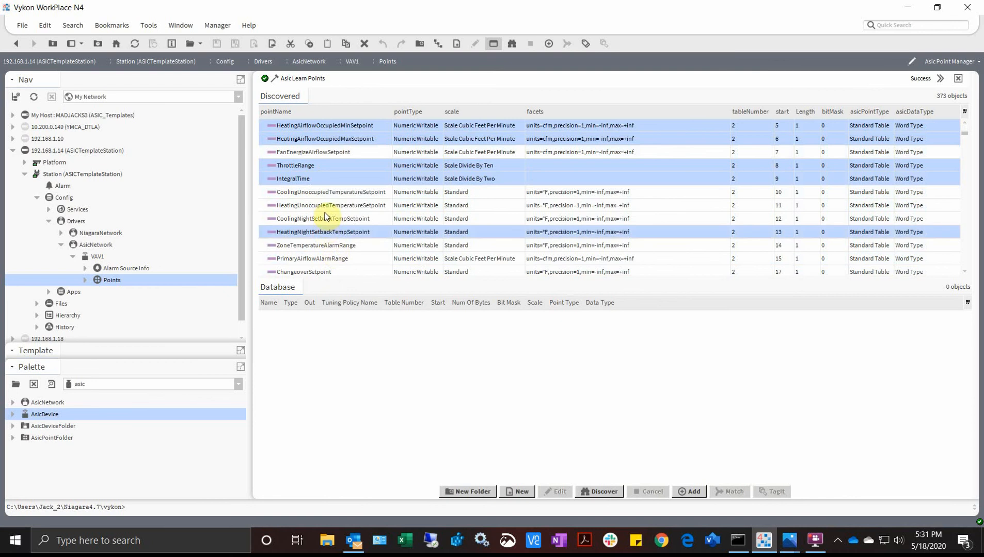
left_click(331, 206, "ctrl")
scroll(332, 258, "down", 1)
scroll(333, 259, "down", 1)
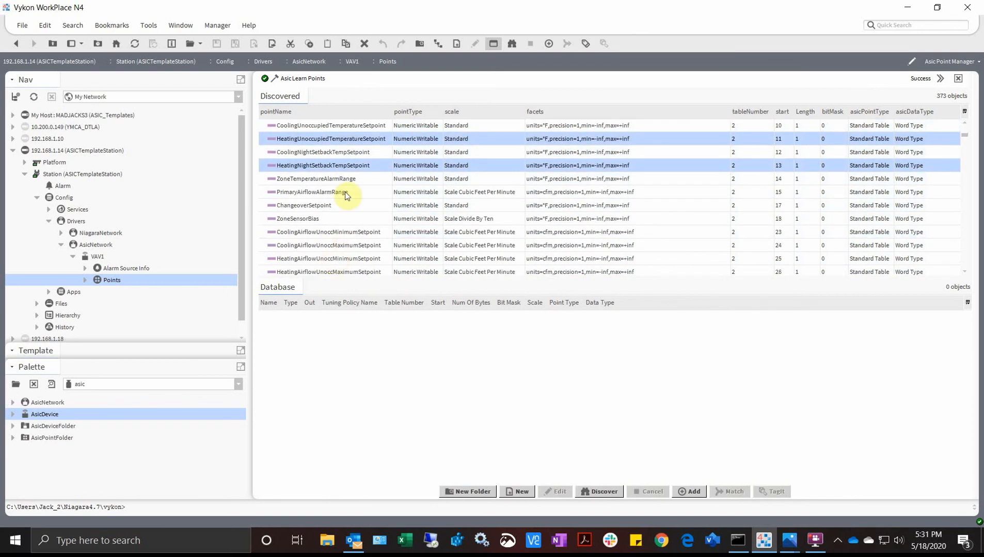
- Add the 17 selected points to VAV1's database, reviewing entries like Personality before confirming
left_click_drag(330, 165, 338, 344)
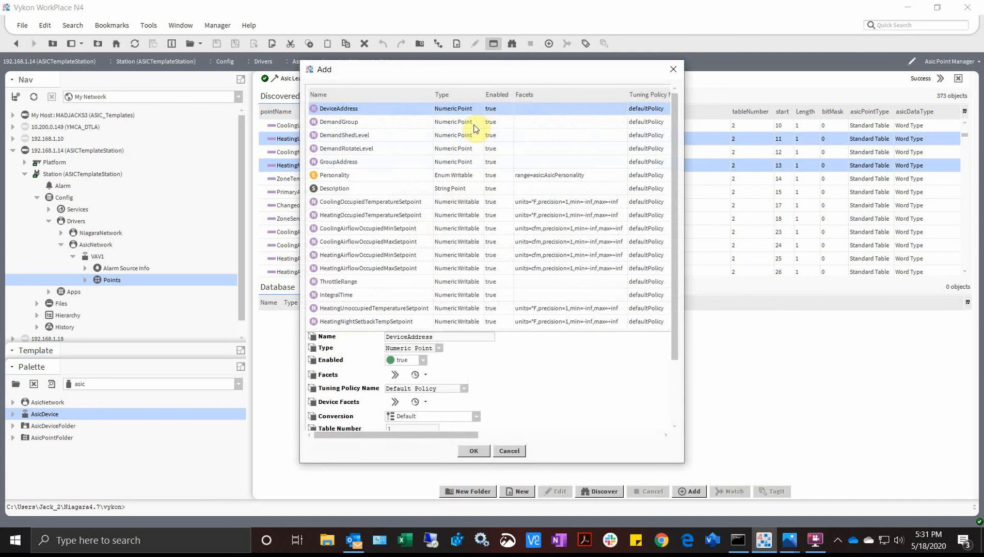
left_click(463, 191)
left_click(485, 178)
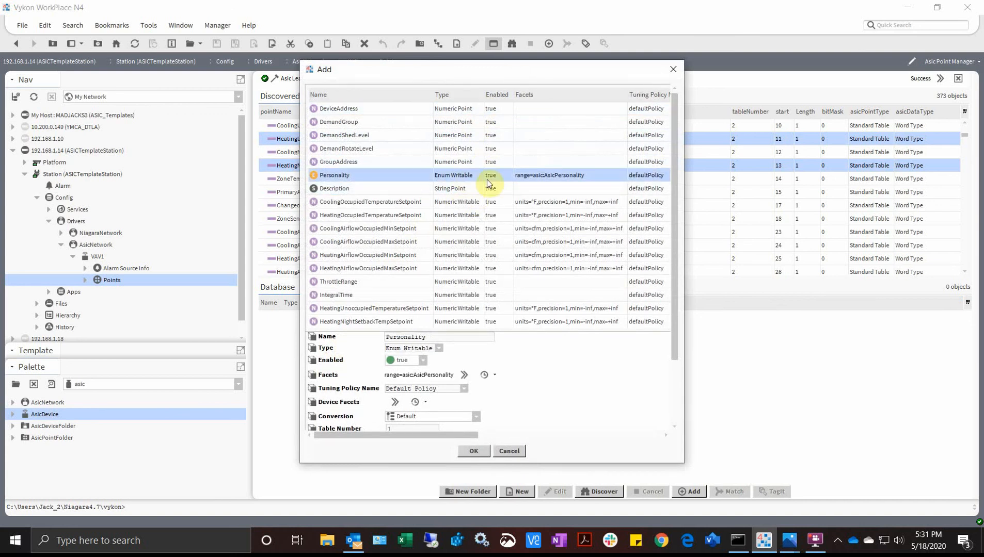
scroll(463, 216, "down", 3)
scroll(462, 216, "up", 1)
left_click(463, 169)
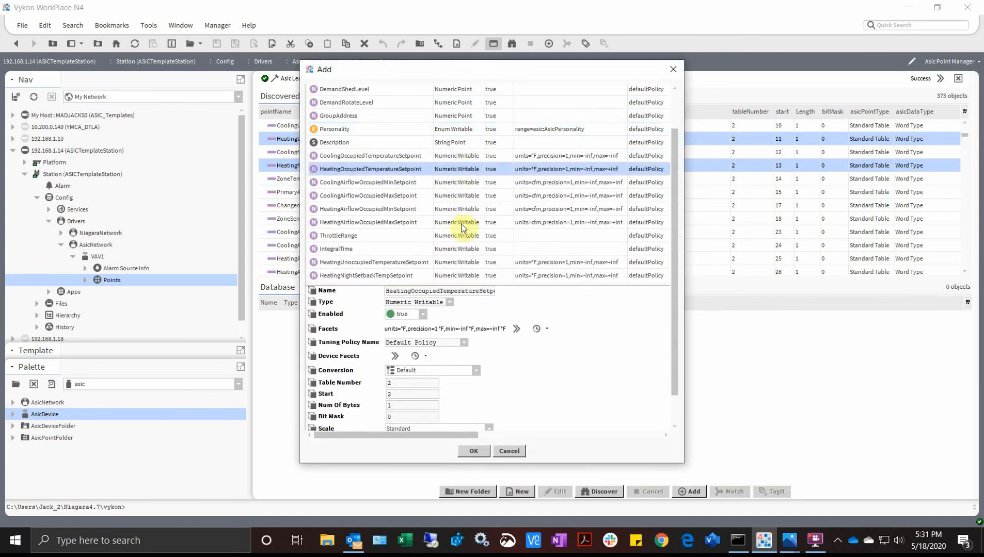
left_click(465, 222)
left_click(468, 103)
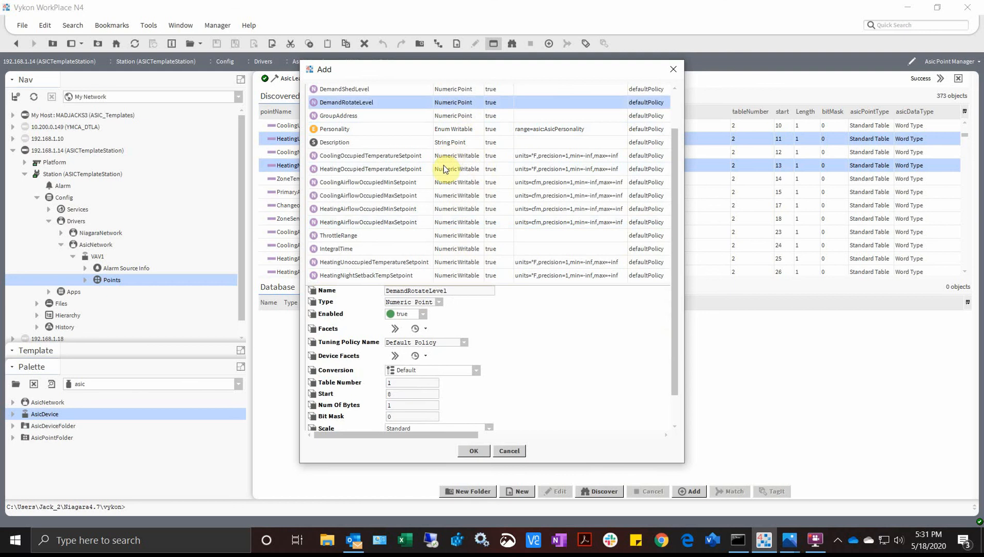
scroll(464, 221, "down", 1)
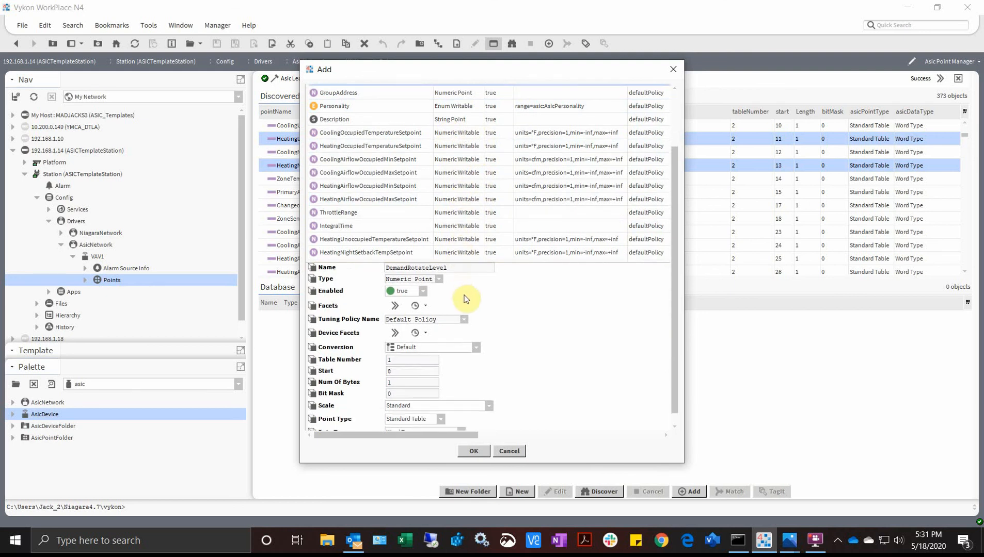
scroll(465, 307, "down", 1)
left_click(466, 189)
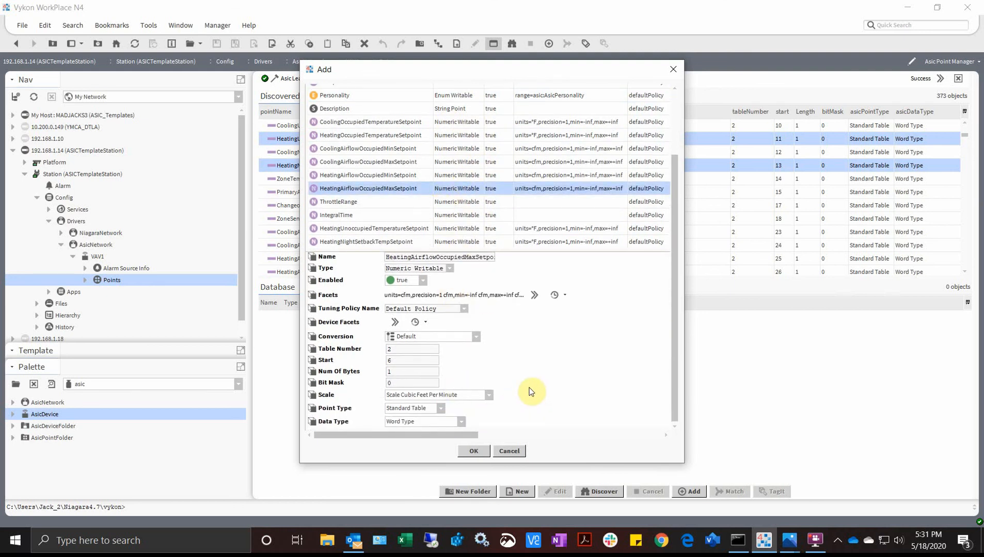
scroll(528, 374, "up", 5)
scroll(529, 374, "down", 5)
left_click(473, 451)
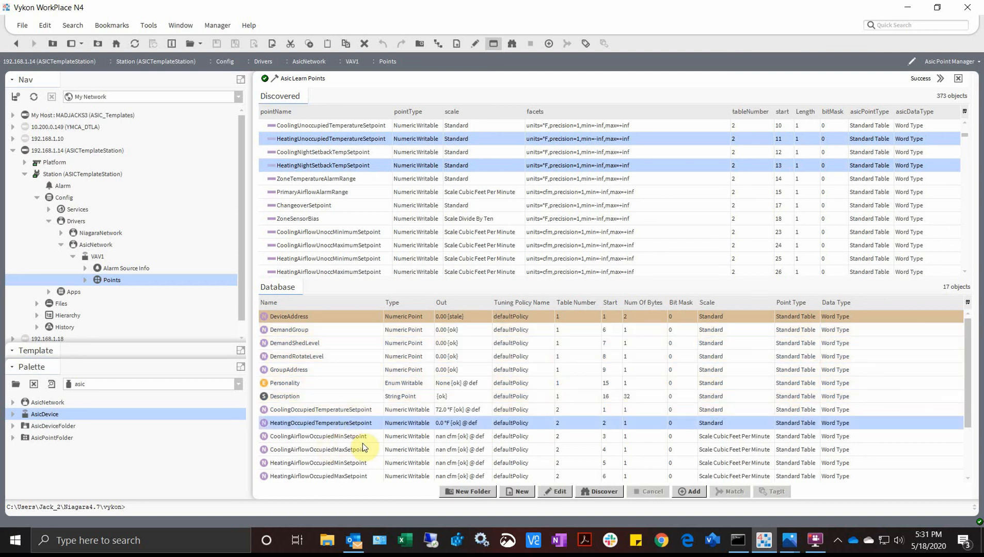
- Check the live values of VAV1's setpoint, DeviceAddress and Personality points
left_click(361, 440)
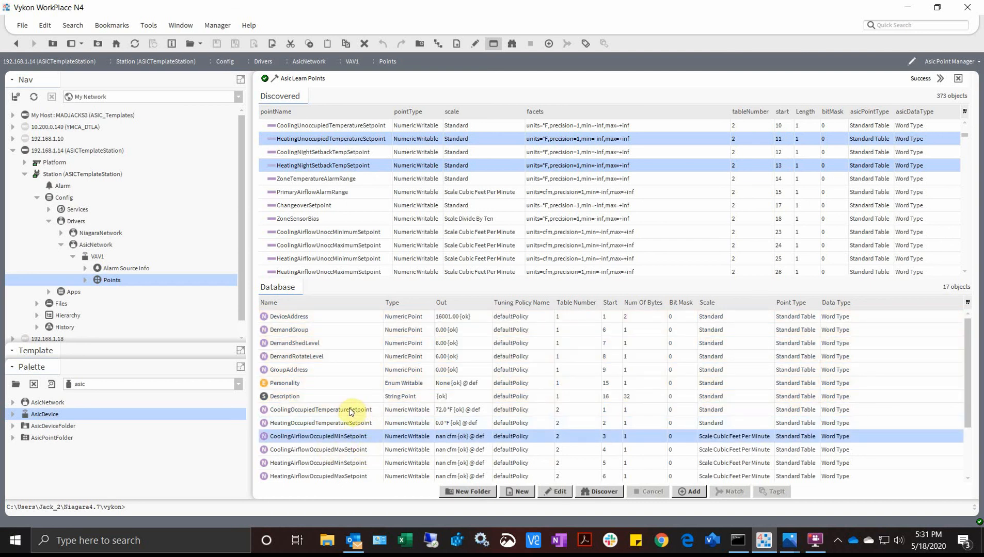
left_click(364, 411)
left_click(345, 425)
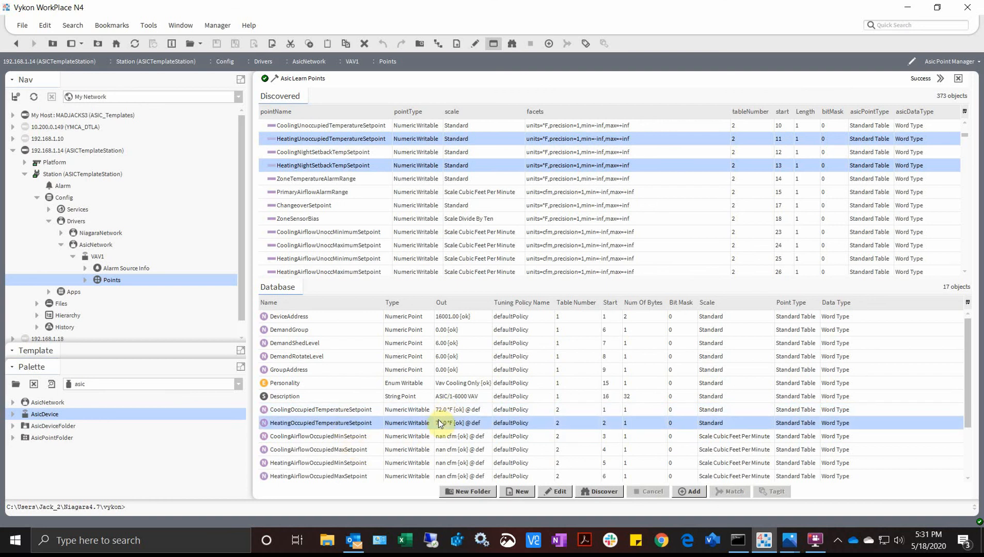
left_click(321, 318)
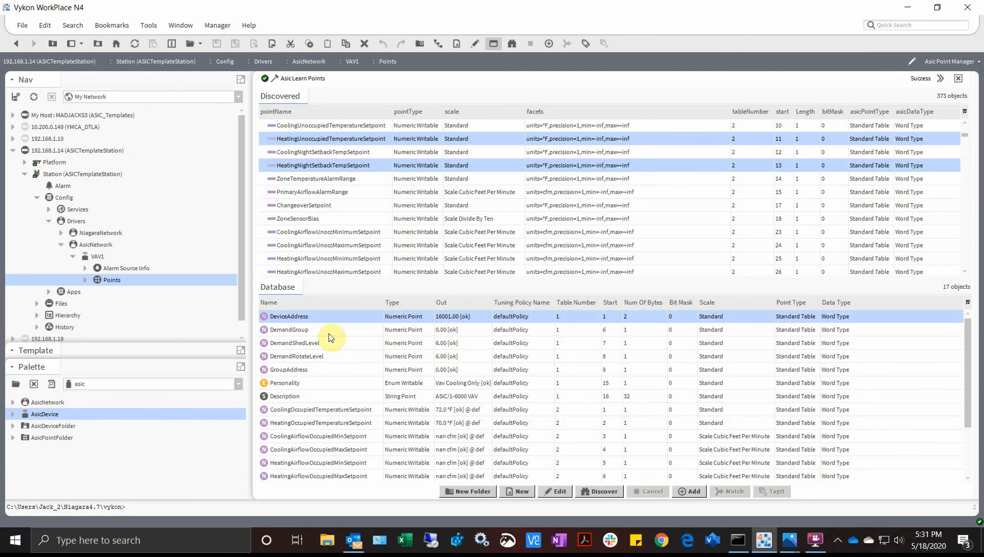
scroll(331, 338, "down", 2)
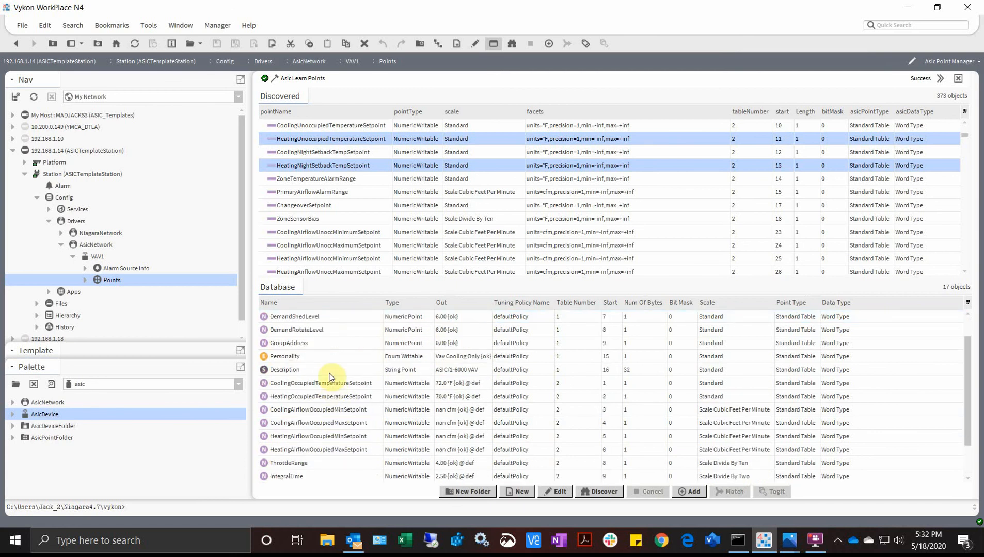
left_click(330, 362)
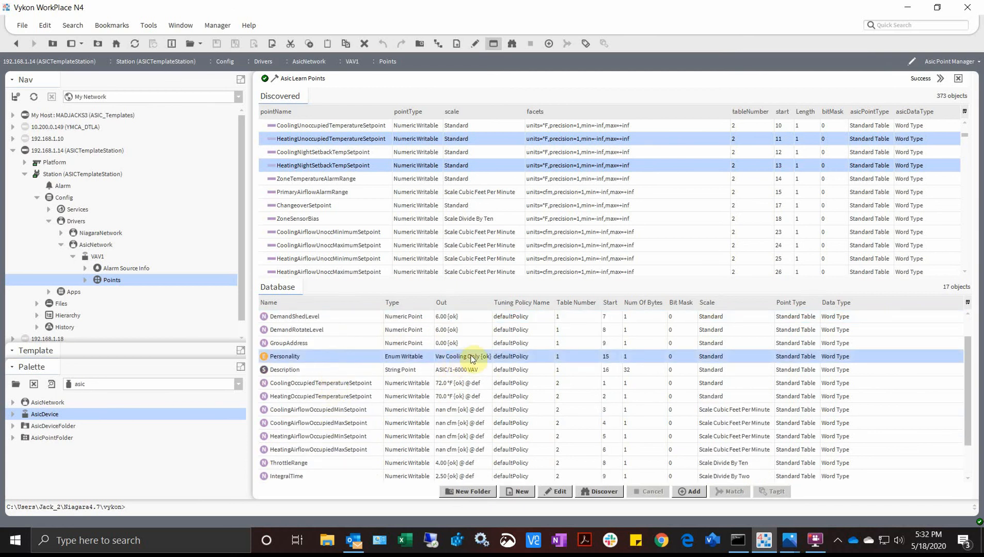
scroll(348, 405, "down", 1)
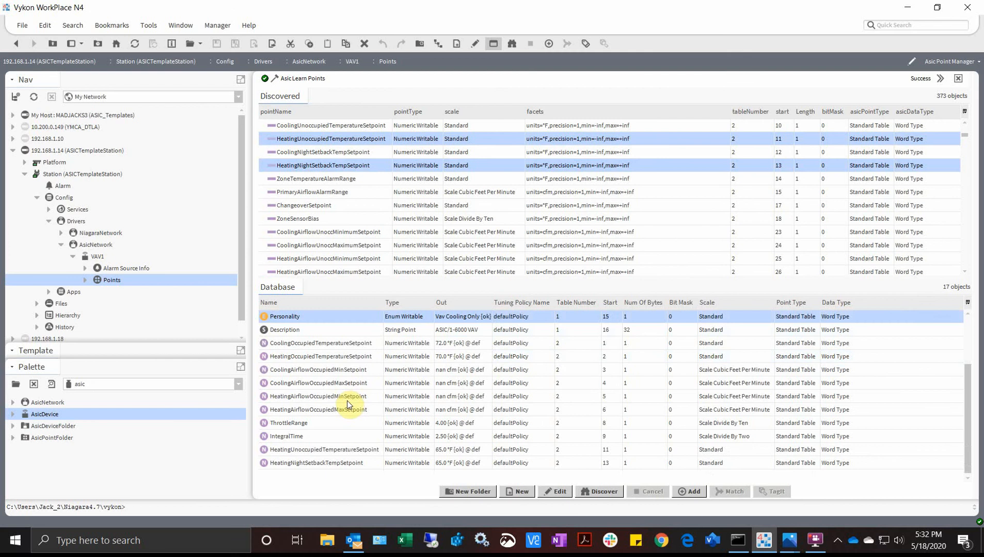
scroll(347, 405, "up", 2)
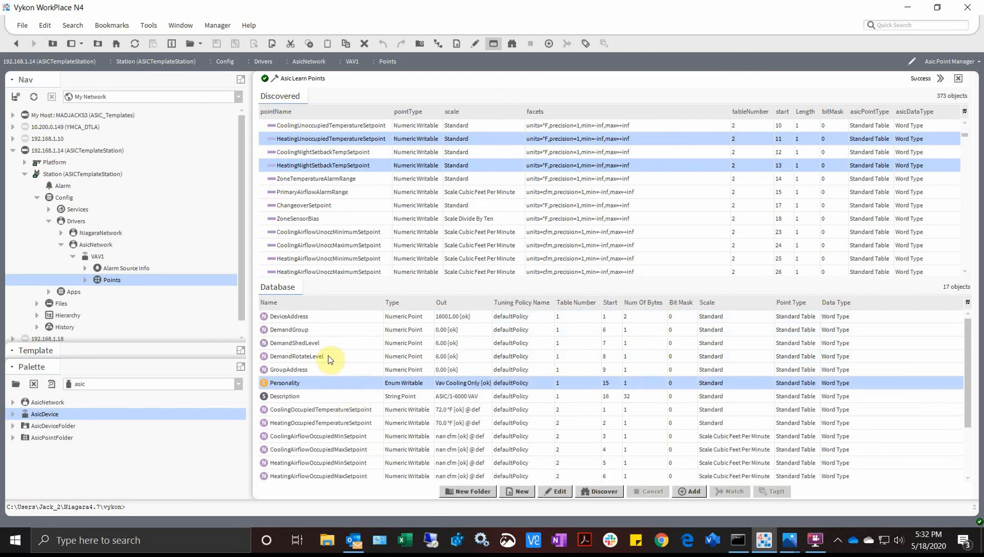
- Expand and collapse VAV1's Points in the Nav tree, then collapse the VAV1 branch
left_click(86, 281)
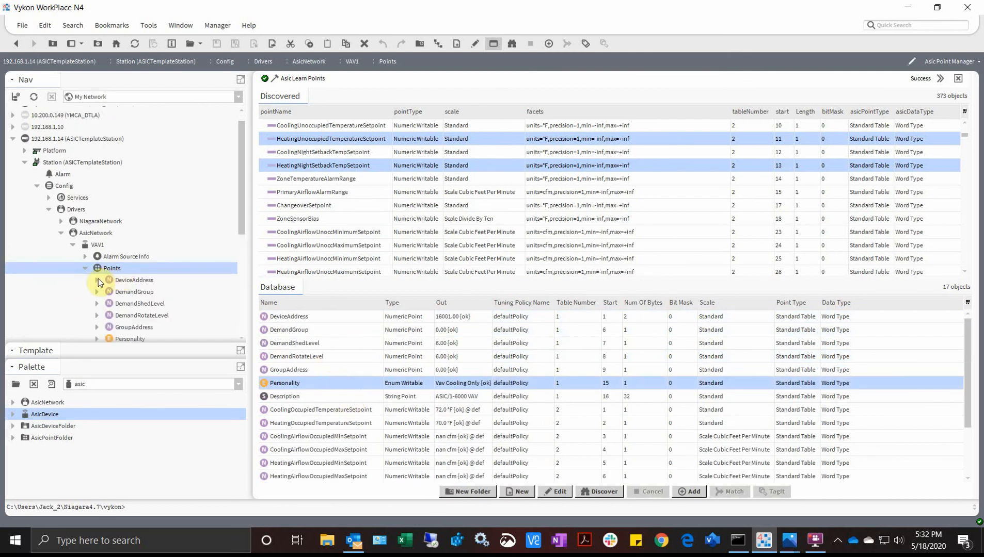
left_click(96, 280)
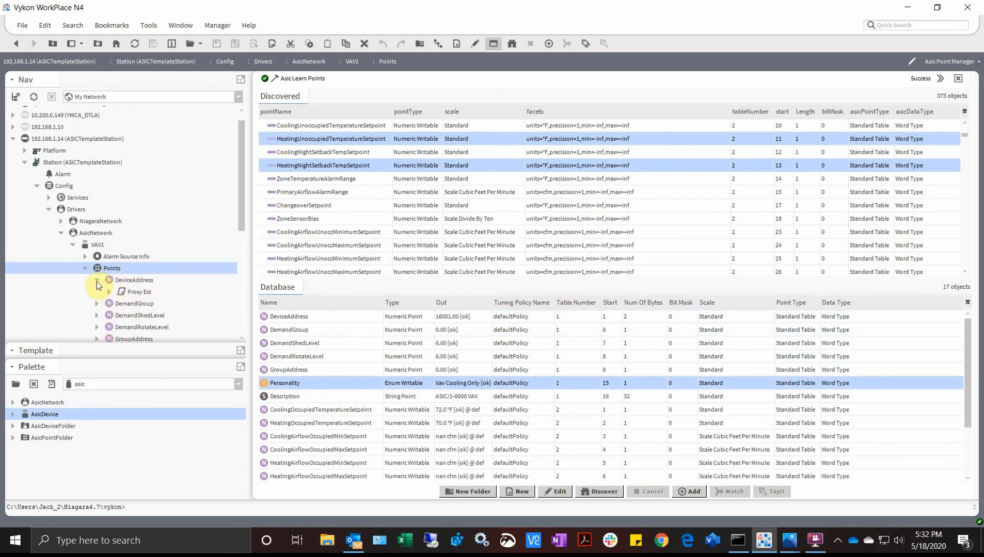
left_click(97, 280)
left_click(86, 268)
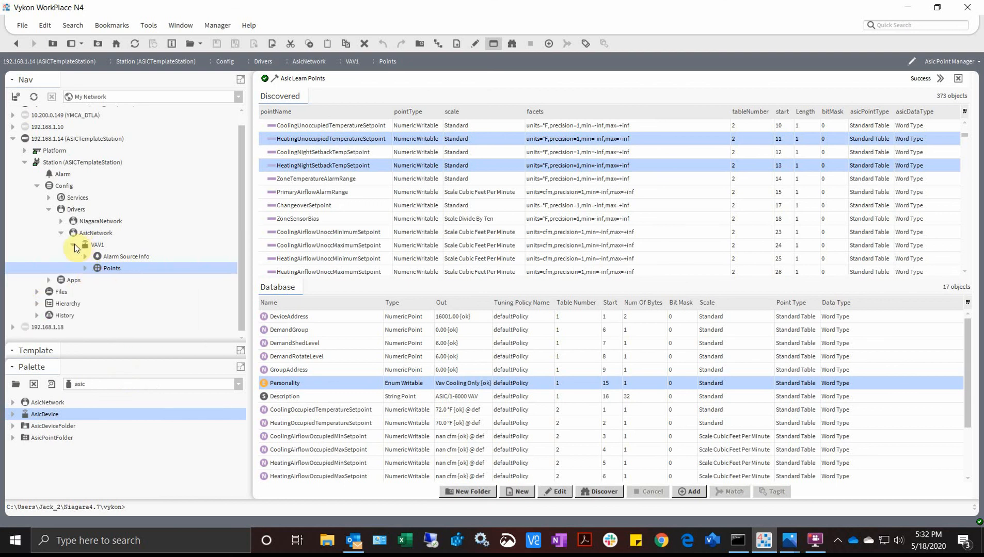
left_click(73, 245)
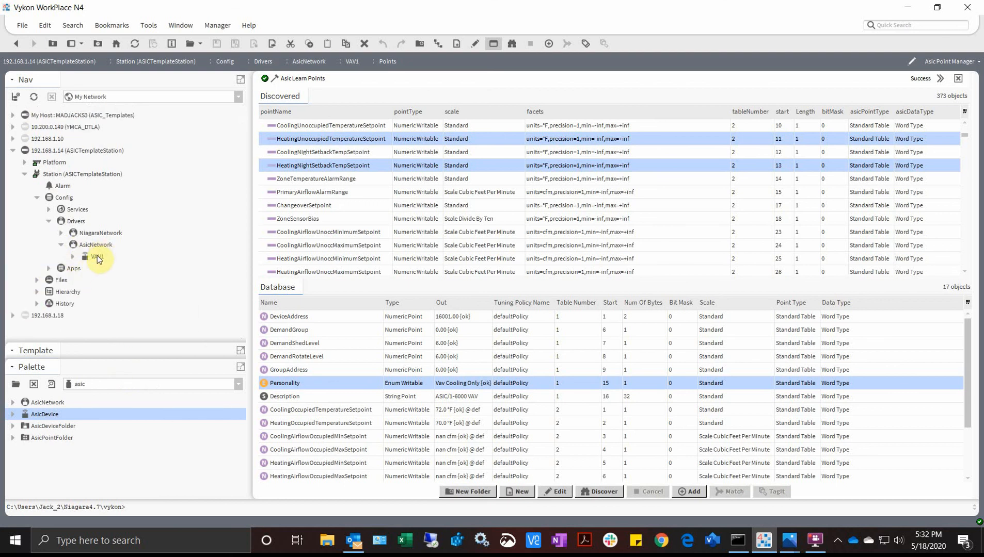
right_click(98, 257)
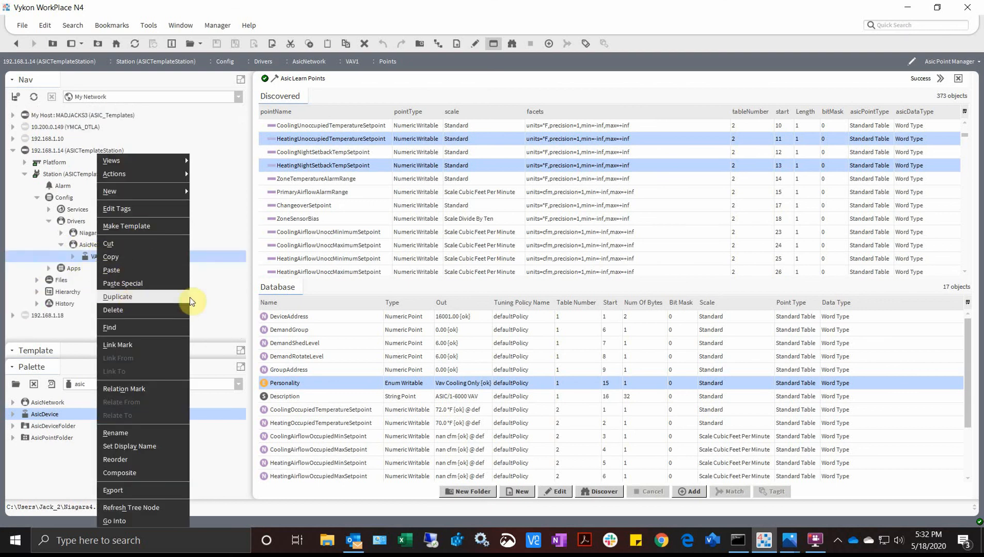
left_click(202, 286)
- Add one new Asic Programmable Device from AsicNetwork's device manager
double_click(76, 244)
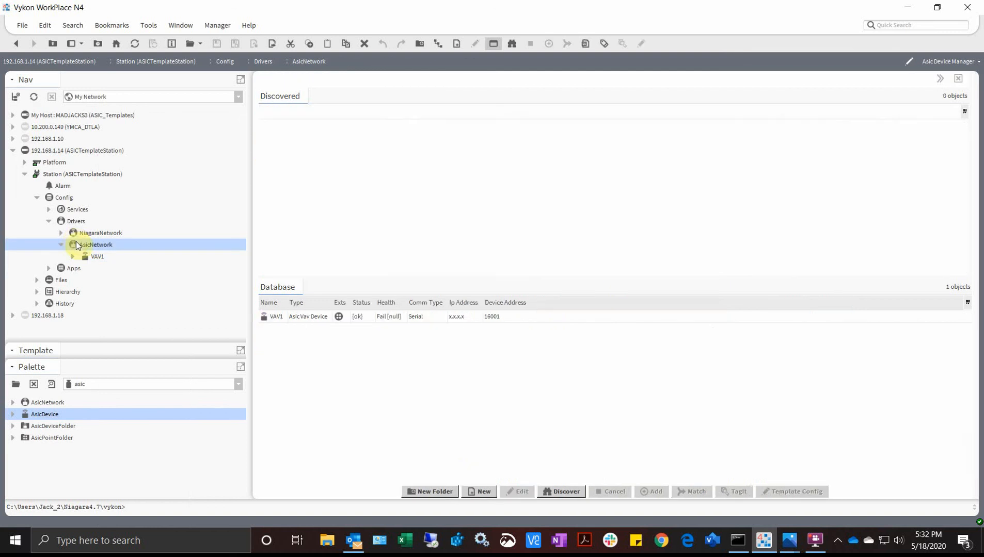
left_click(479, 492)
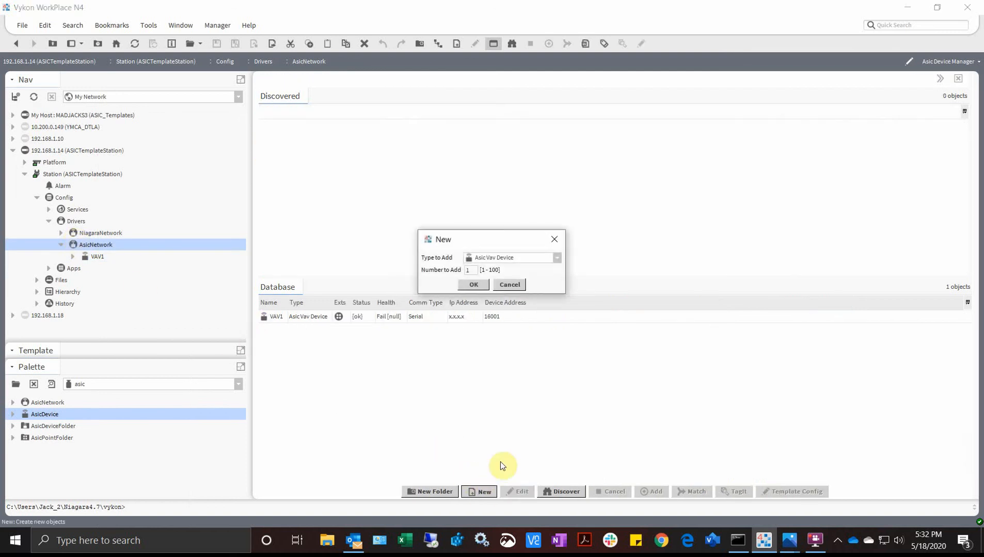
left_click(556, 258)
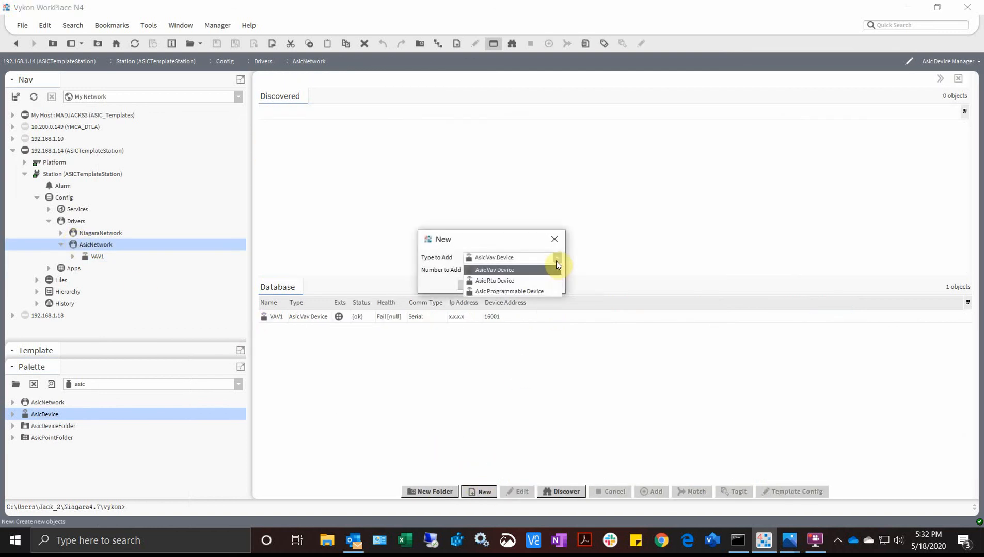
left_click(524, 291)
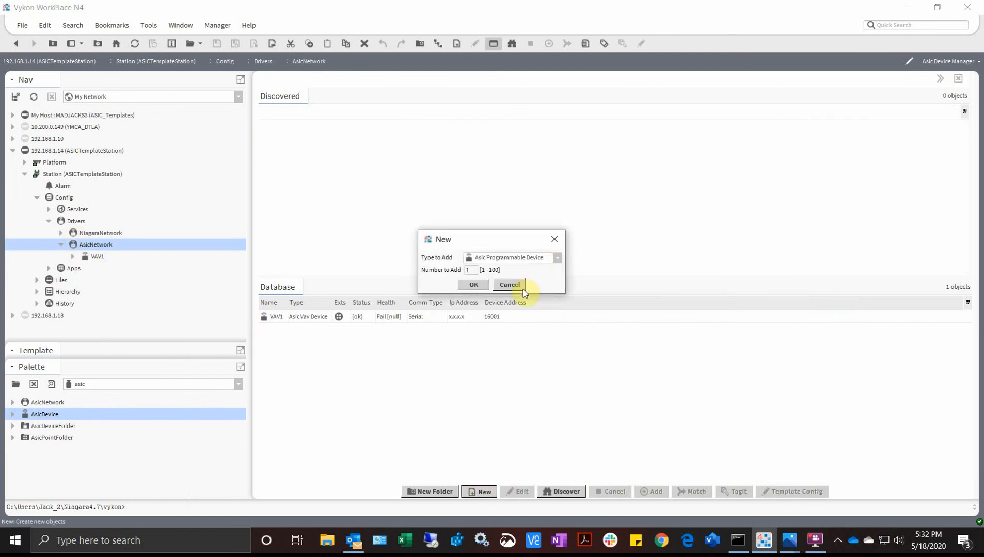
left_click(475, 284)
- Name the device AHU1_8540, set Serial comms and device address 8540, and create it
left_click_drag(477, 240, 347, 231)
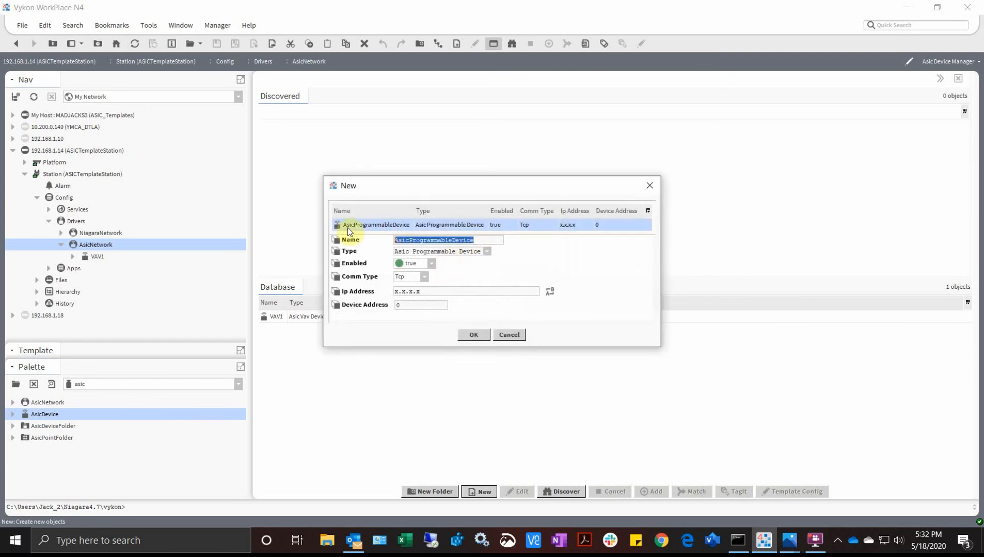
type("AHU1")
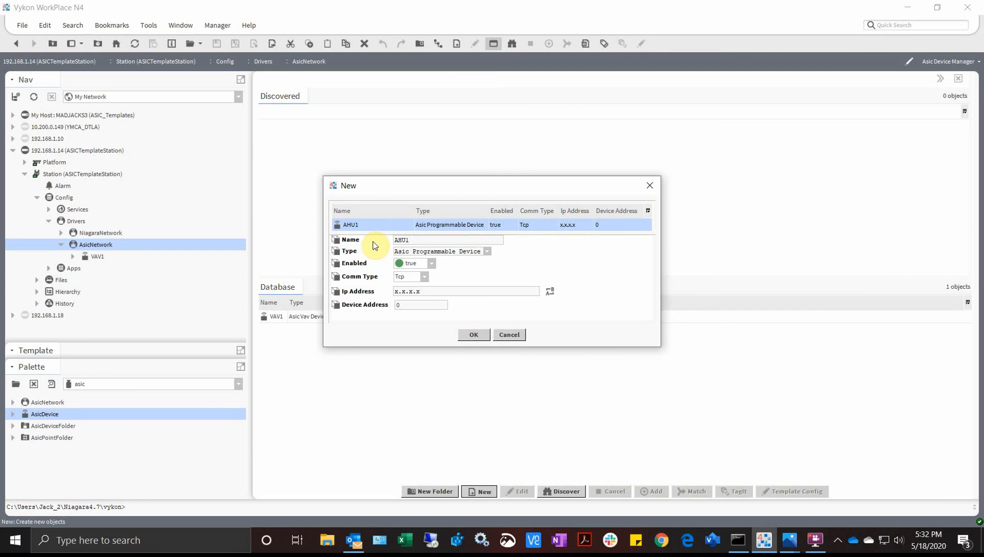
type("_8540")
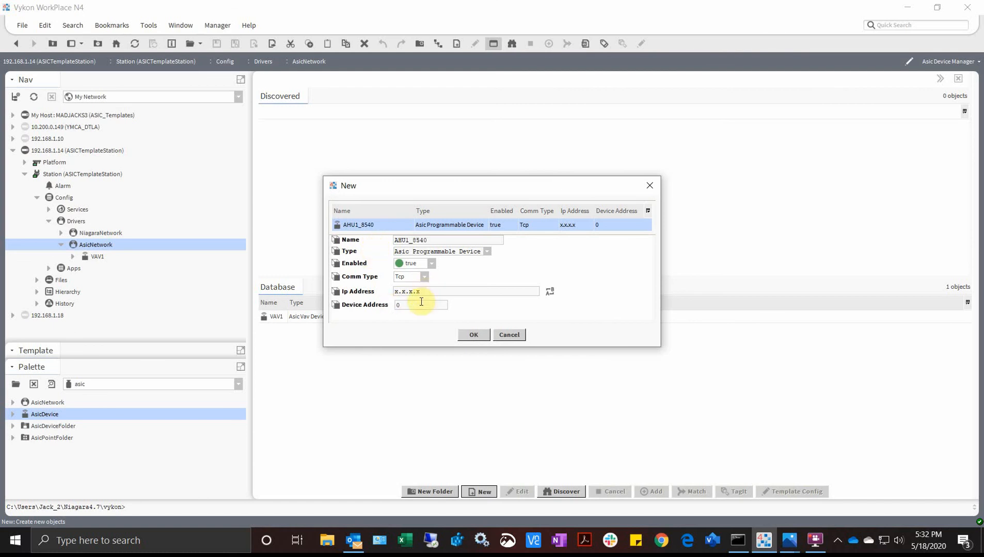
left_click(418, 279)
left_click(414, 301)
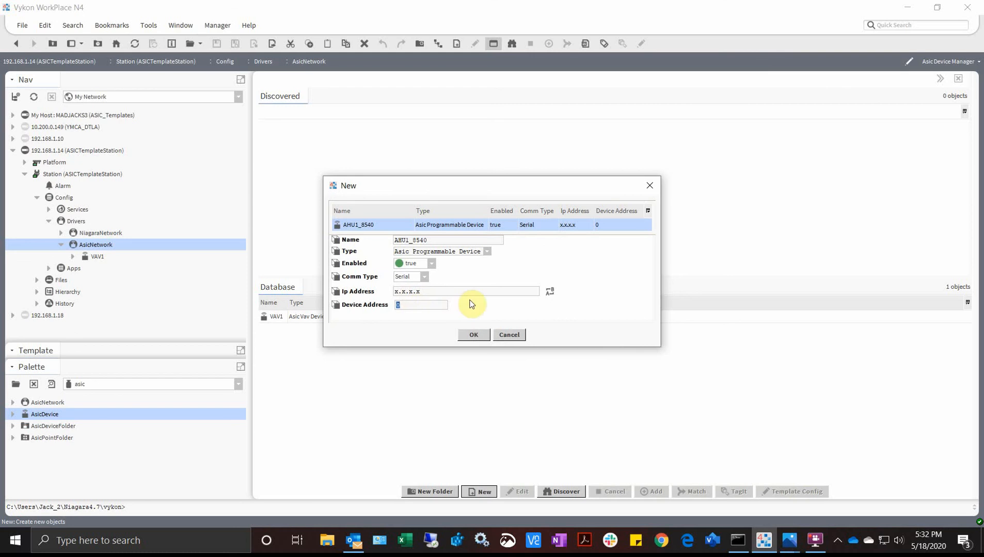
type("8540")
left_click(473, 335)
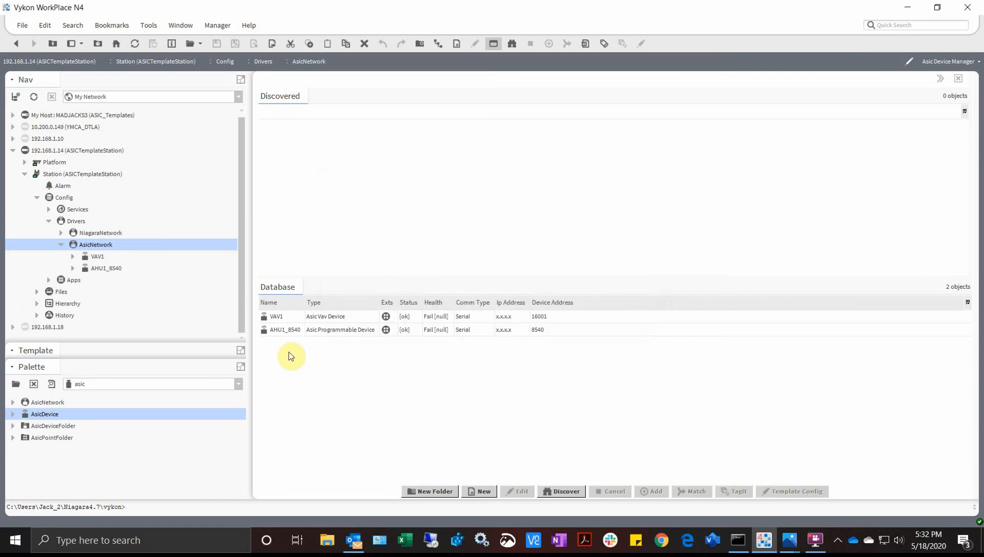
- Open AHU1_8540's point manager and discover its 136 available points
left_click(72, 269)
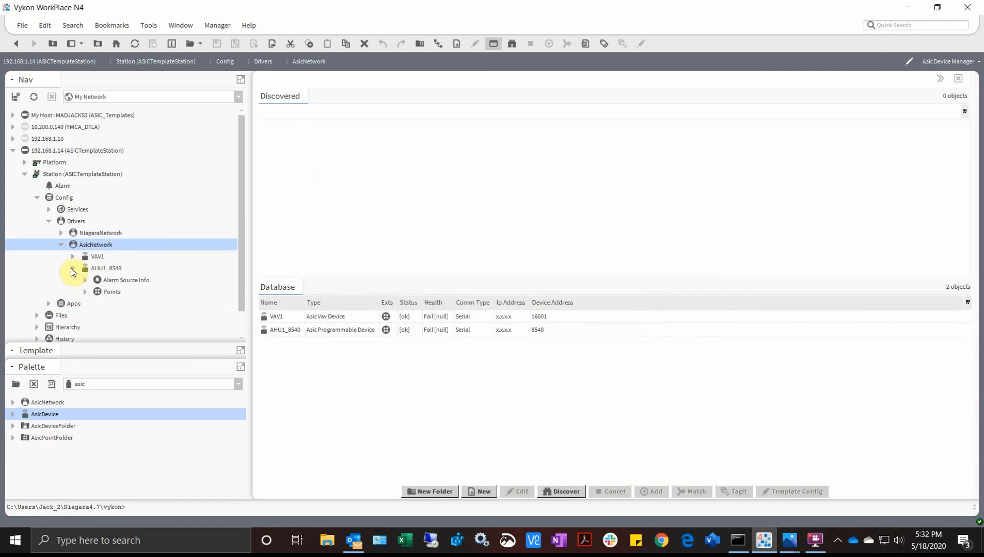
double_click(102, 292)
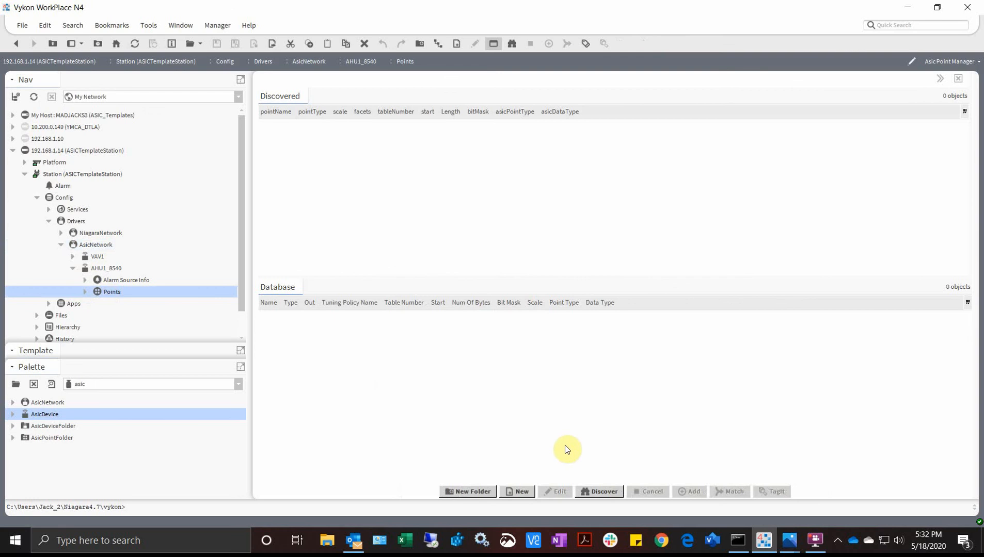
left_click(617, 492)
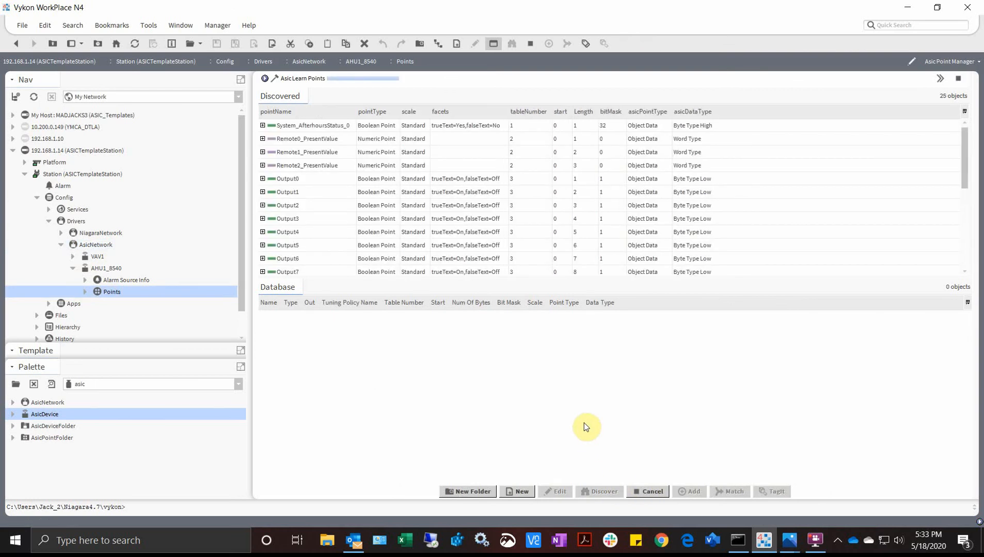
- Select Output0 and Output3, expand Output0 to inspect its child points, then collapse it
left_click(304, 178)
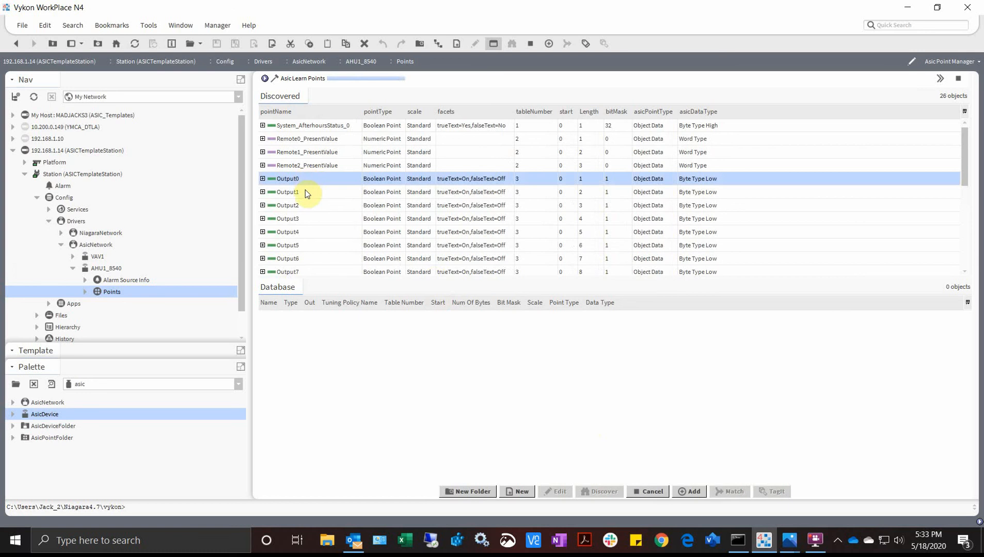
left_click(306, 206)
left_click(310, 216)
scroll(320, 231, "down", 4)
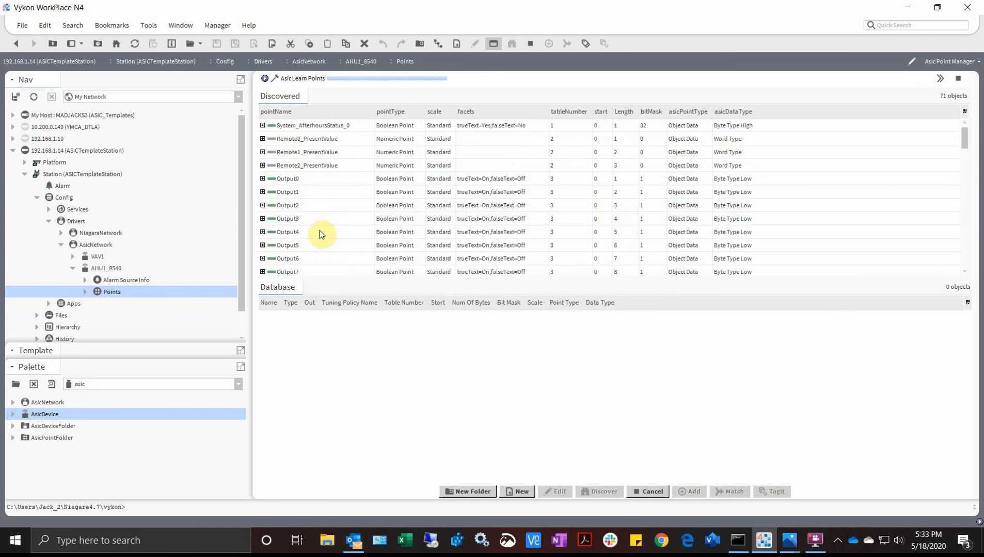
left_click(263, 178)
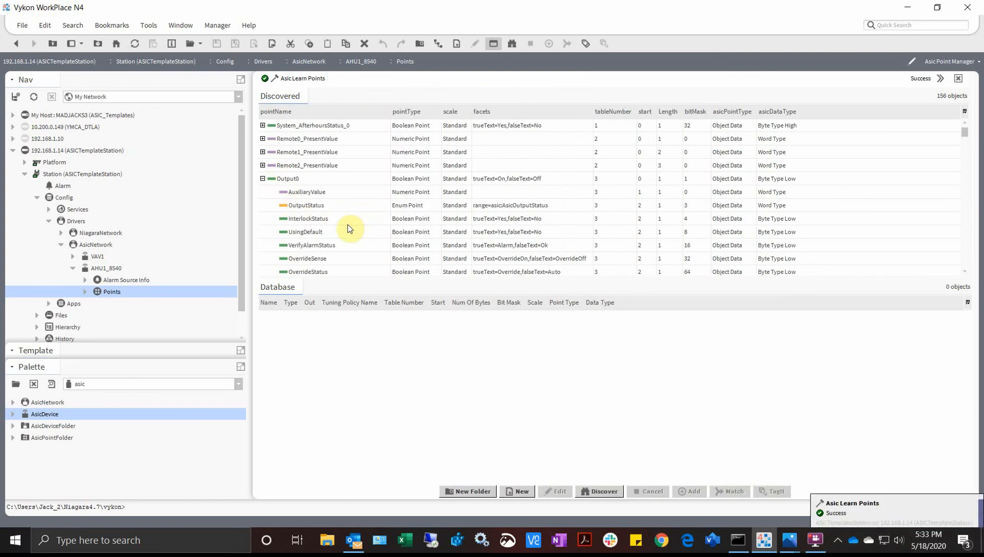
scroll(347, 226, "down", 4)
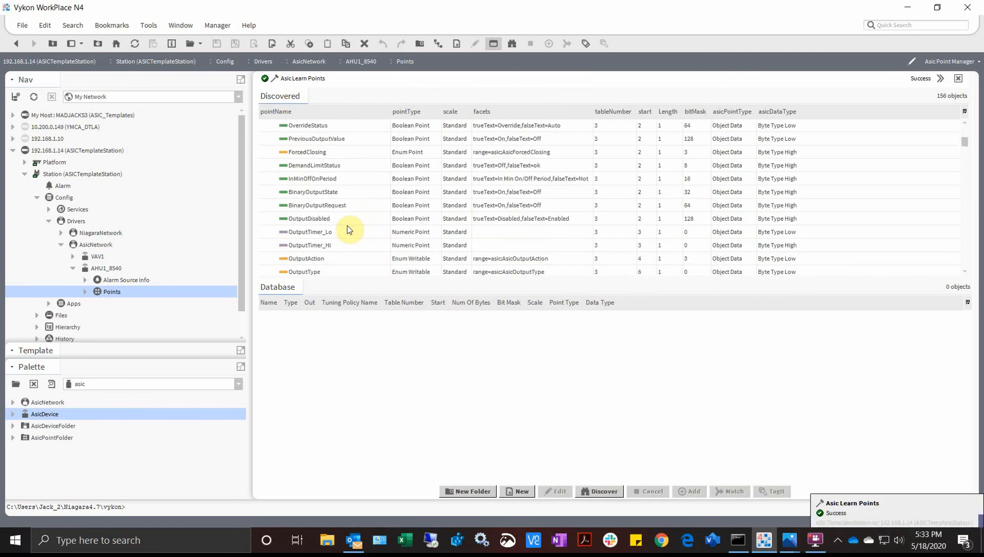
scroll(347, 225, "down", 2)
scroll(347, 226, "down", 4)
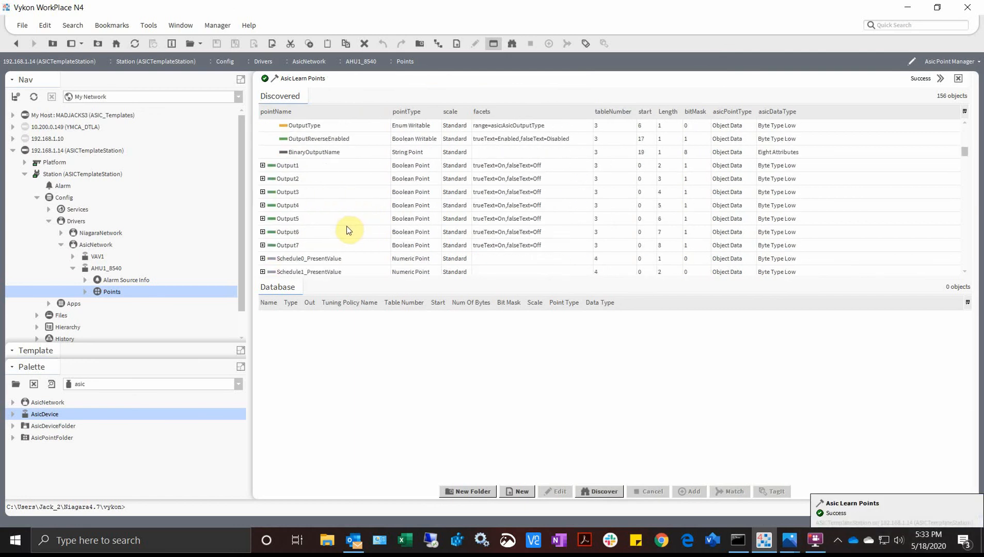
scroll(342, 225, "up", 6)
scroll(341, 224, "up", 5)
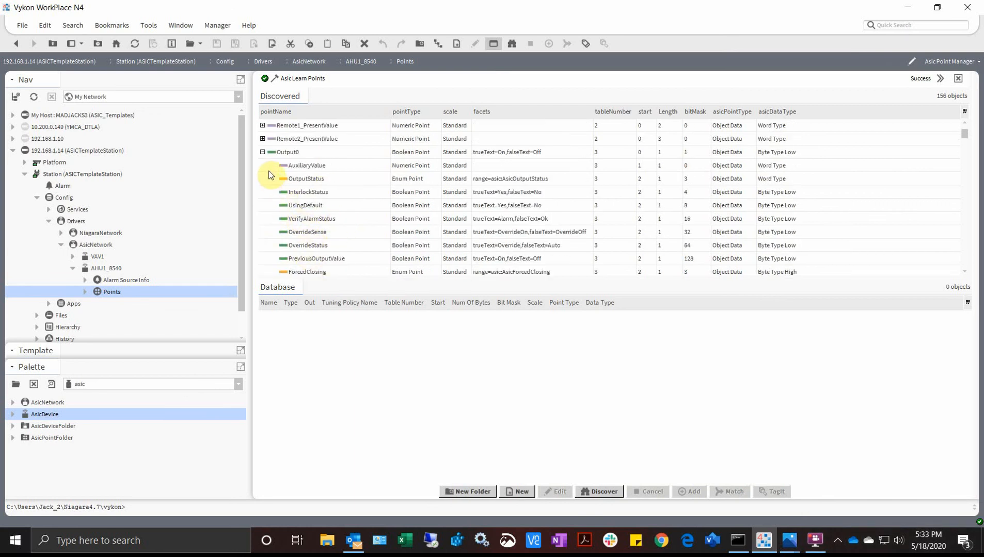
left_click(263, 152)
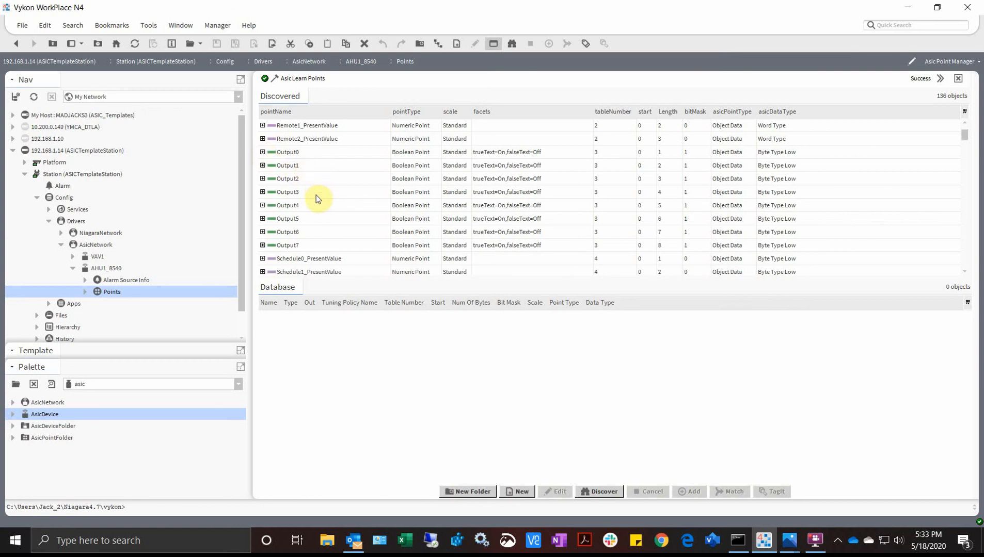
scroll(316, 196, "down", 5)
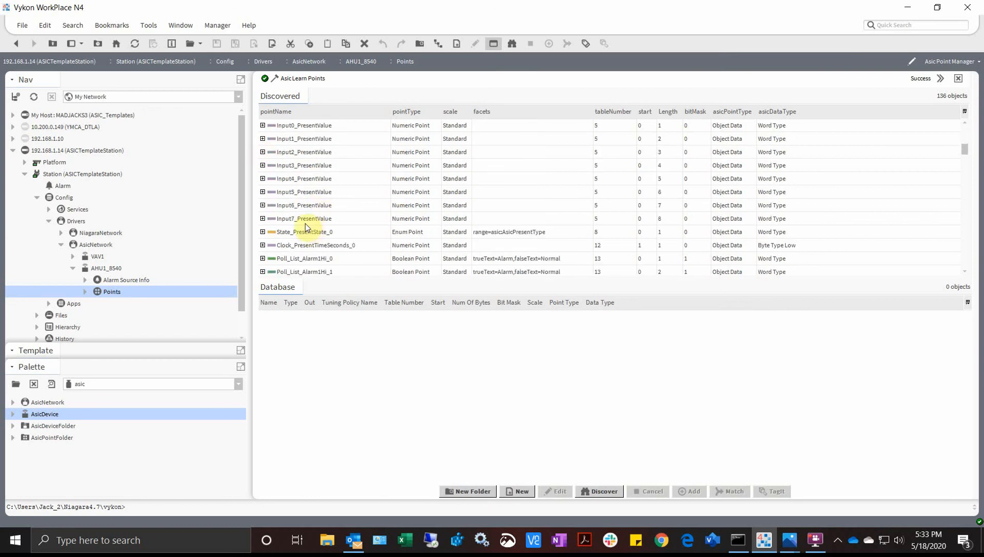
scroll(308, 234, "down", 5)
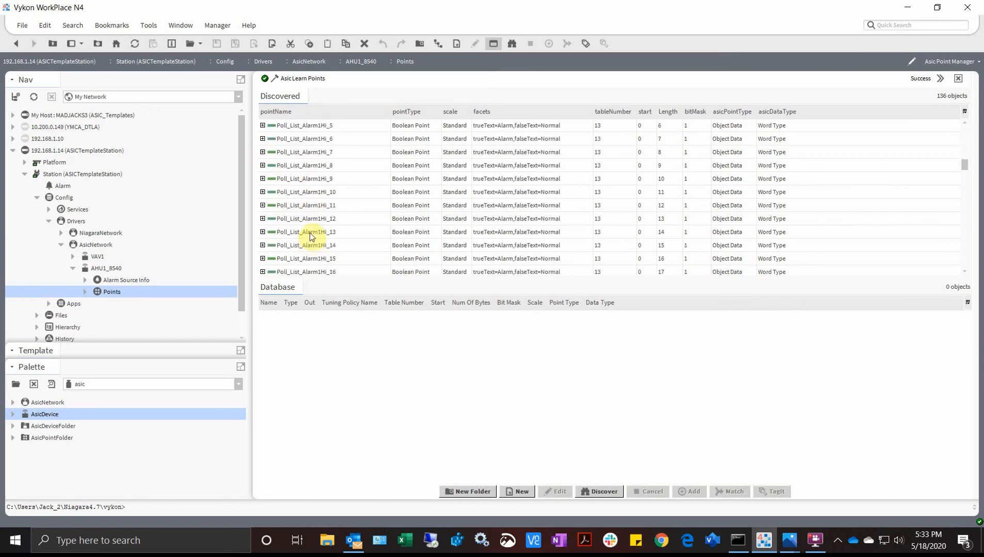
scroll(310, 232, "up", 10)
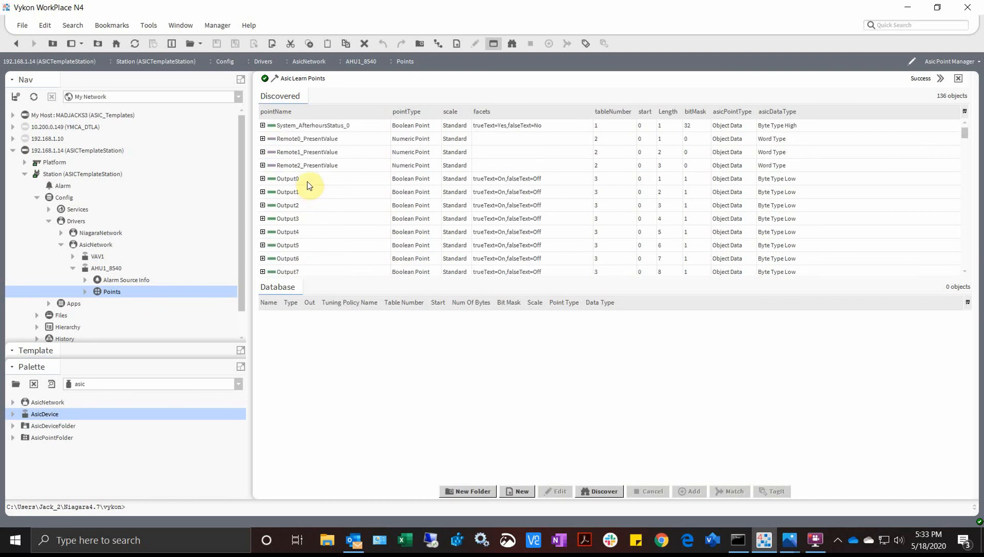
- Add the 12 discovered points Output0–Output7 and Input0–Input3_PresentValue to AHU1_8540's database
left_click(308, 181)
left_click(306, 268, "shift")
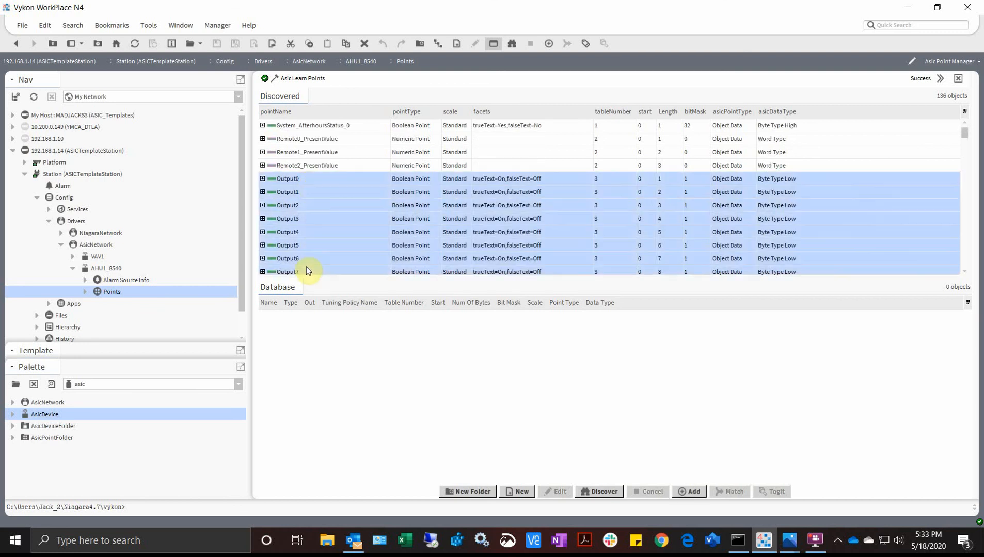
scroll(317, 250, "down", 4)
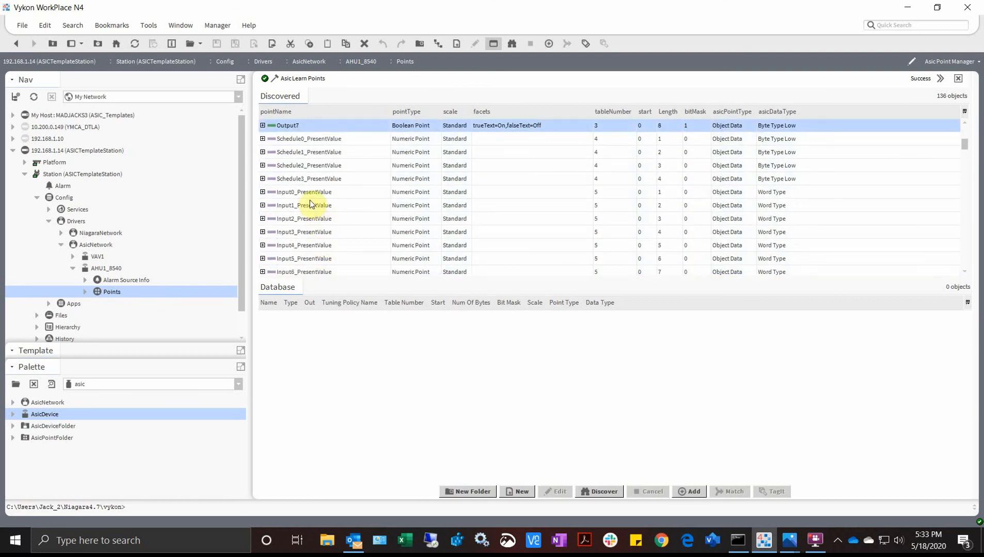
left_click(311, 194, "ctrl")
left_click(310, 208, "ctrl")
left_click(308, 222, "ctrl")
left_click(304, 232, "ctrl")
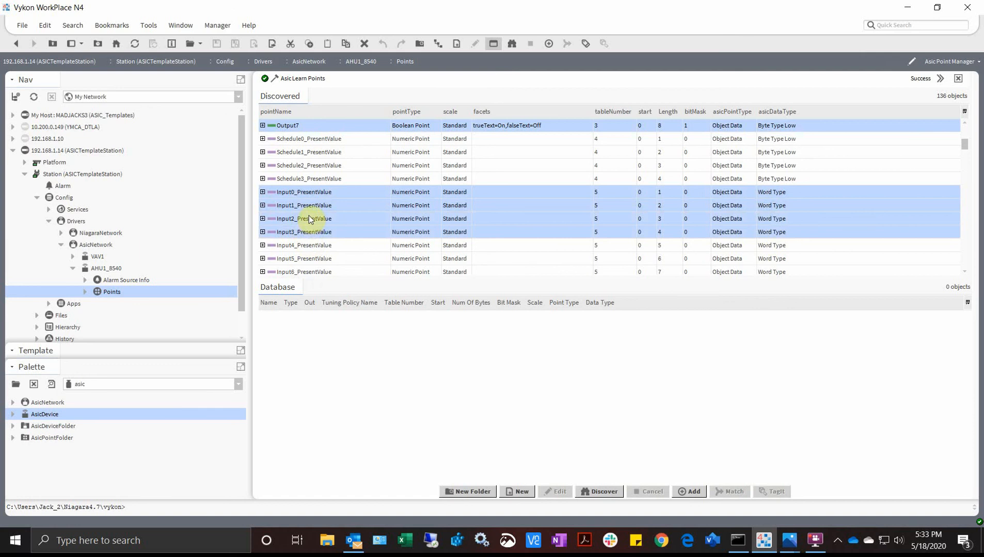
left_click_drag(310, 215, 325, 343)
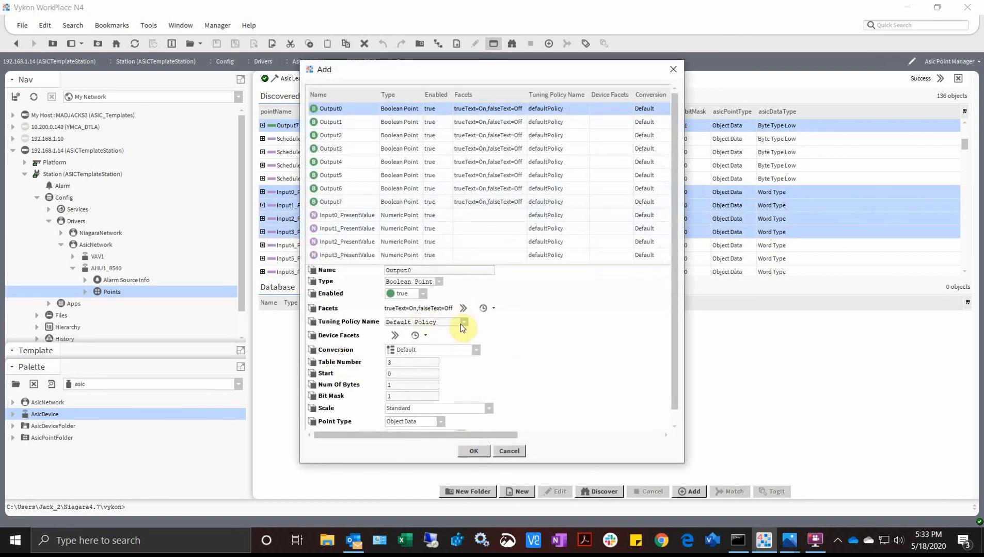
left_click(474, 451)
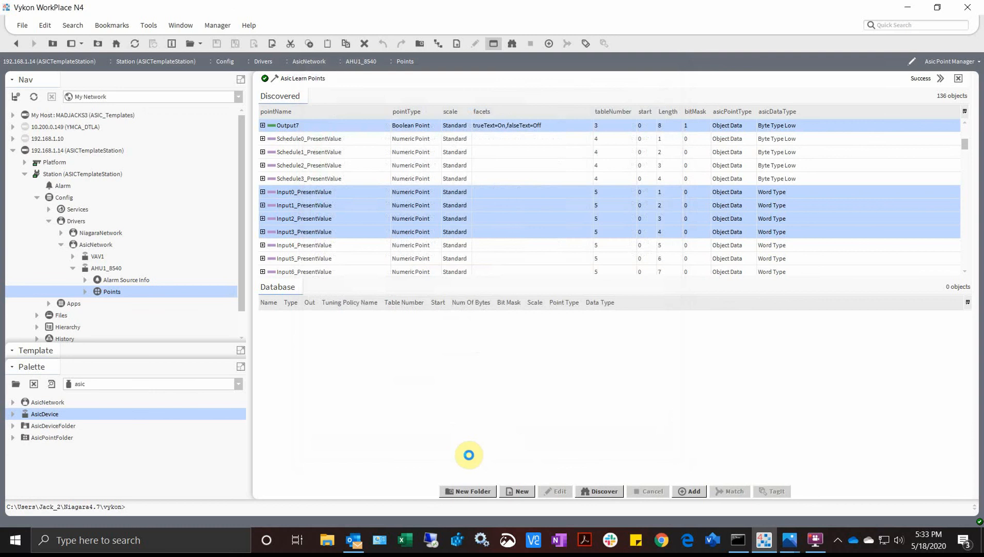
scroll(123, 233, "down", 1)
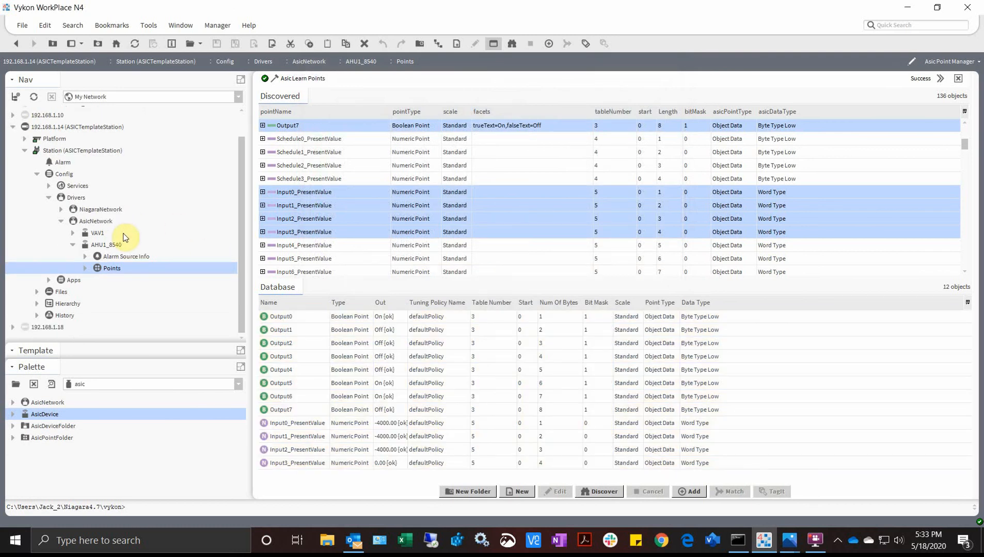
left_click(74, 245)
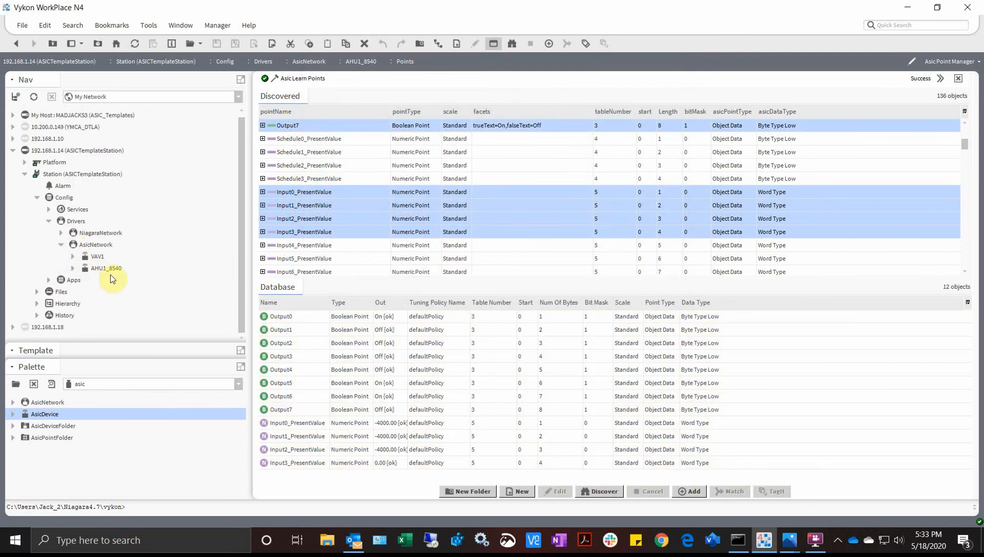
- In the AsicNetwork device manager, start a new Asic Vav Device
double_click(94, 247)
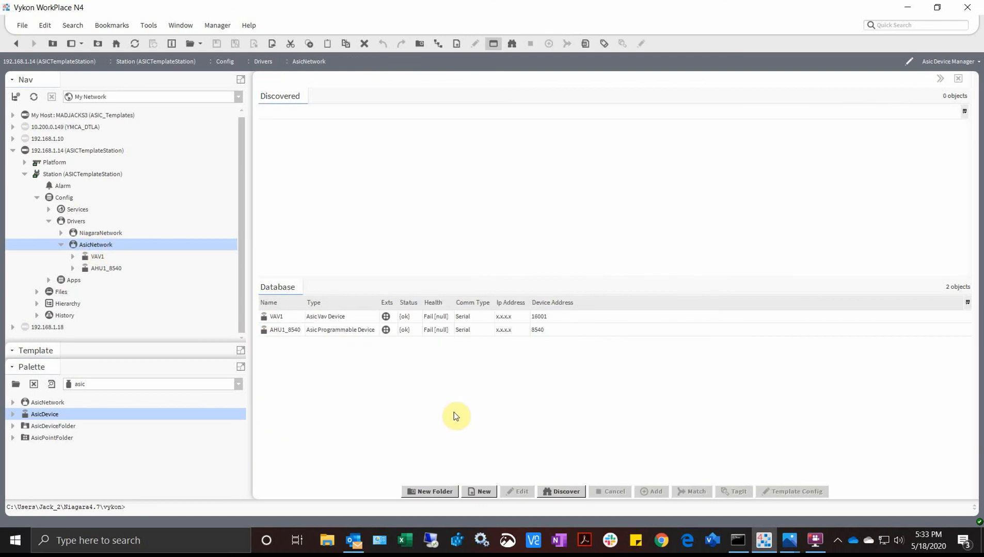
left_click(480, 490)
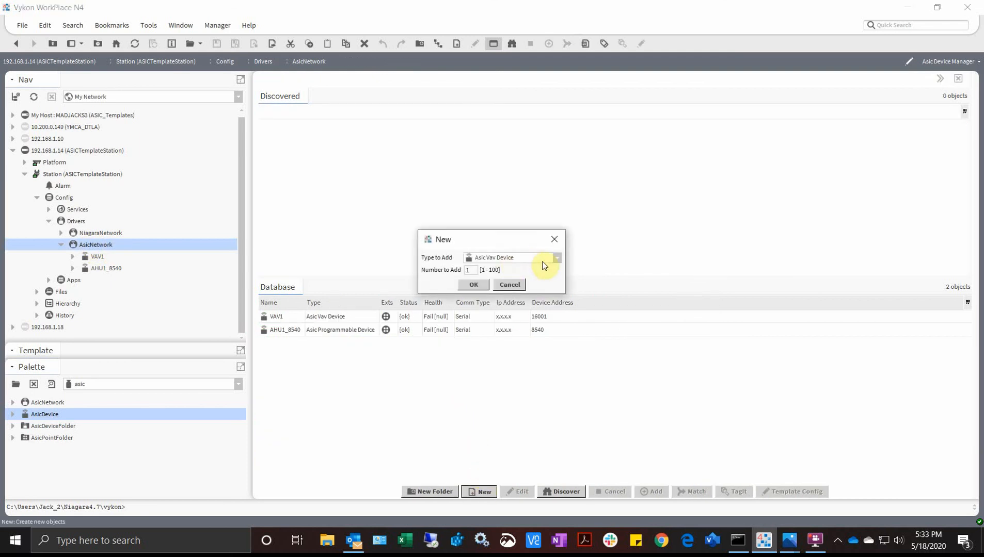
left_click(548, 260)
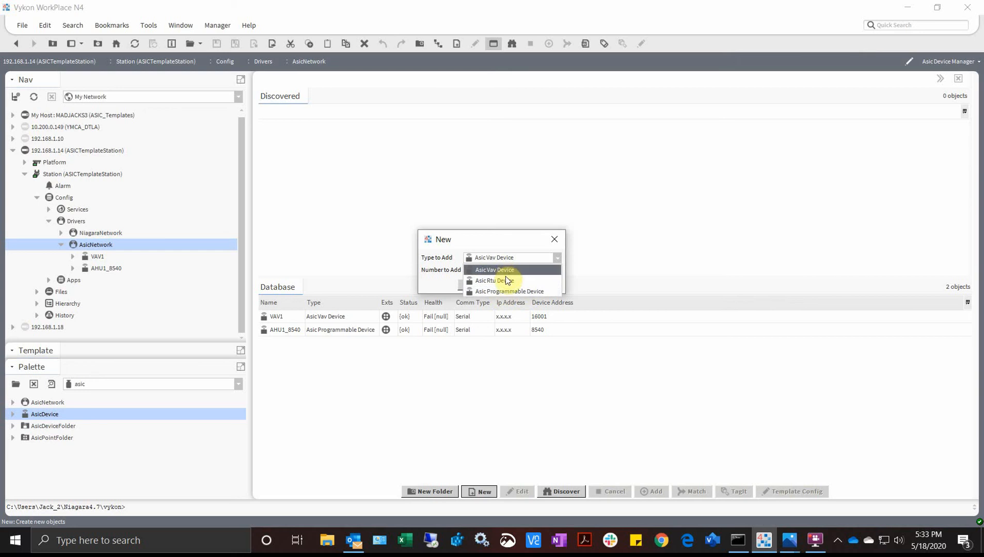
left_click(507, 273)
left_click(470, 289)
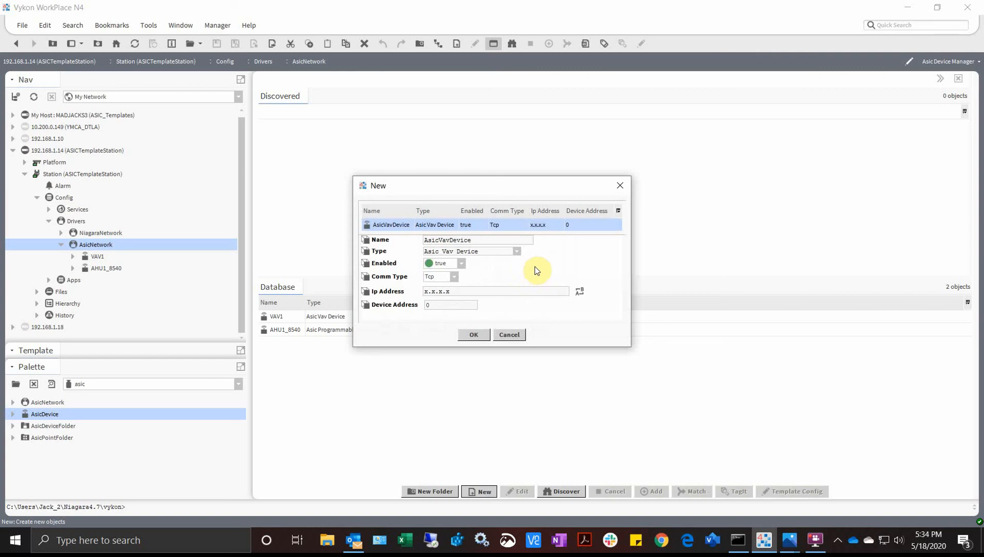
- Try the Udp communication type with the IP and Device Address fields, then cancel the new device
left_click_drag(458, 292, 387, 296)
left_click(461, 304)
left_click(454, 278)
left_click(442, 311)
left_click_drag(422, 292, 446, 294)
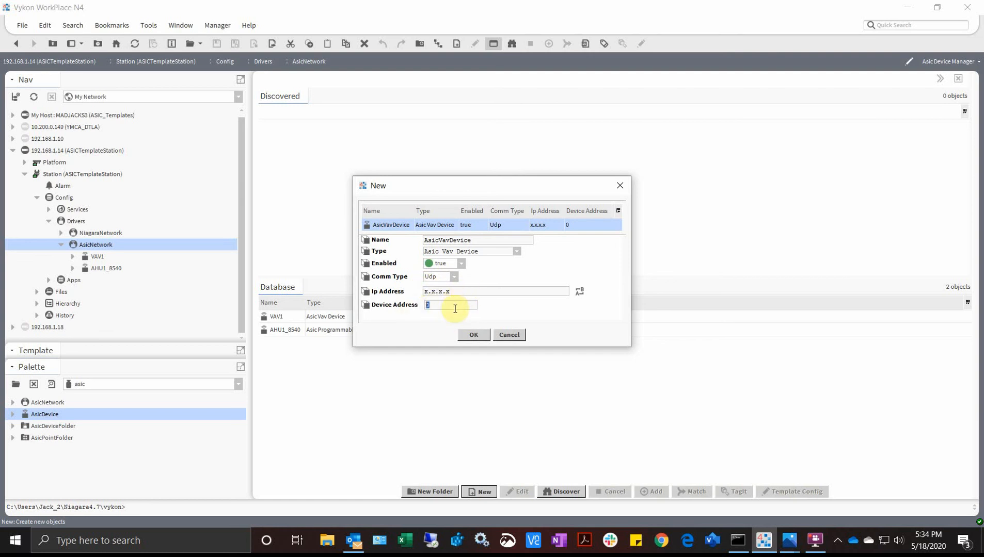
left_click(427, 307)
left_click(500, 334)
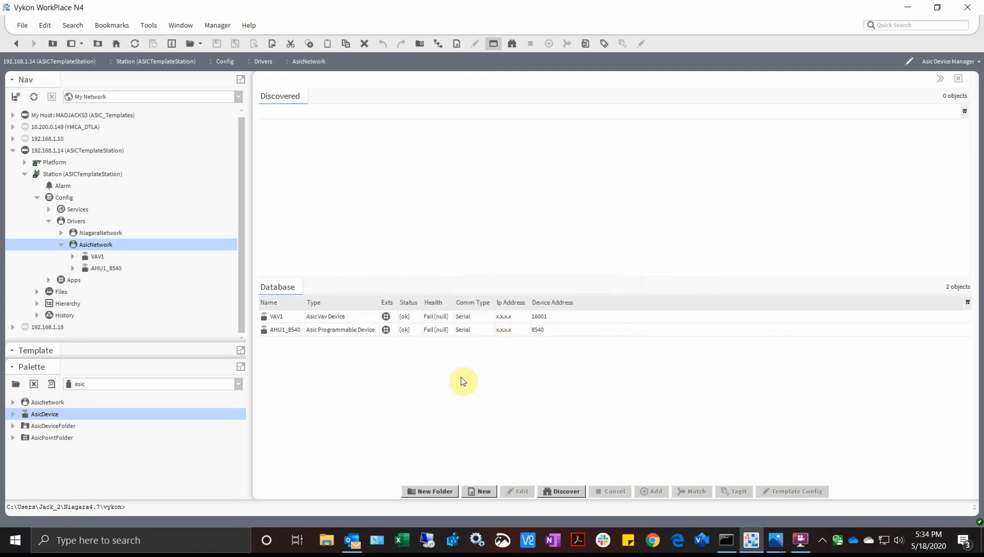